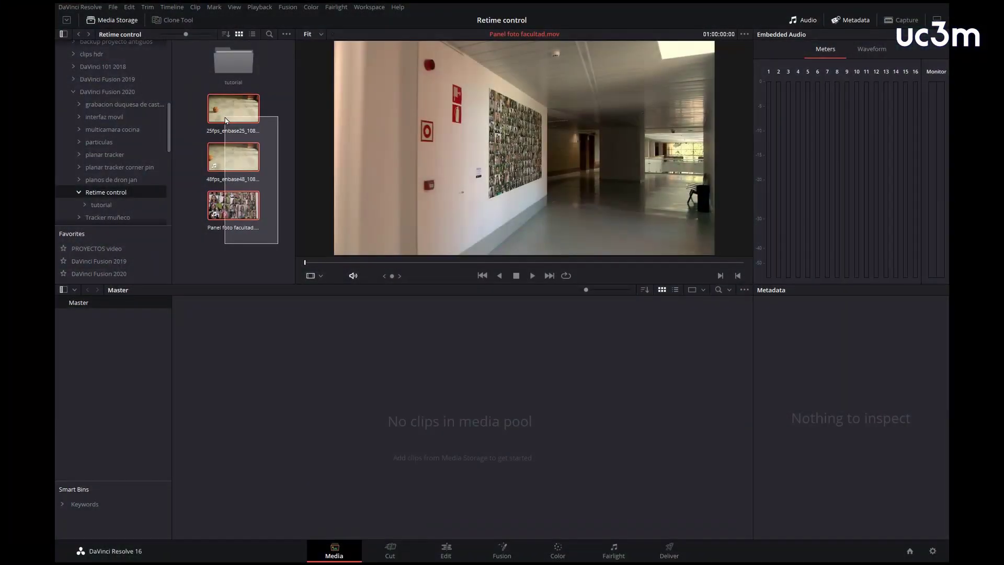
Import the three Retime control clips into the Media Pool without changing the frame rate, then check Project Settings.
left_click(240, 121)
left_click_drag(233, 205, 300, 366)
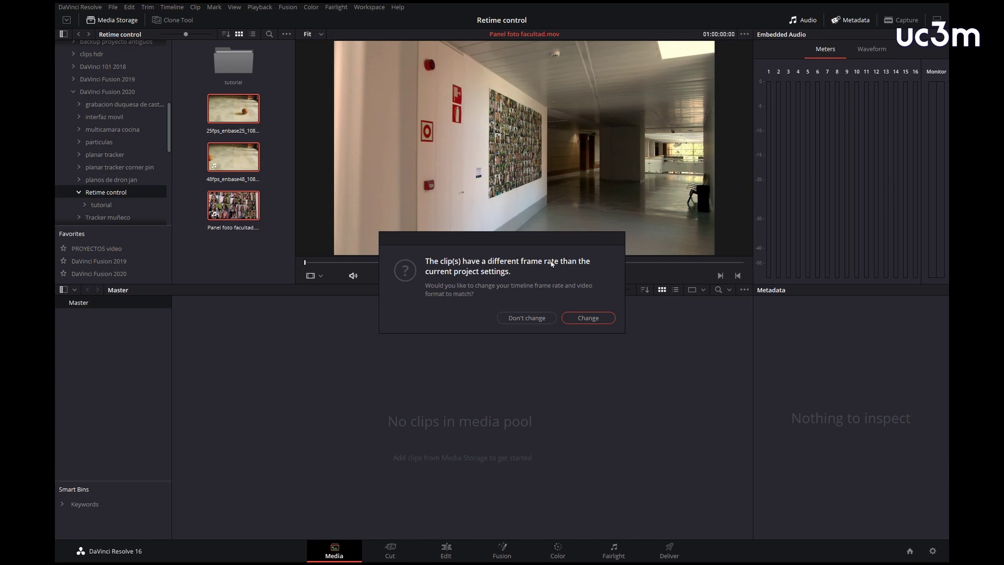
left_click(524, 318)
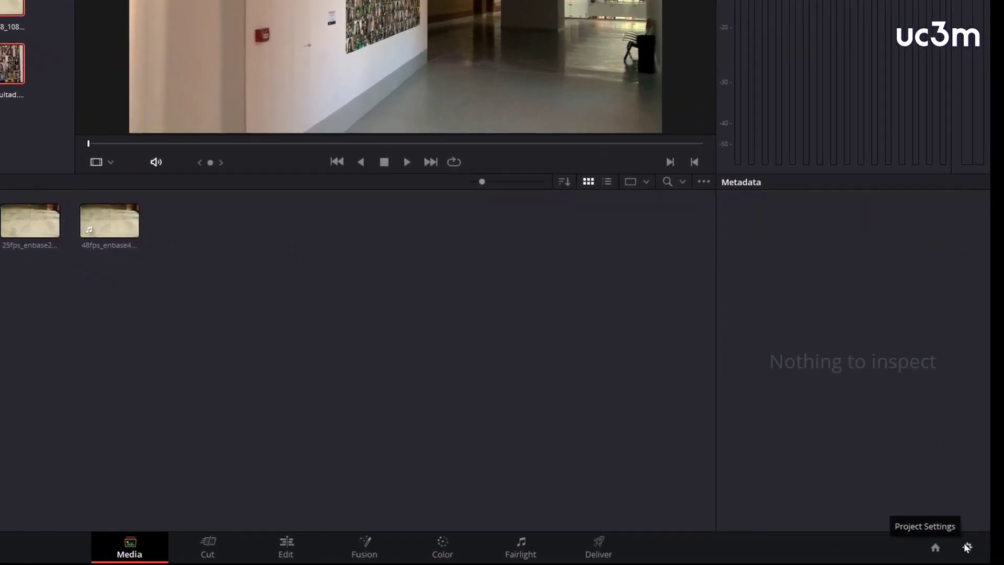
left_click(967, 547)
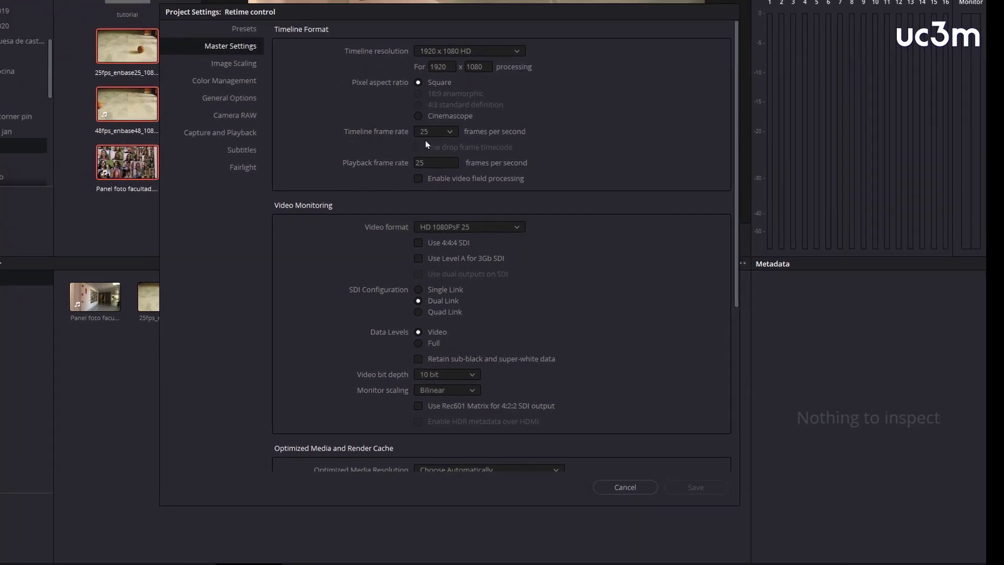
left_click(626, 489)
Play the 25fps basketball clip from its start in the viewer.
left_click(149, 388)
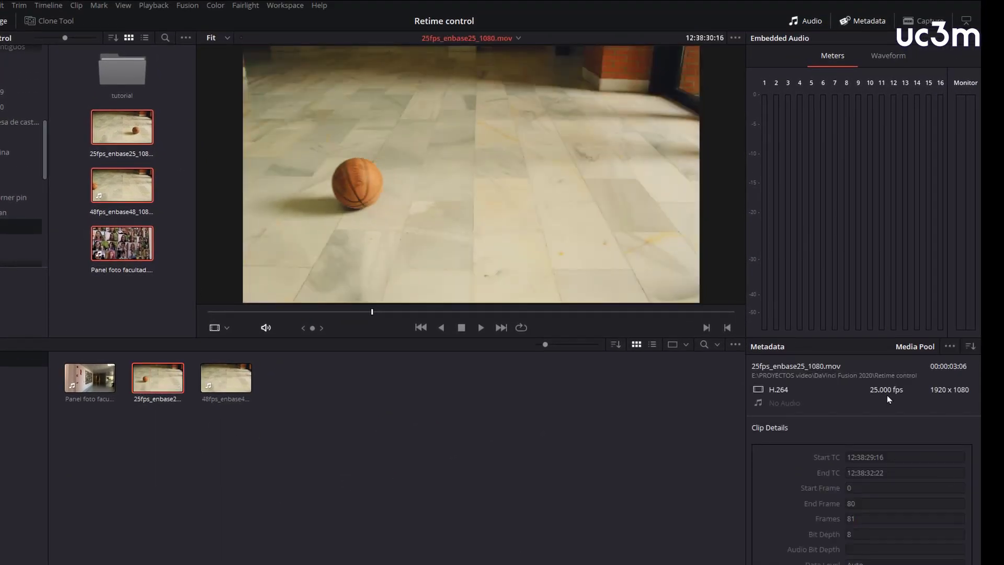
left_click_drag(373, 316, 249, 315)
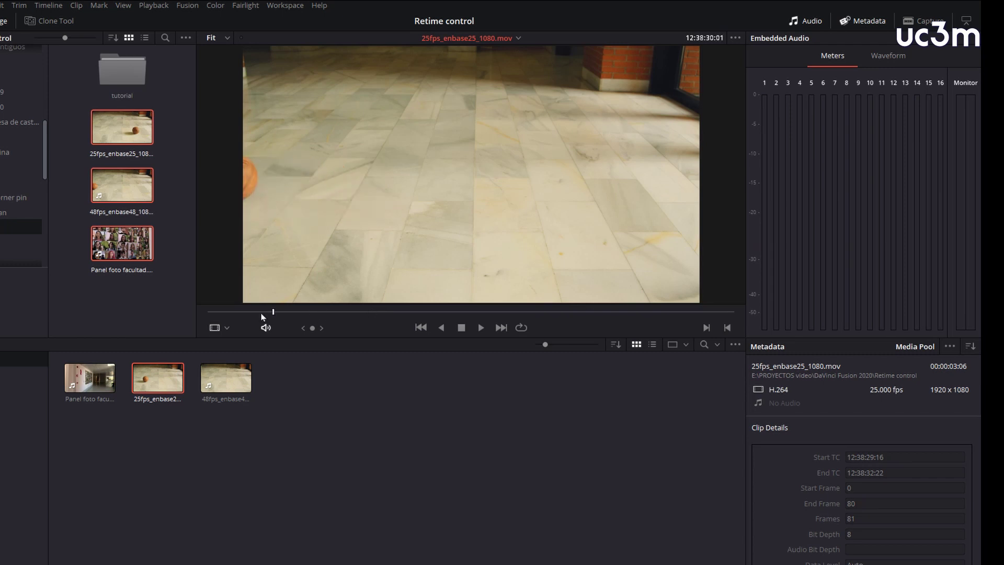
key("space")
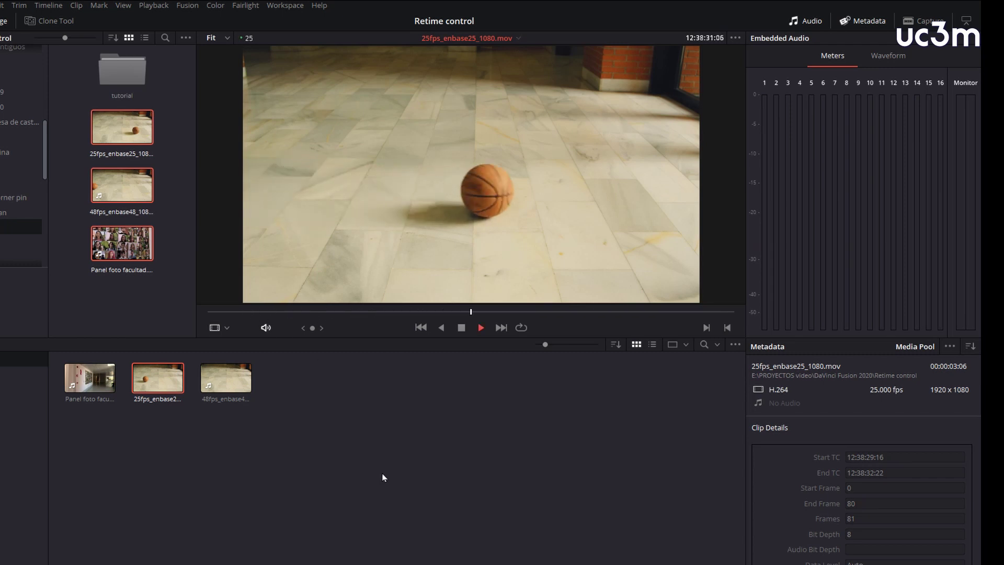
key("space")
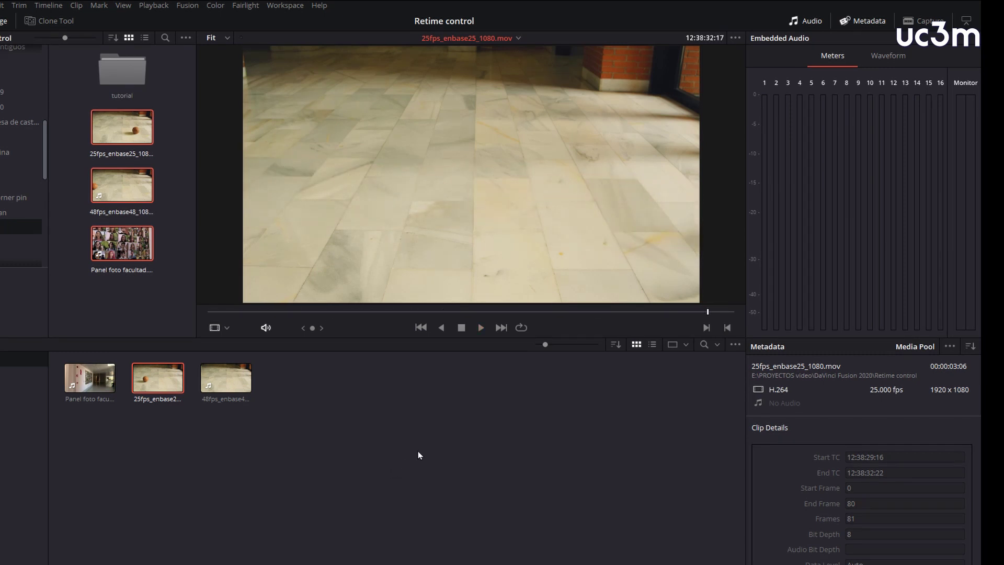
Load the 48fps basketball clip and play it from the start twice.
left_click(238, 385)
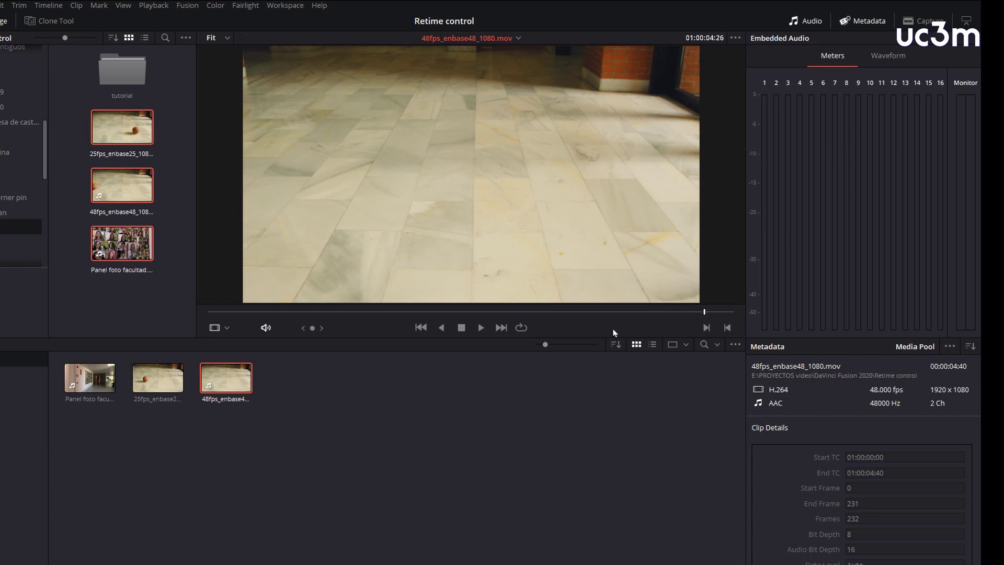
left_click_drag(703, 311, 230, 313)
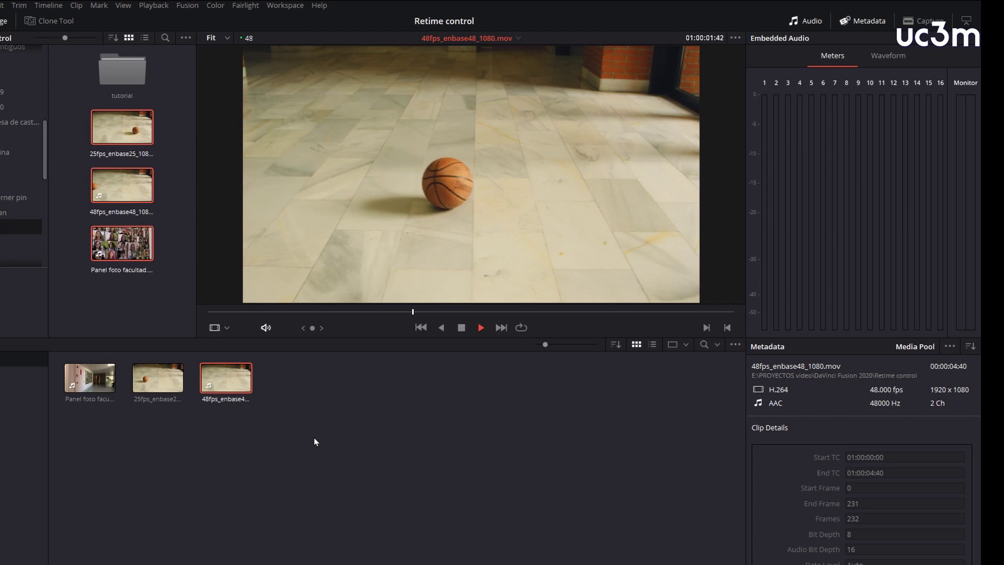
key("space")
left_click(259, 312)
key("space")
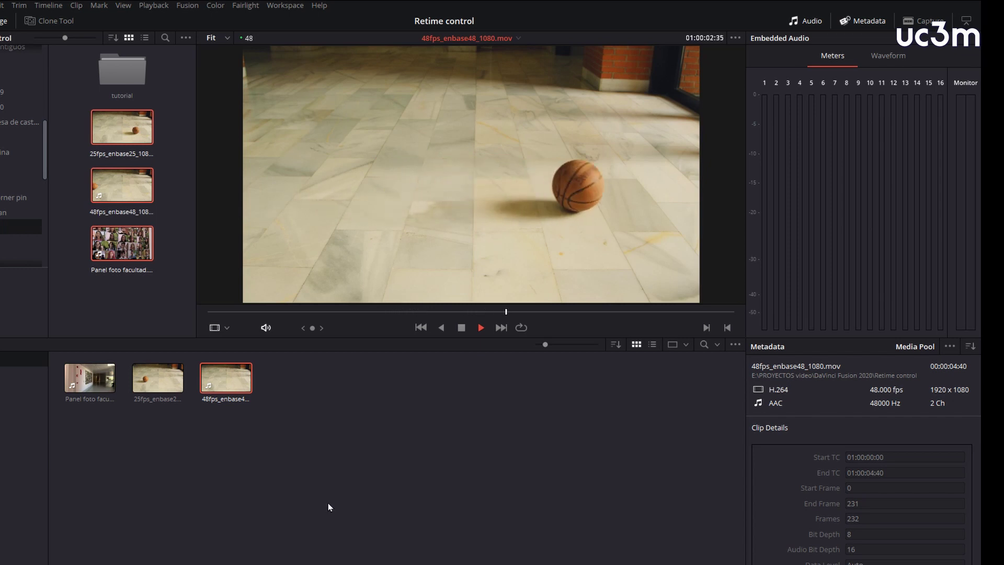
key("space")
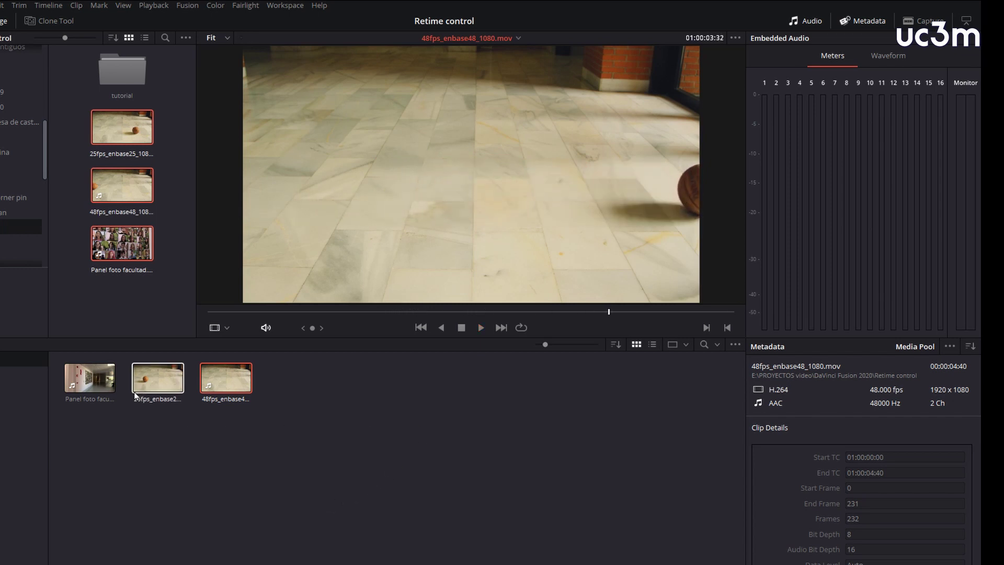
mouse_move(107, 382)
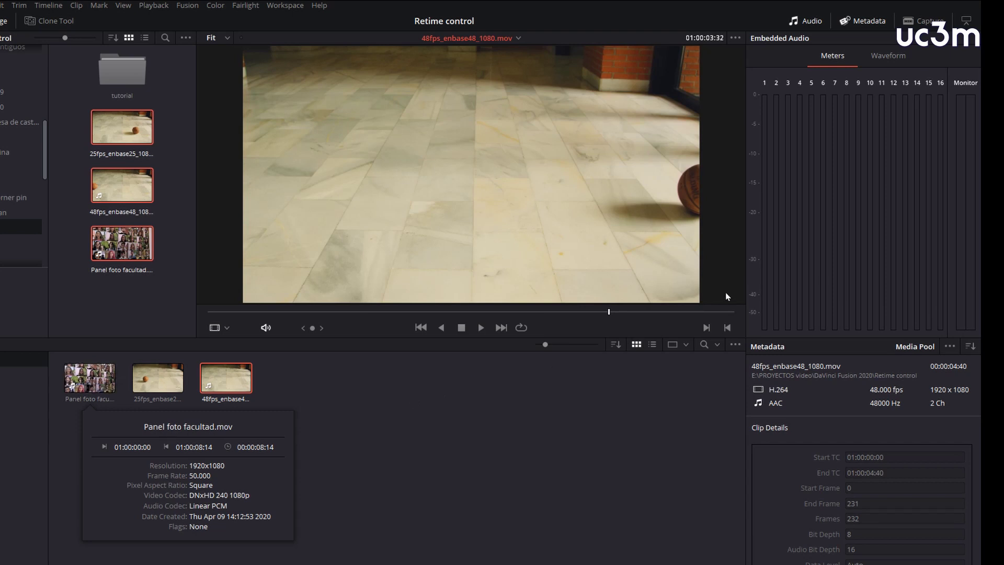
left_click(107, 369)
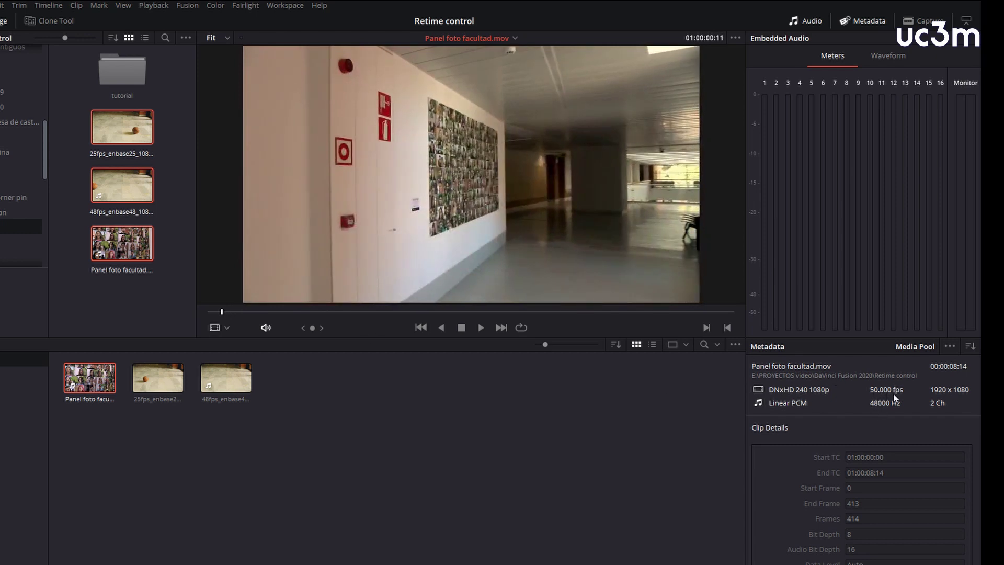
left_click(223, 313)
key("space")
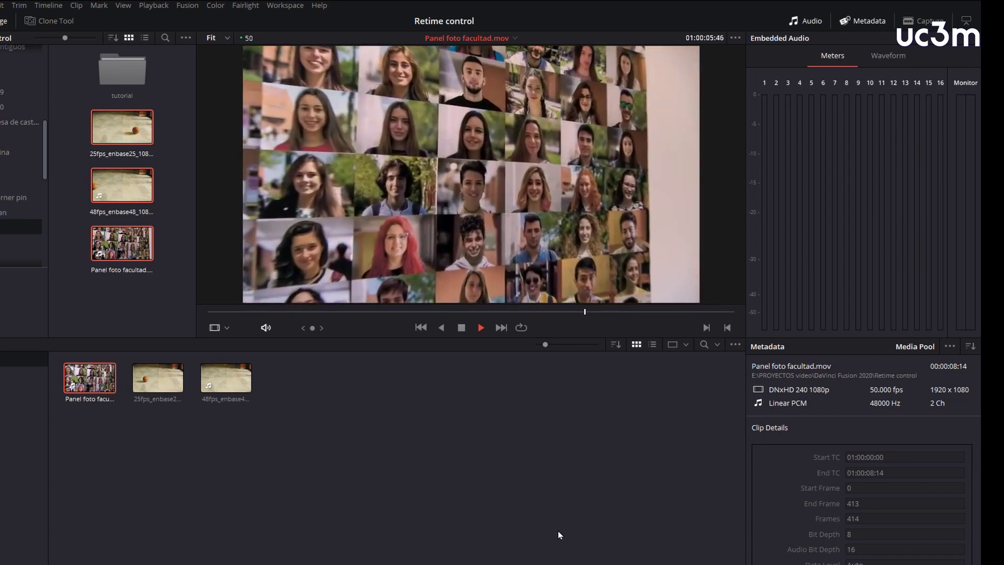
key("space")
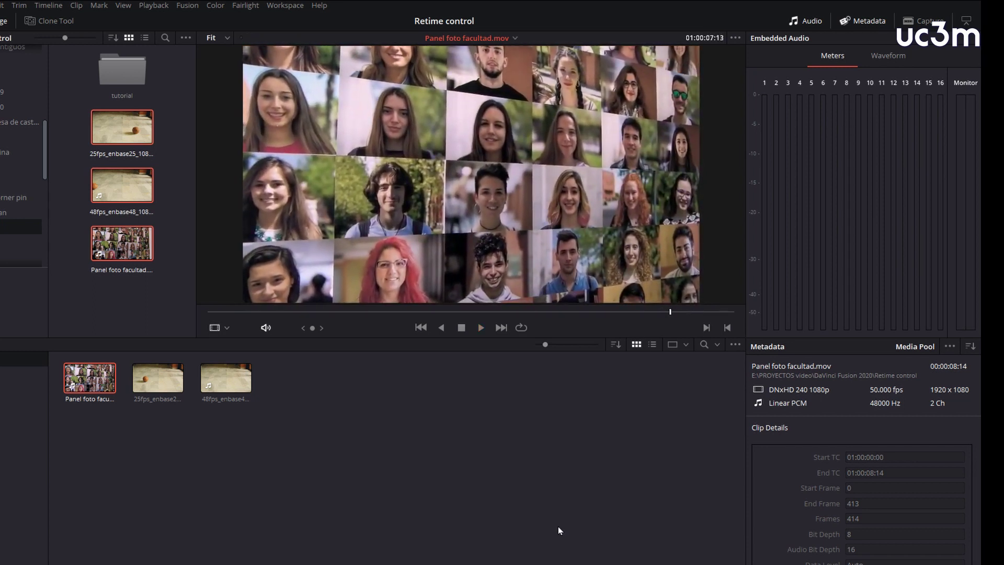
left_click_drag(670, 313, 418, 320)
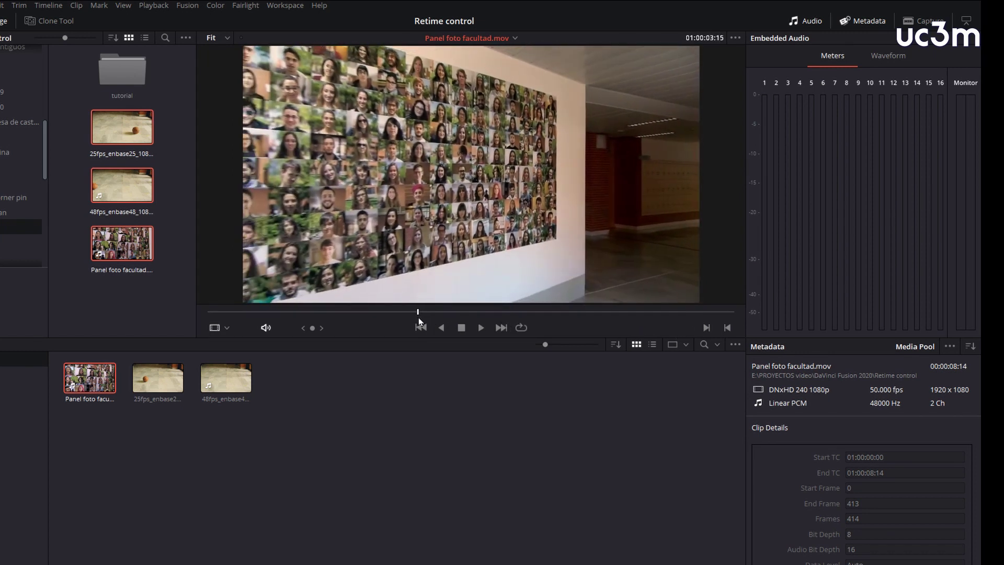
left_click(442, 452)
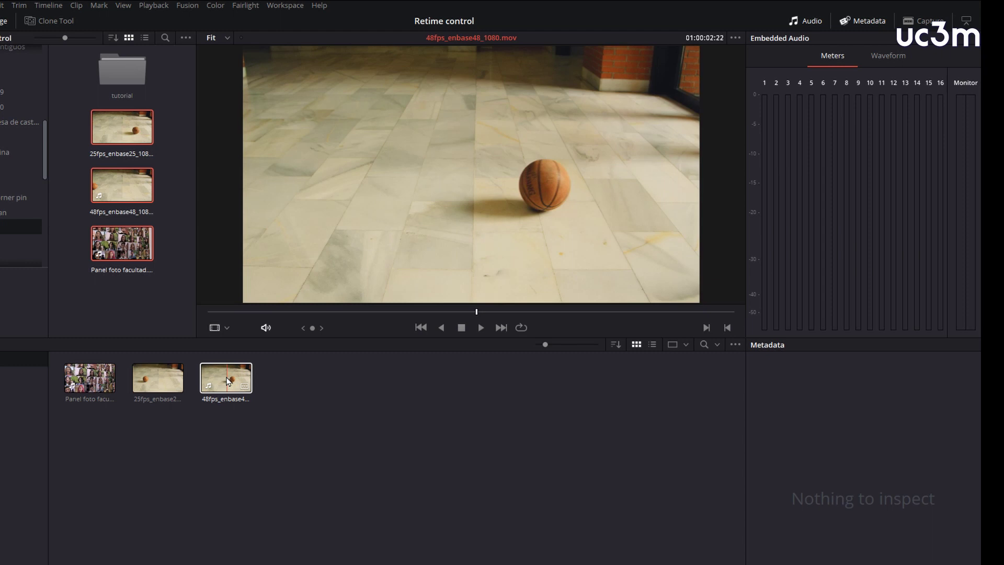
Set the 48fps basketball clip's Video Frame Rate to 25 in Clip Attributes.
right_click(228, 381)
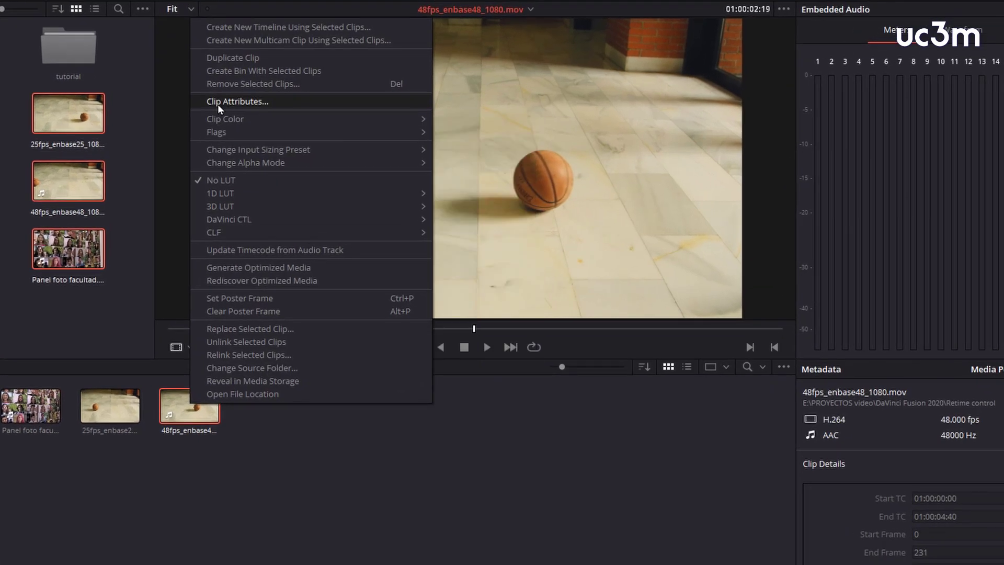
left_click(218, 103)
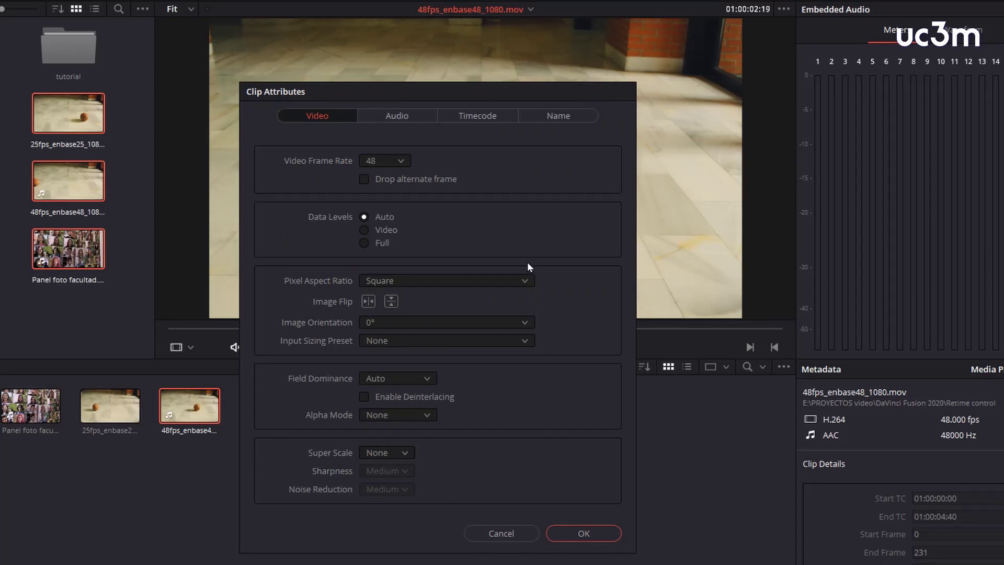
left_click(396, 119)
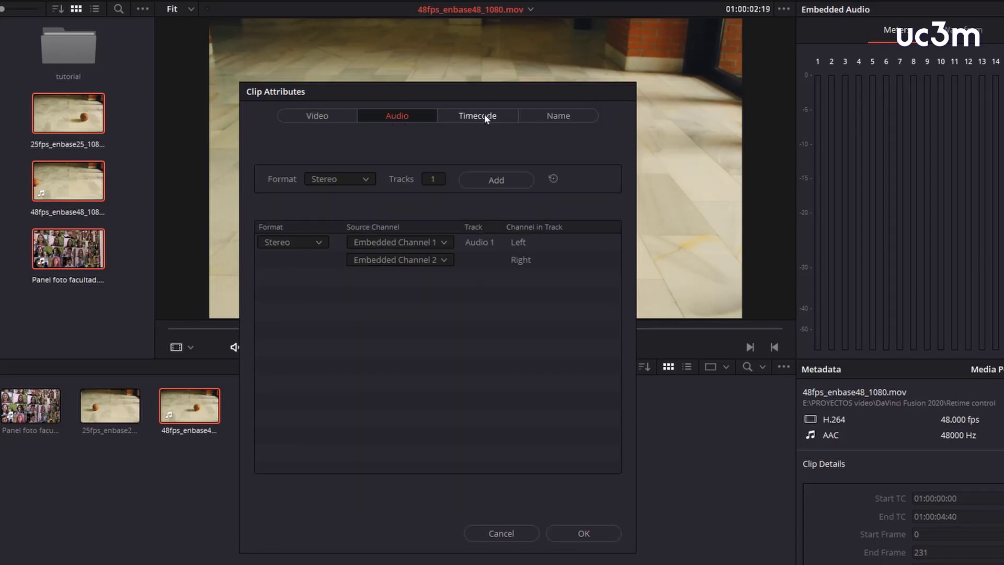
left_click(485, 119)
left_click(560, 116)
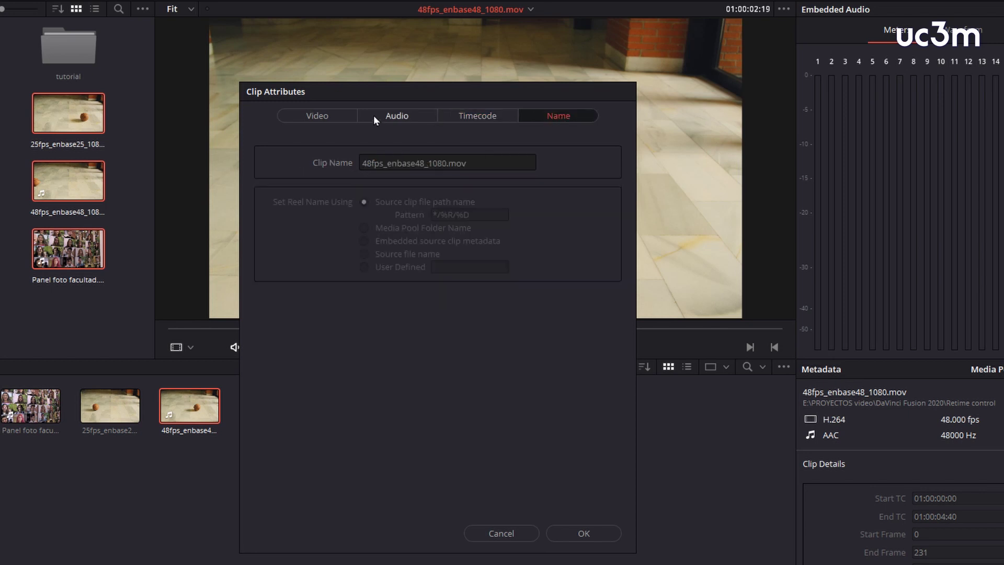
left_click(315, 116)
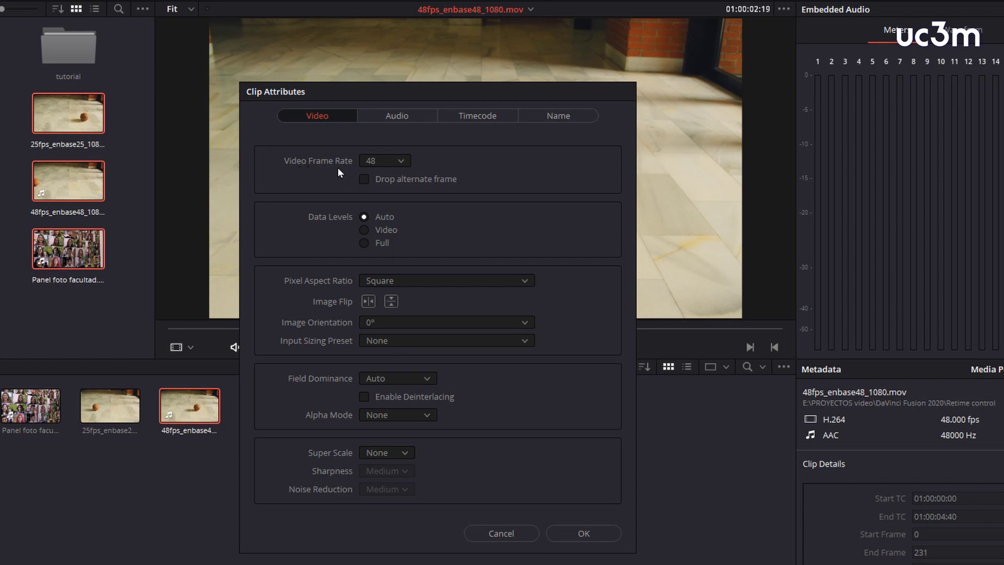
left_click(402, 159)
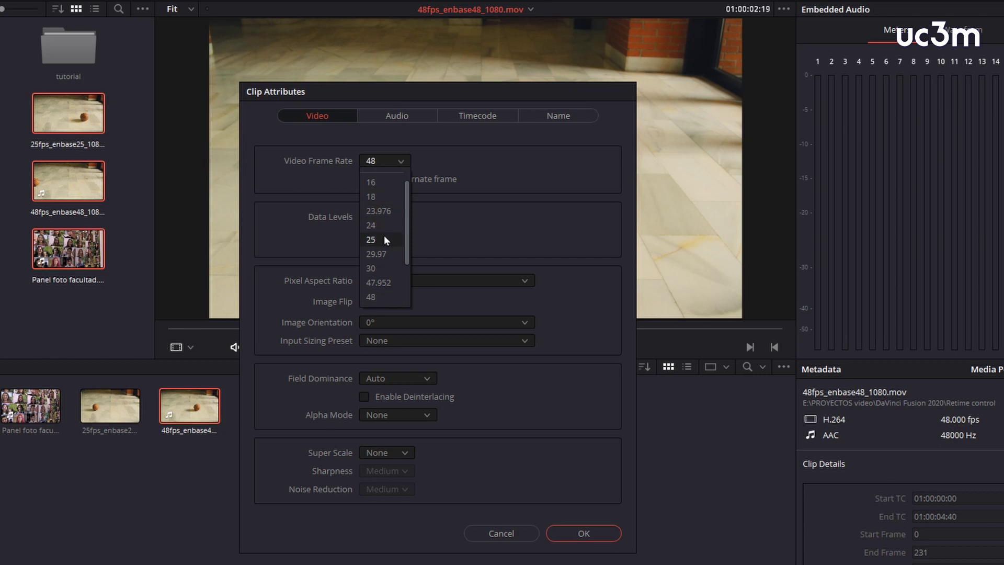
left_click(383, 238)
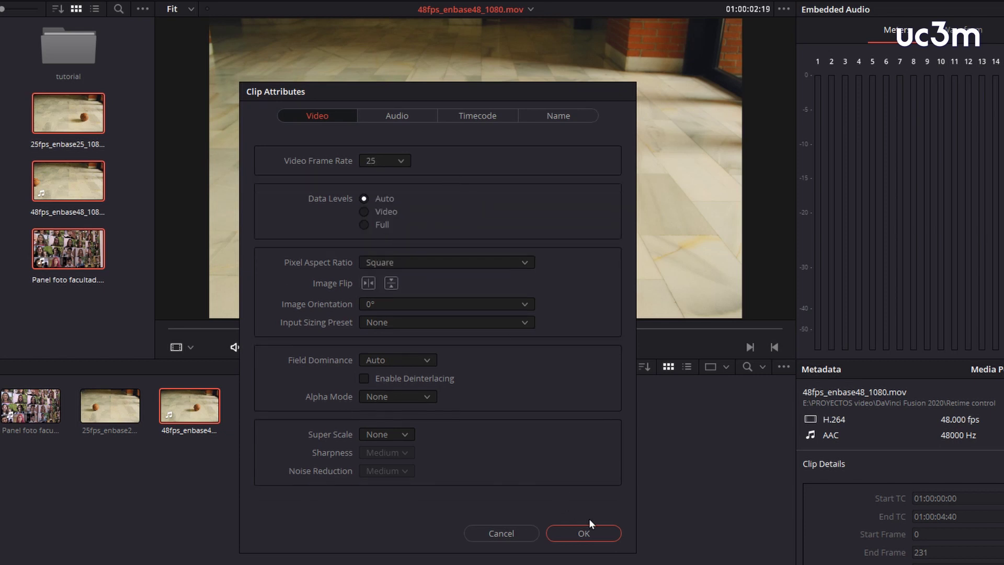
left_click(588, 533)
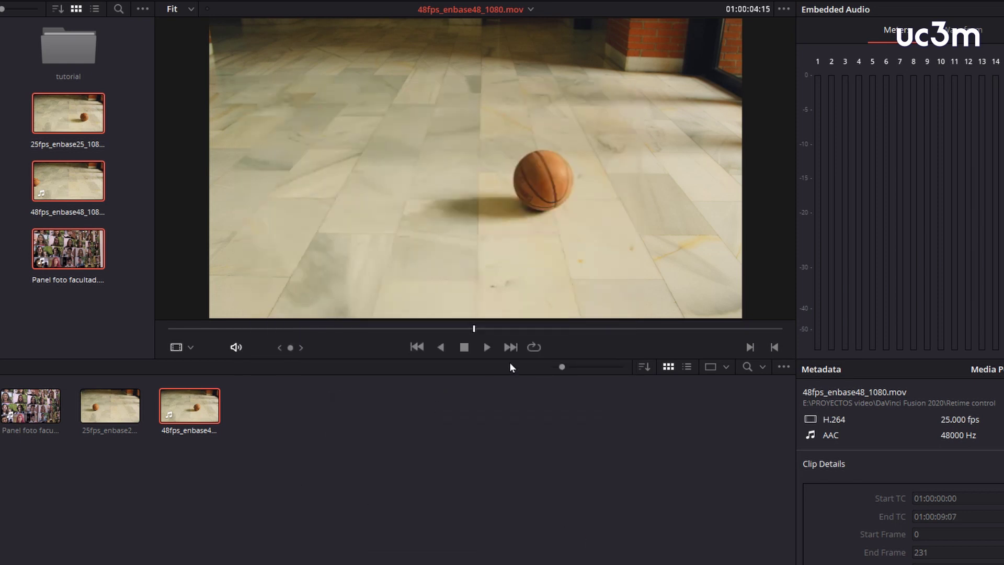
Play the retimed 48fps clip from its start to view the slow motion.
left_click_drag(477, 327, 212, 326)
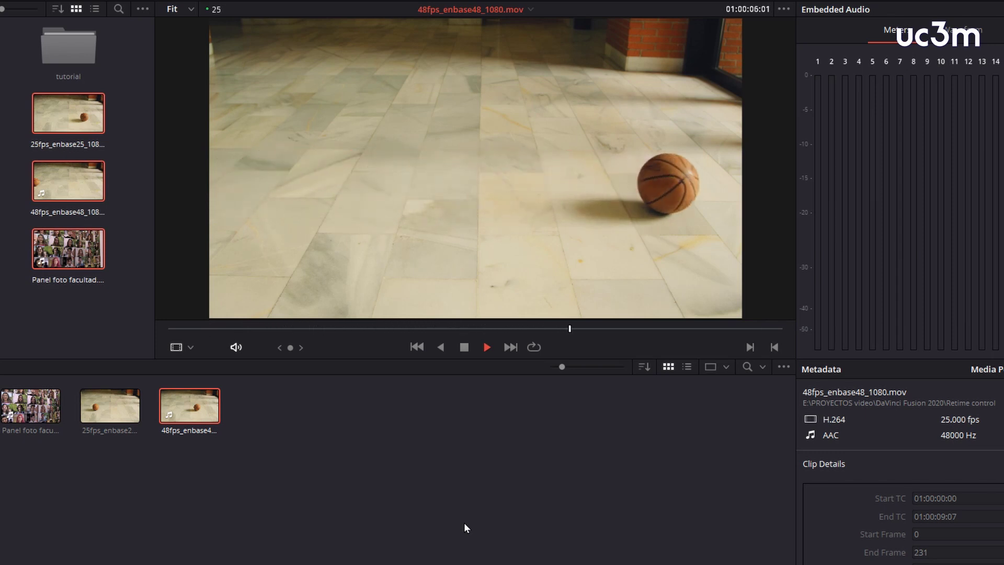
key("space")
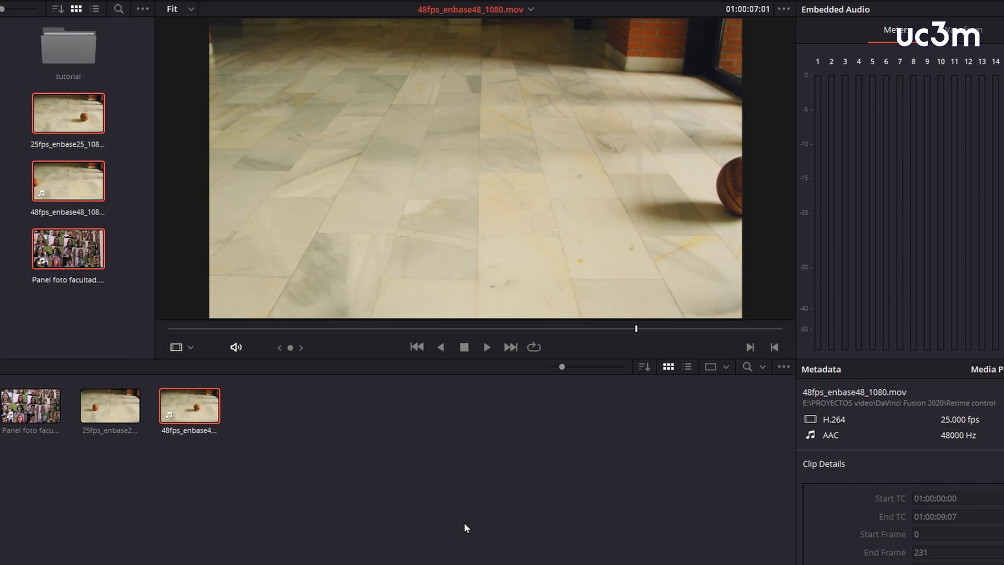
left_click(464, 511)
mouse_move(50, 417)
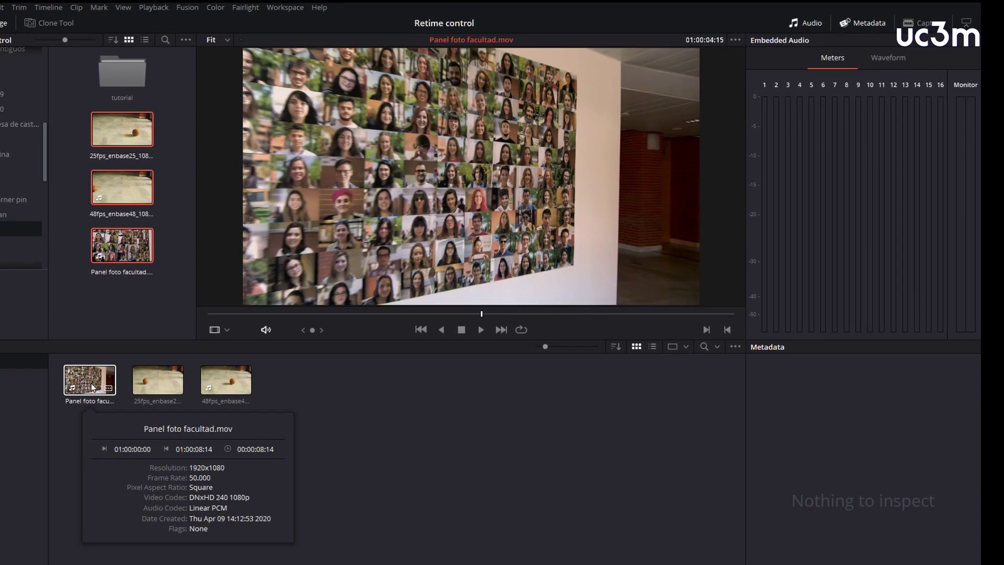
Set the Panel foto clip's Video Frame Rate to 25 in Clip Attributes.
right_click(87, 387)
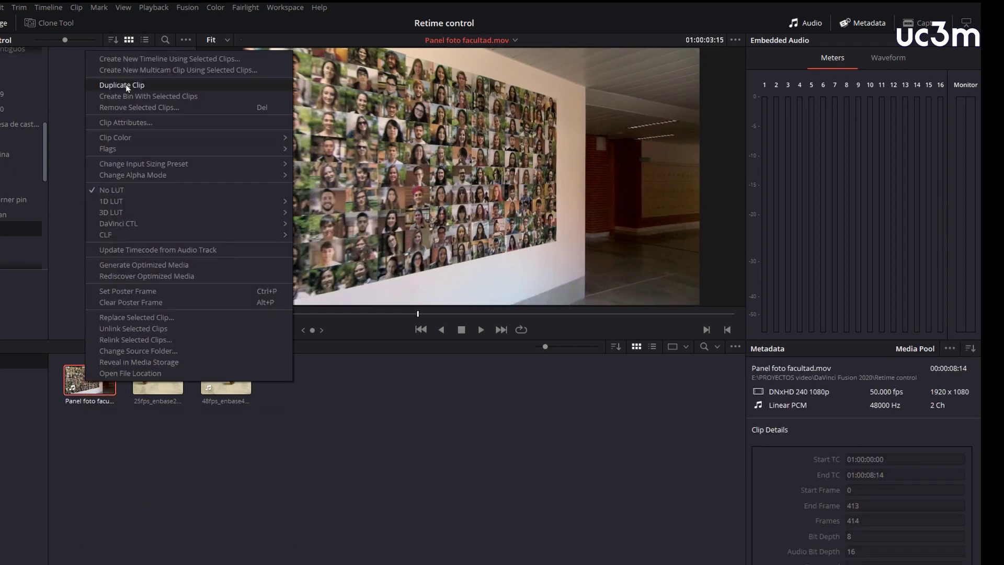
left_click(129, 122)
left_click(408, 171)
left_click(384, 222)
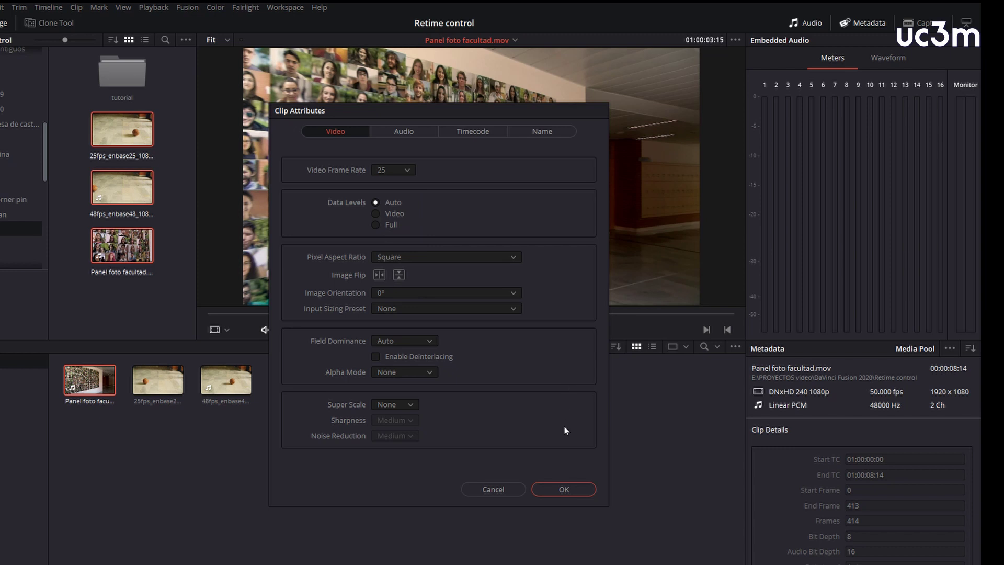
left_click(563, 487)
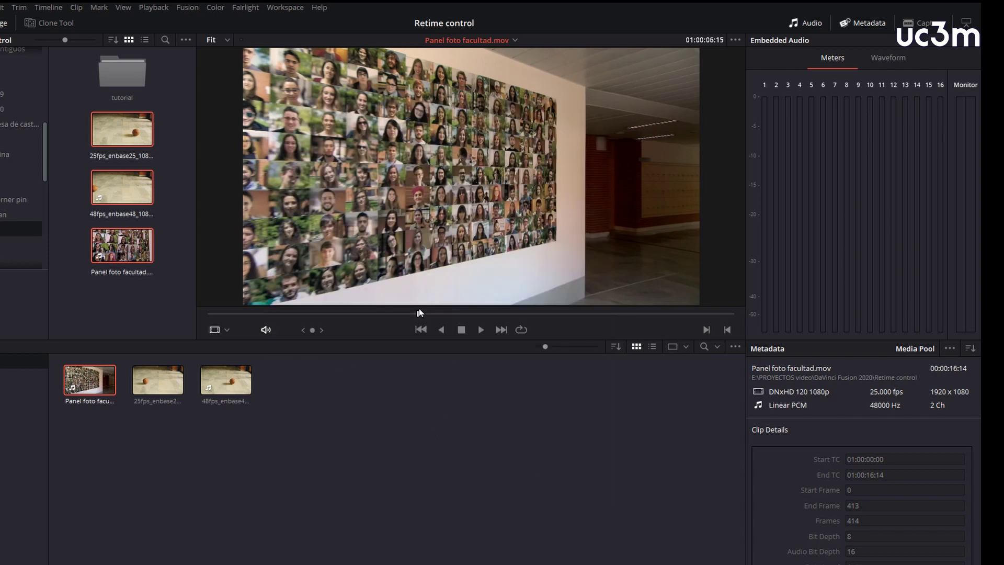
Play the photo-wall clip from near its start at the new 25 fps rate.
left_click(404, 315)
left_click_drag(405, 317, 224, 314)
key("space")
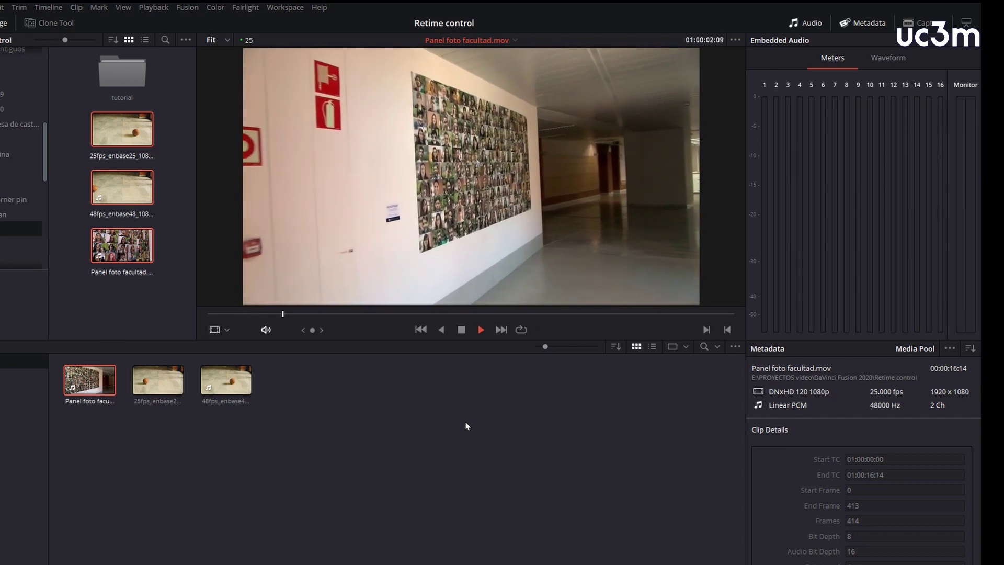
key("space")
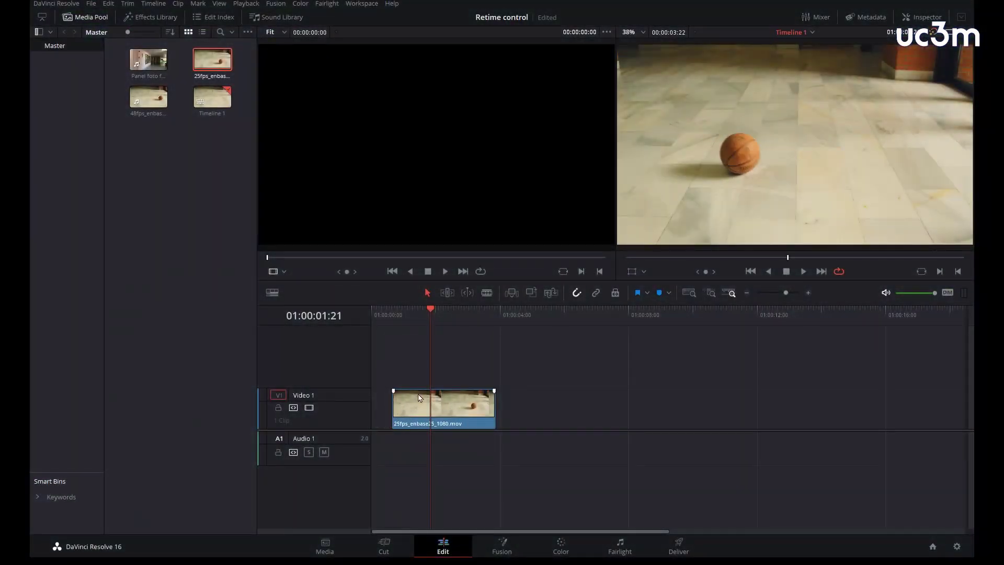
Place 48fps_enbase48_1080.mov on V1 after the 25fps clip and preview it.
double_click(145, 97)
left_click_drag(145, 97, 525, 411)
left_click(547, 317)
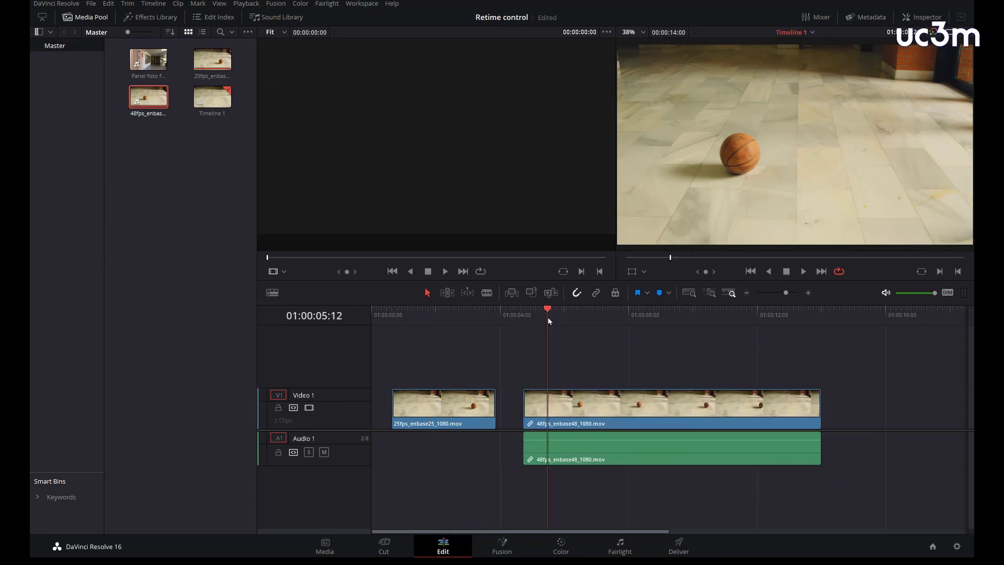
key("space")
key("space")
Delete the 48fps clip's A1 audio and return to 01:00:02:05.
left_click(768, 453)
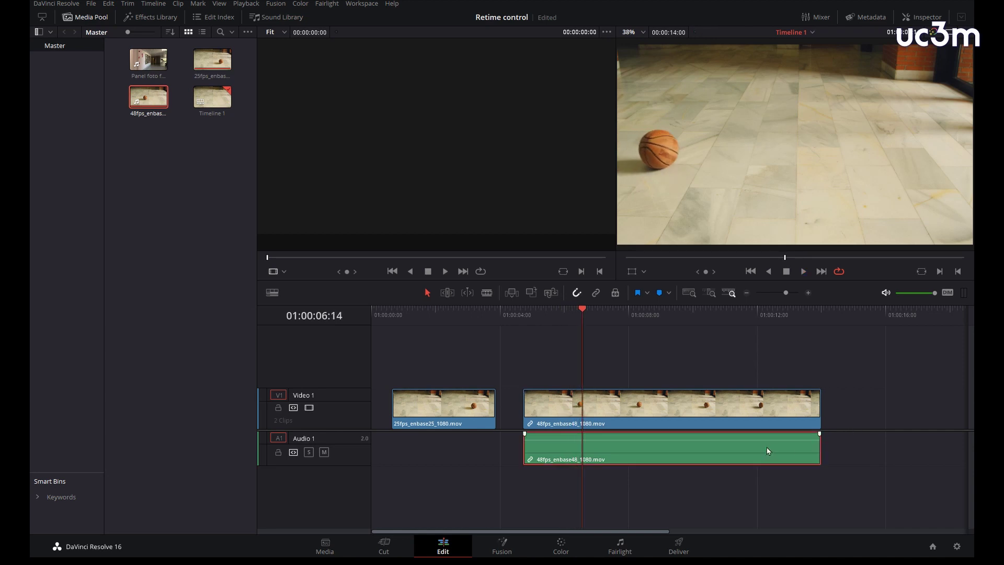
key("Delete")
left_click(442, 312)
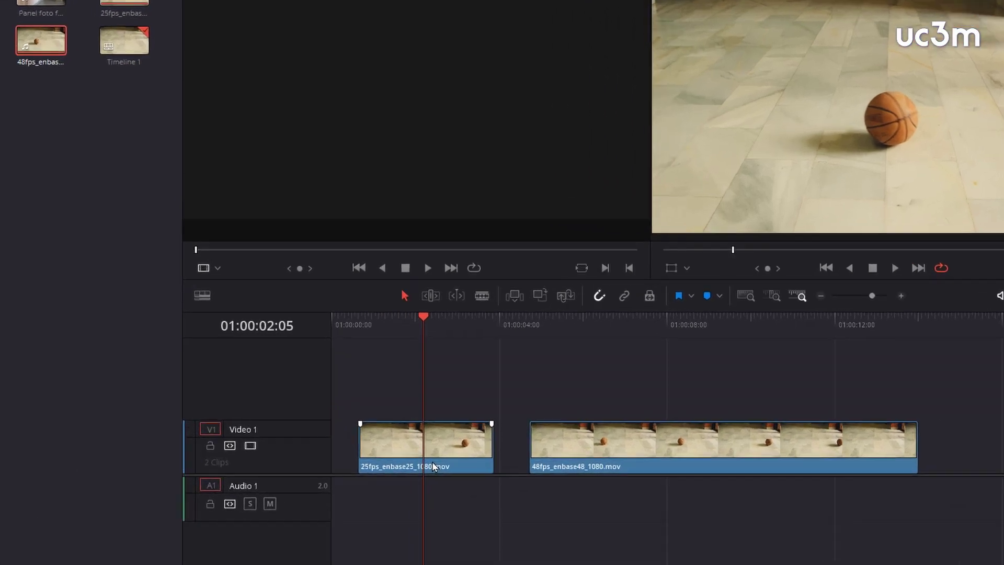
Change the 25fps clip's speed to 50%, stretching it to 00:00:06:03.
right_click(444, 439)
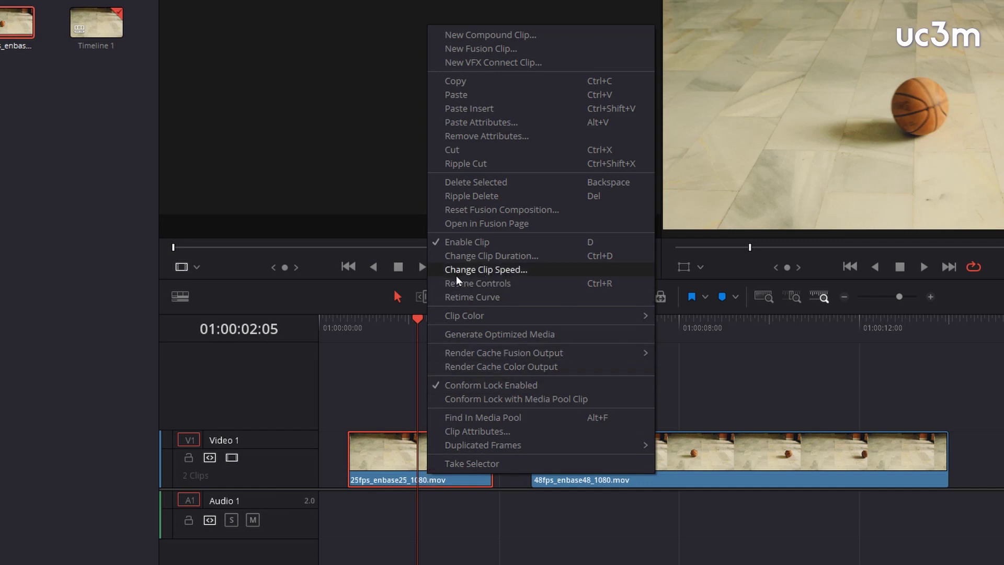
left_click(511, 270)
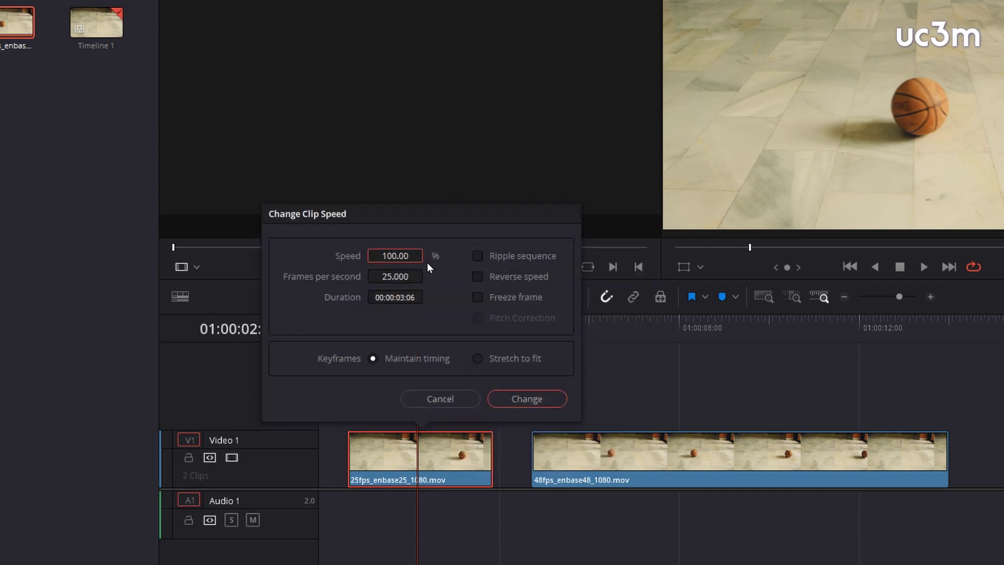
type("50")
key("Return")
left_click(531, 401)
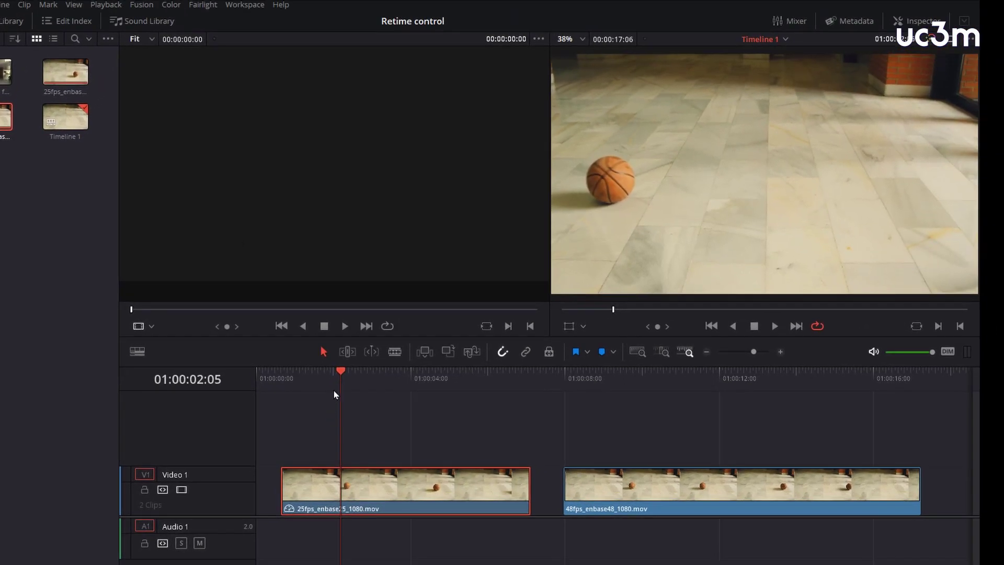
left_click_drag(340, 373, 306, 372)
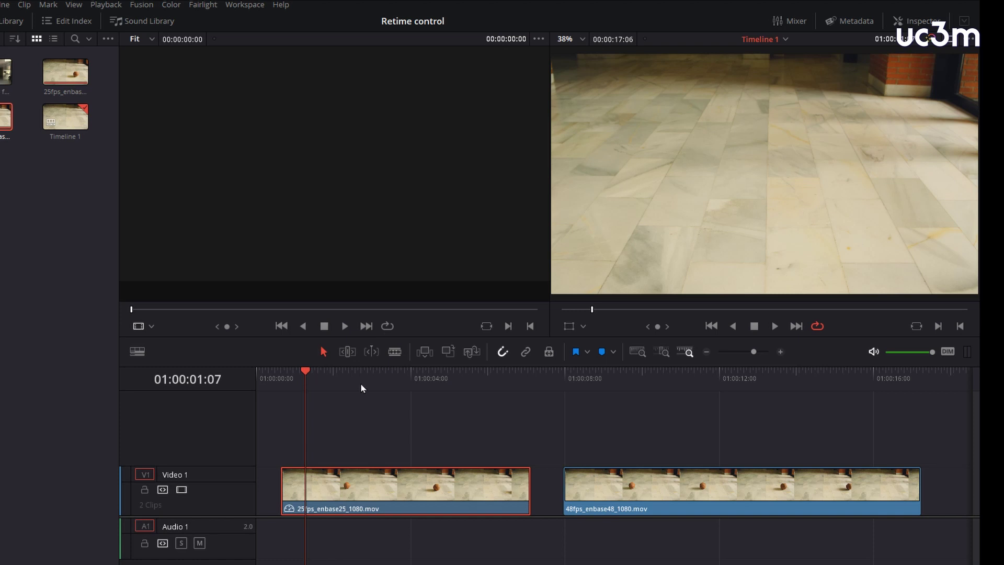
key("space")
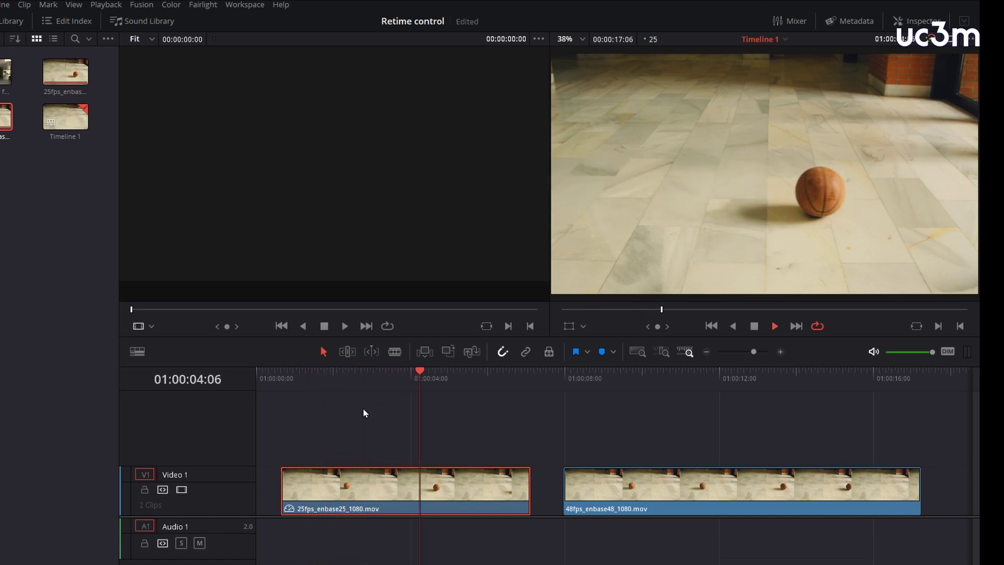
key("space")
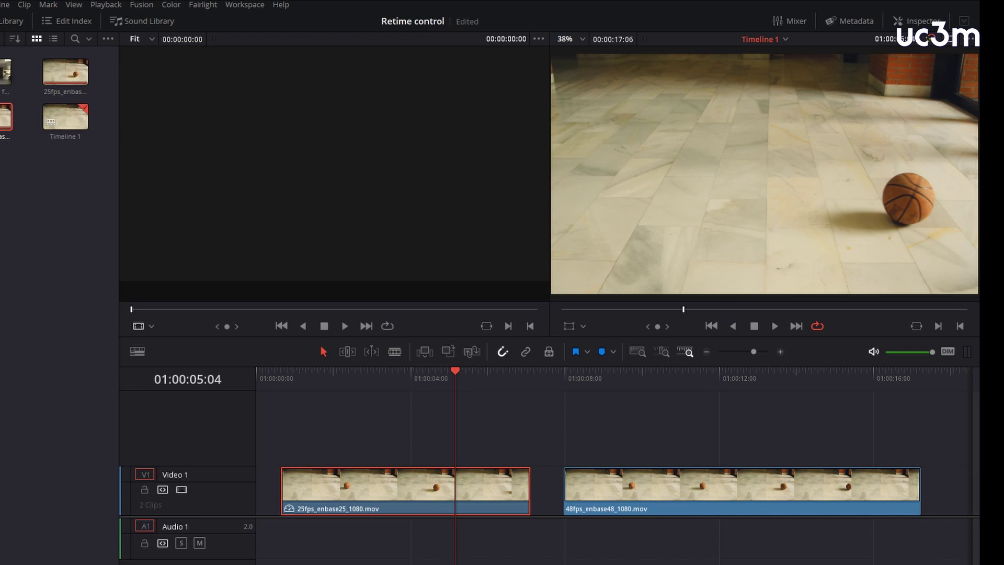
left_click_drag(453, 375, 377, 375)
key("space")
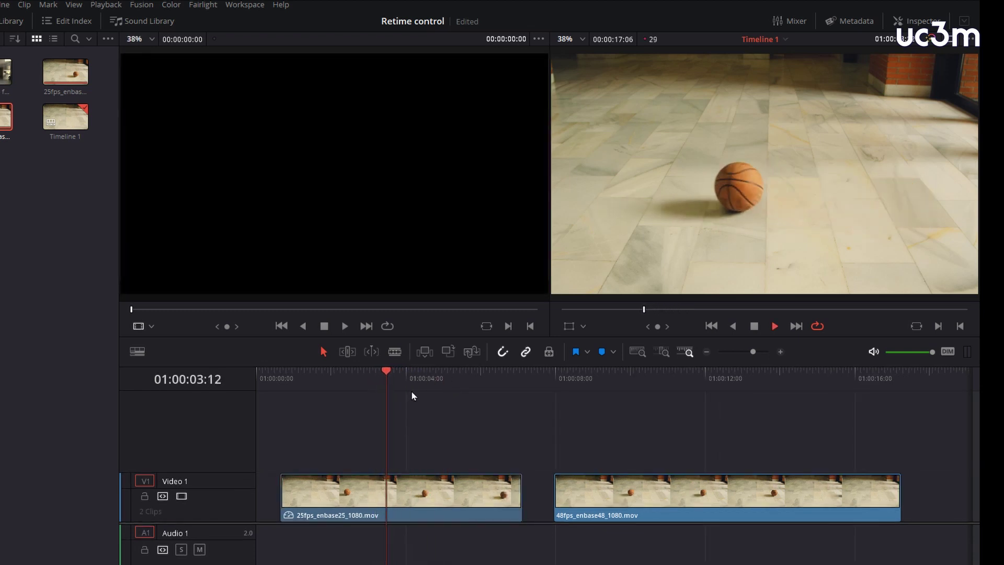
key("Left")
key("Left")
key("Left")
key("Left")
key("Left")
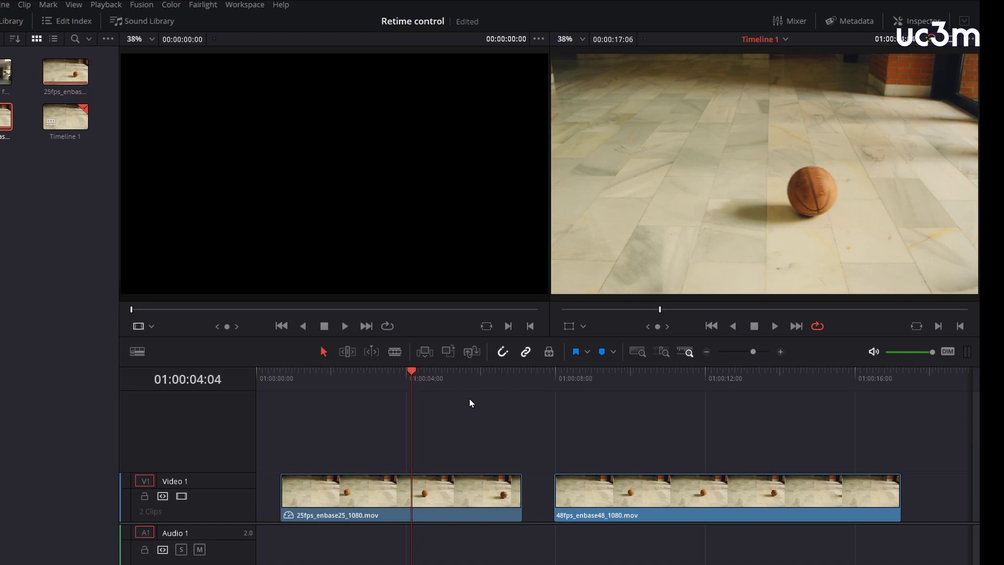
key("Left")
key("Left")
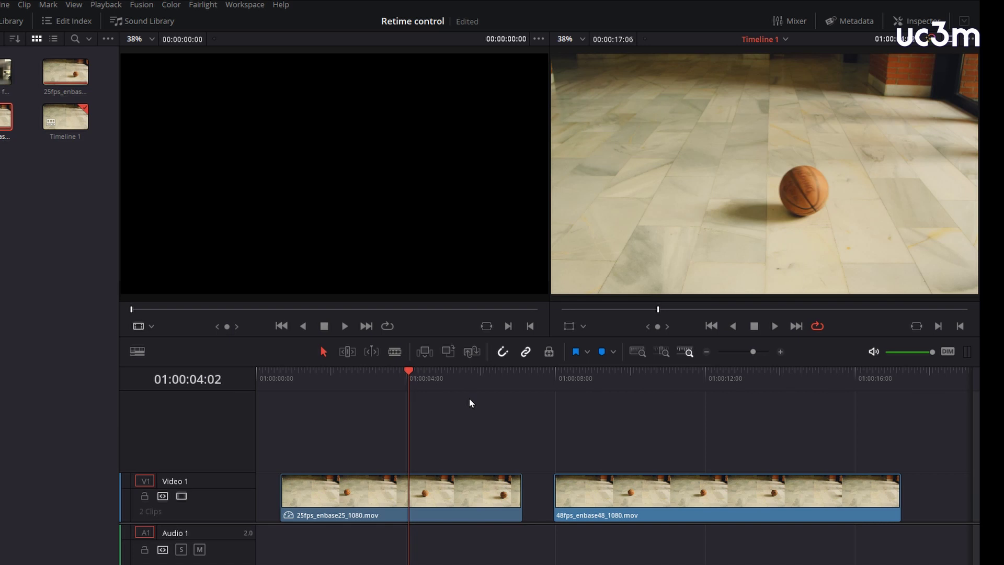
key("Left")
key("Left")
key("Left")
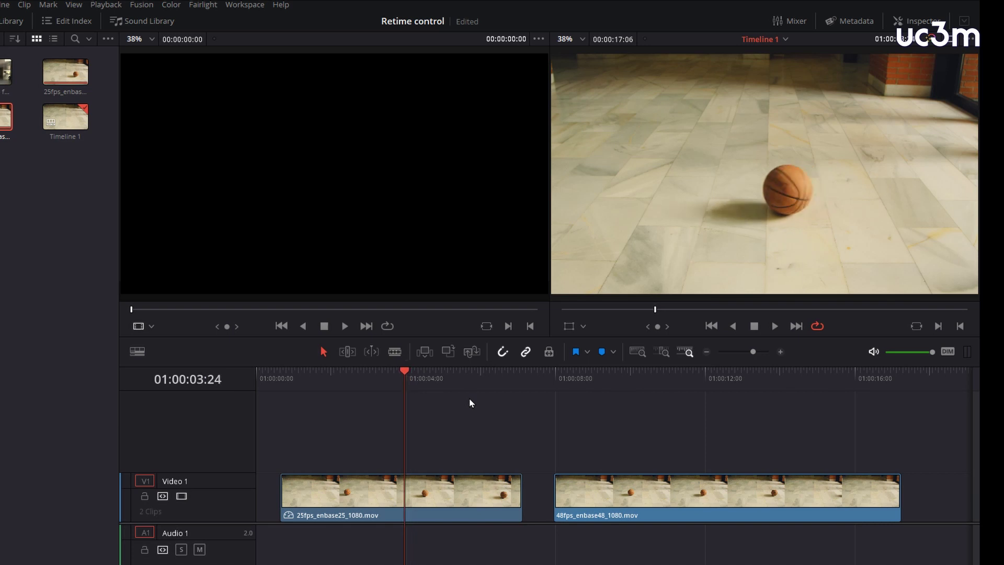
key("Left")
key("Left")
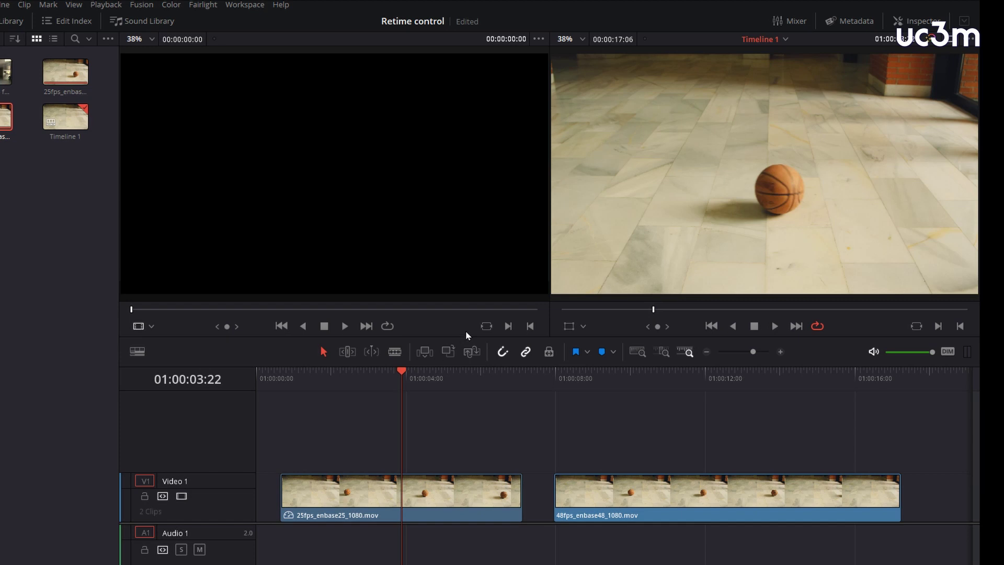
left_click_drag(396, 372, 294, 381)
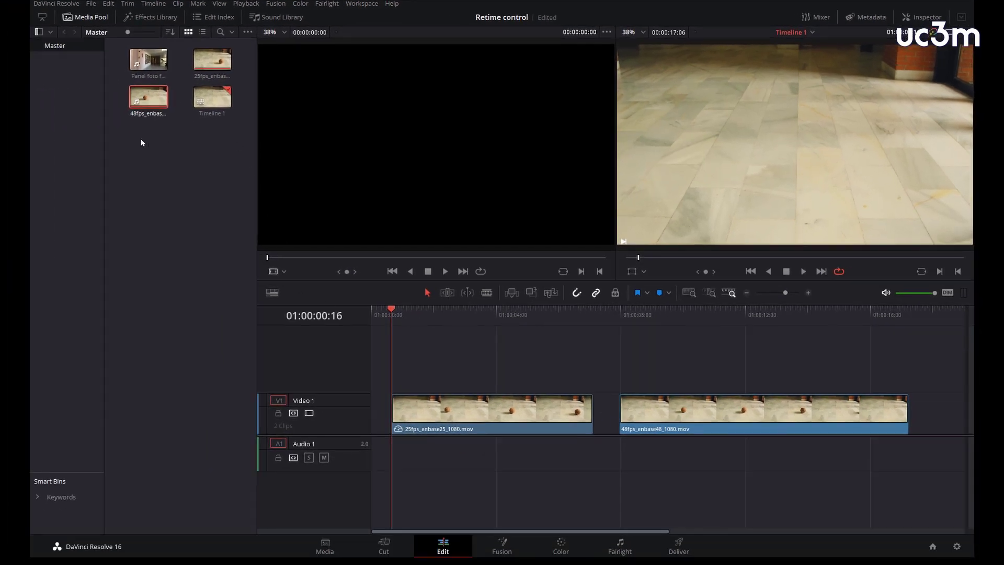
Hide the Media Pool, open the Inspector's Retime And Scaling section, leaving Retime Process at Project Settings.
left_click(79, 17)
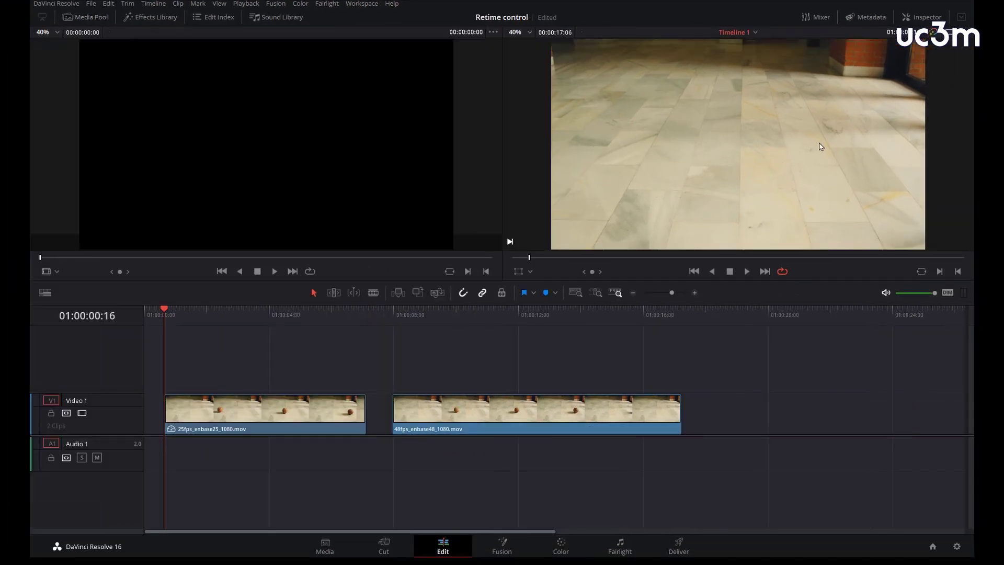
left_click(922, 16)
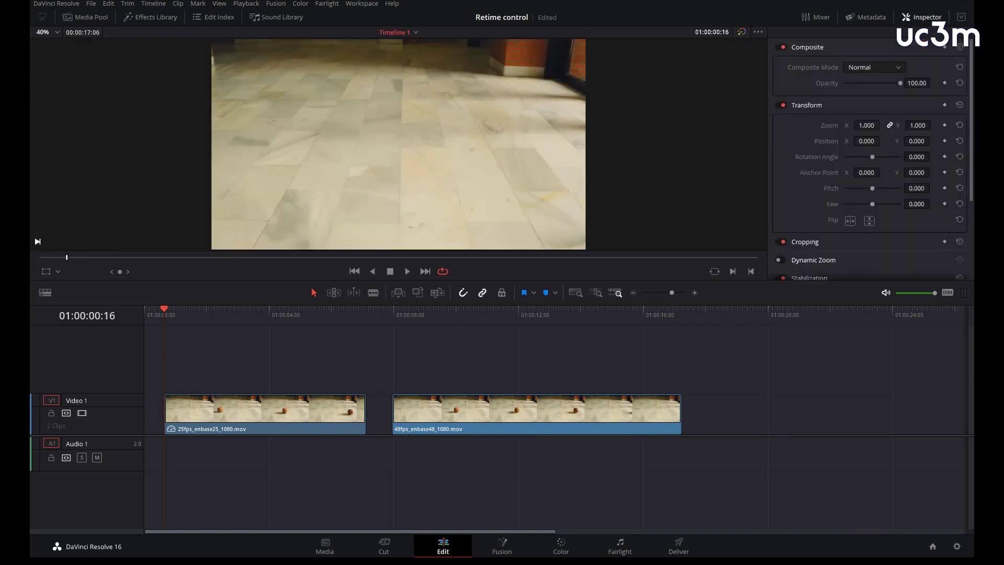
left_click(961, 17)
left_click(836, 296)
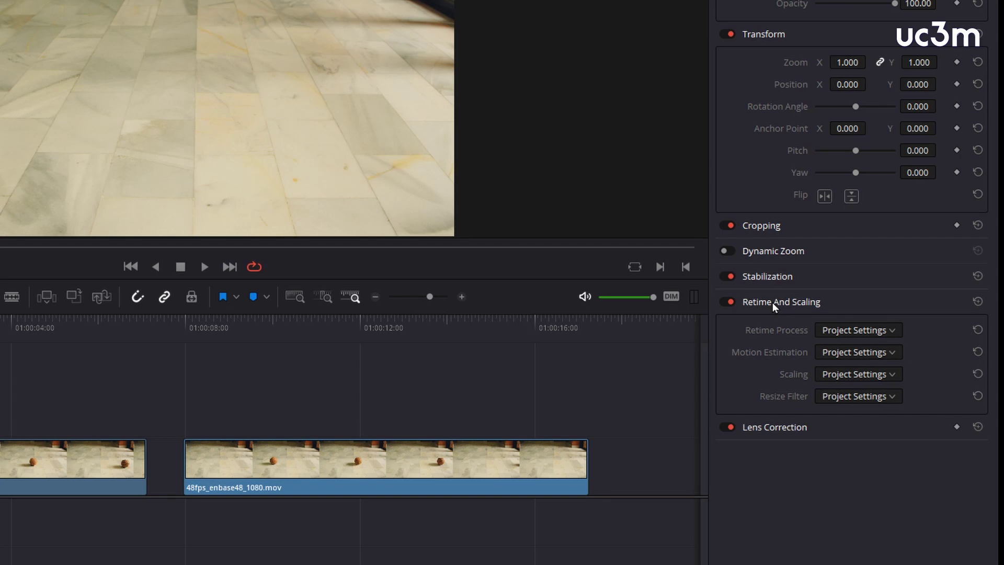
left_click(773, 302)
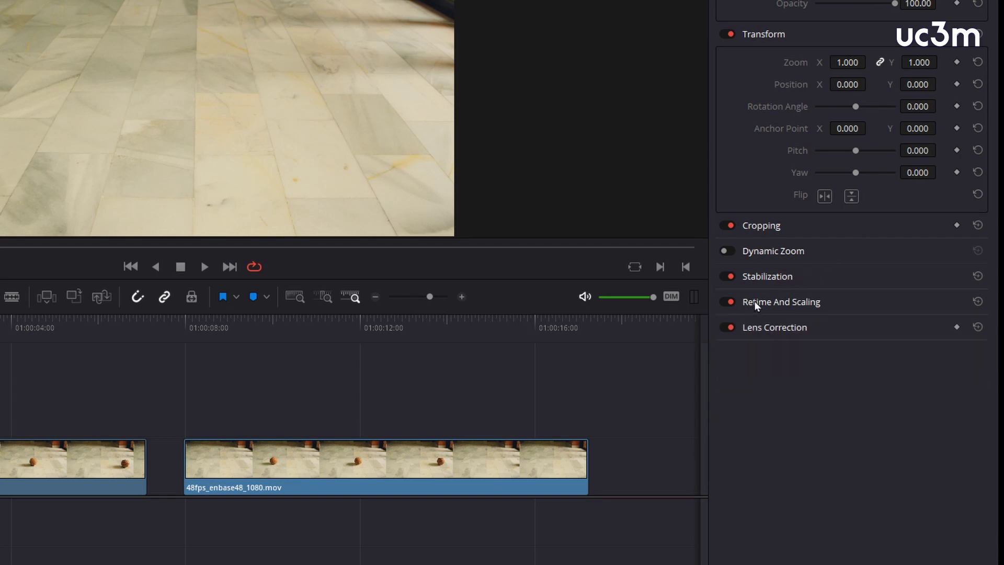
left_click(757, 303)
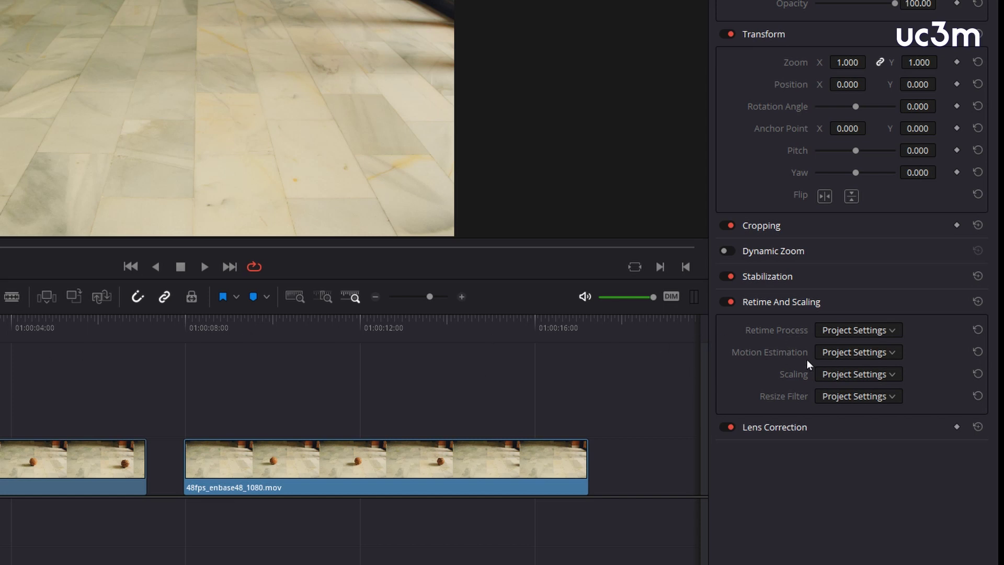
left_click(887, 330)
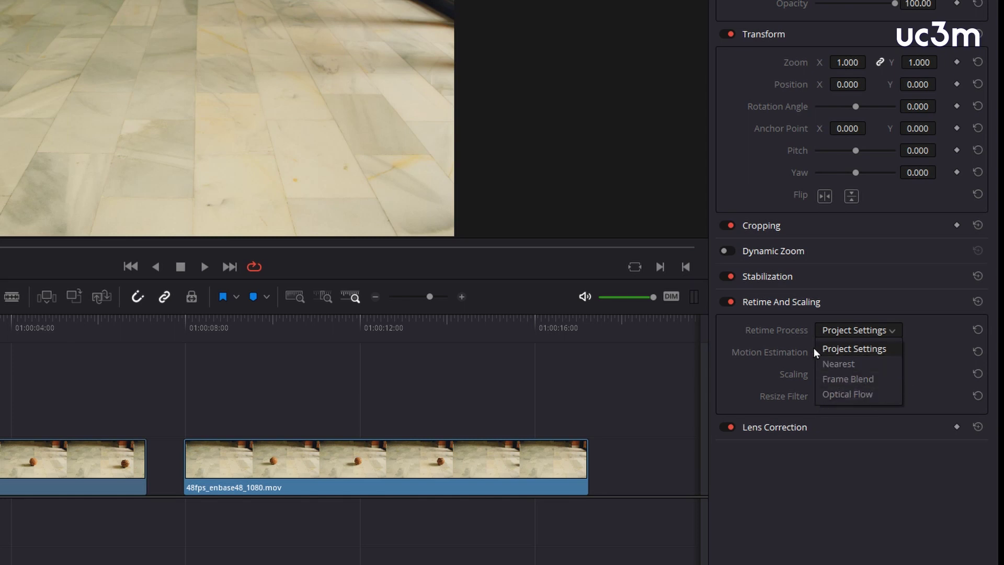
left_click(846, 345)
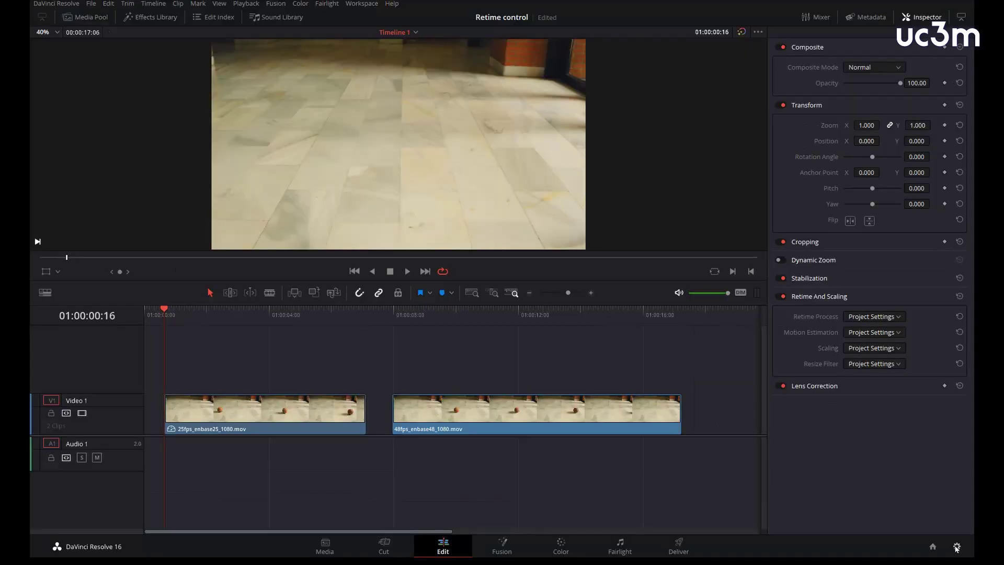
Check the Frame Interpolation retime process in Project Settings, leave it on Nearest, and cancel.
left_click(957, 546)
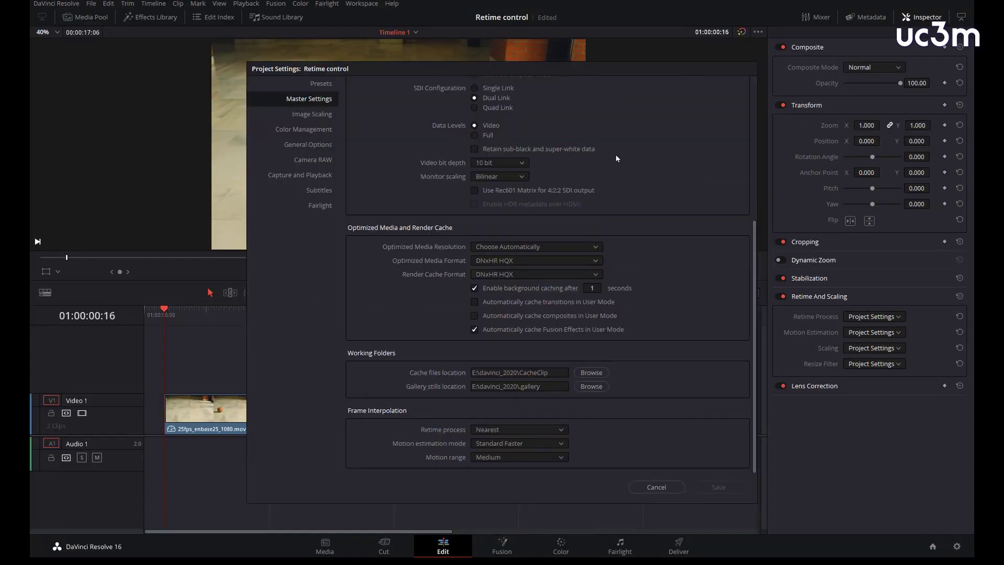
scroll(698, 161, "up", 4)
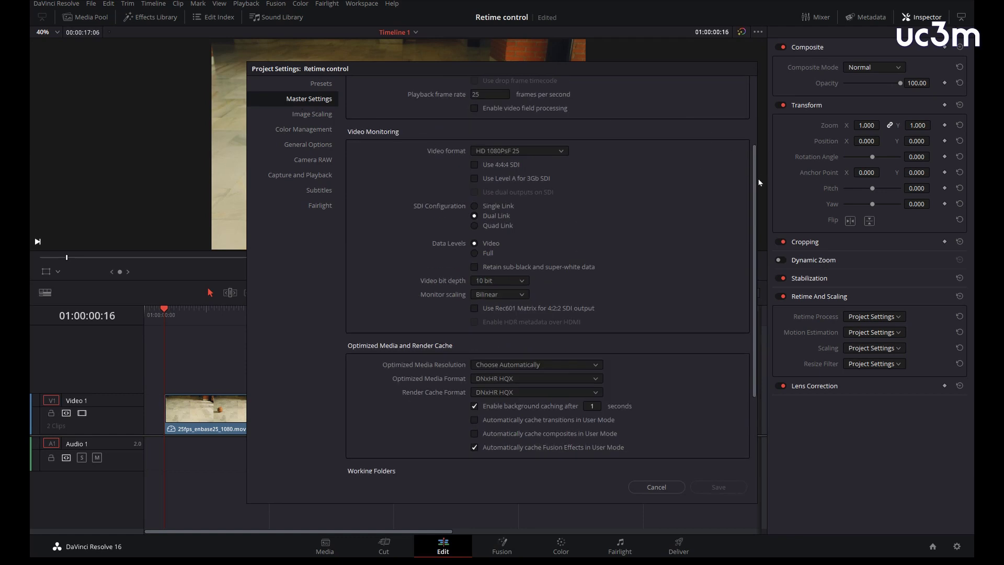
scroll(755, 189, "down", 1)
scroll(755, 190, "down", 4)
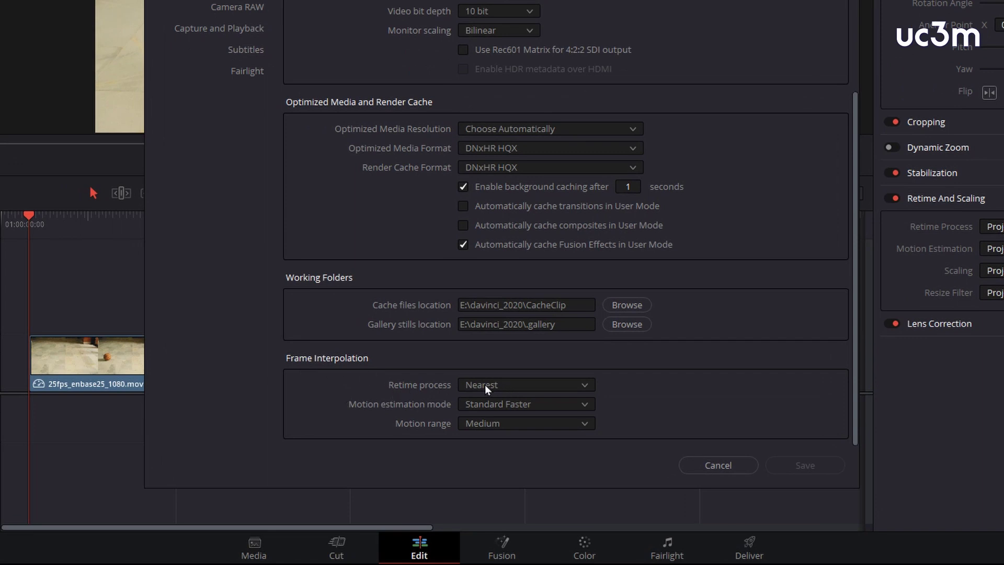
left_click(583, 384)
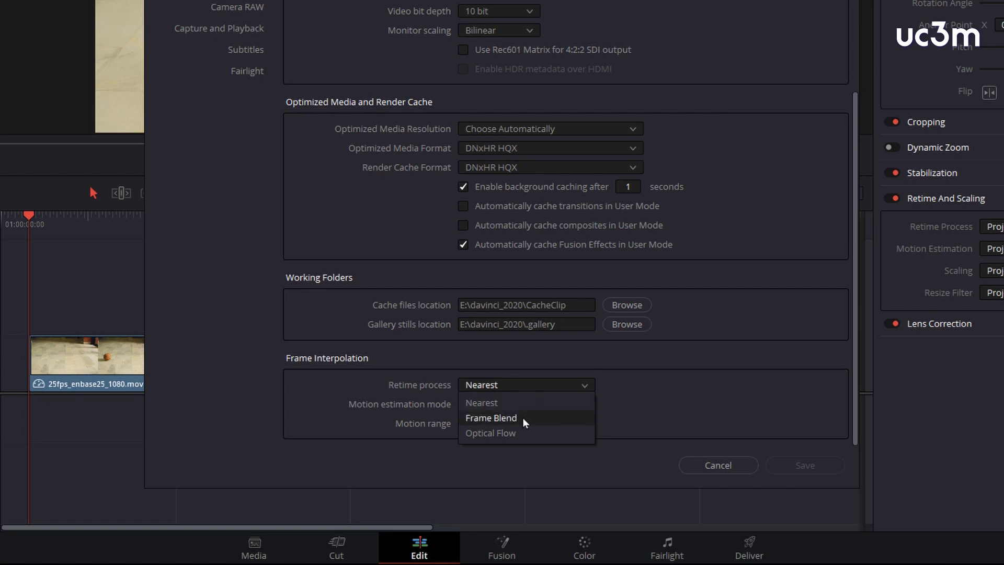
left_click(531, 431)
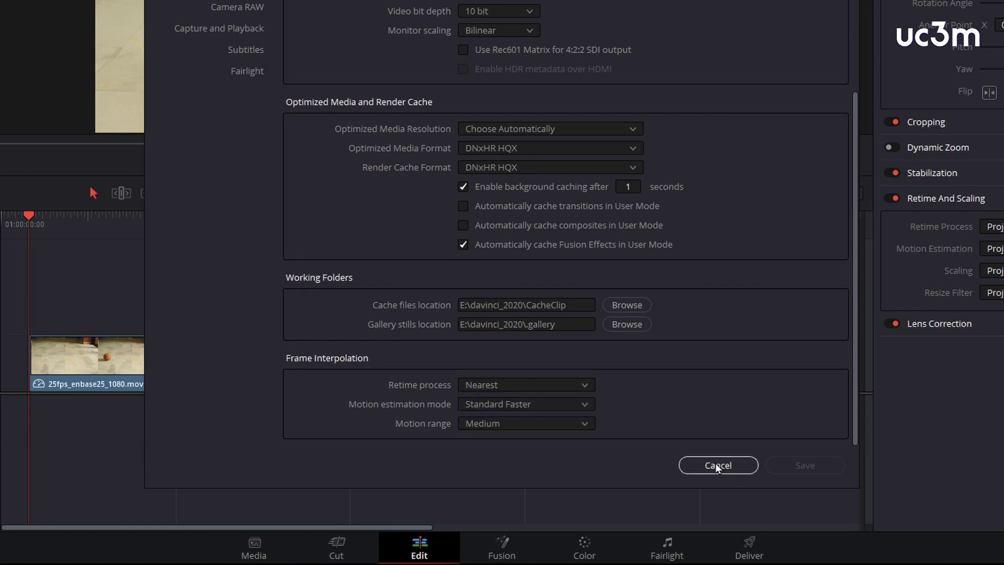
left_click(715, 463)
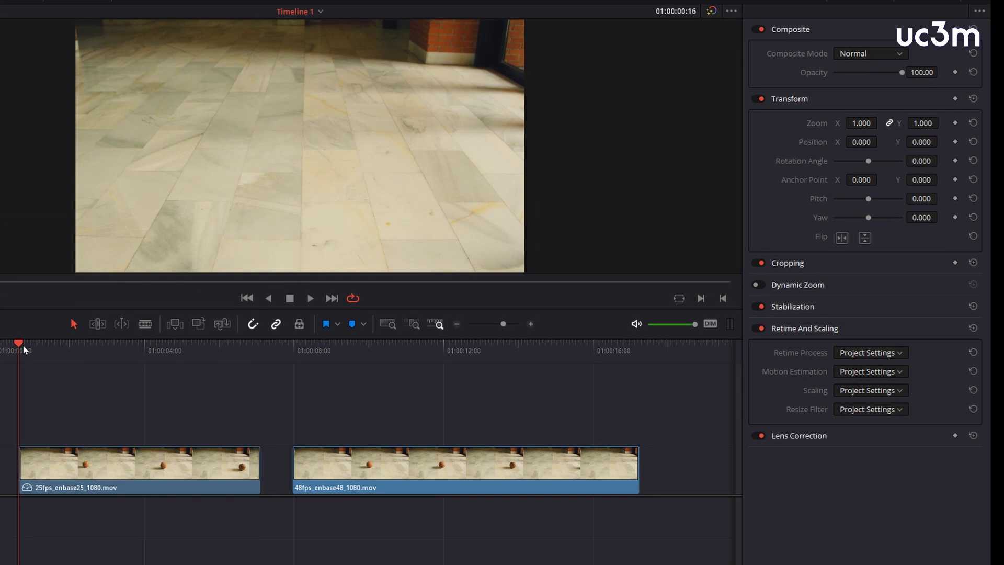
At frame 01:00:02:13, set the basketball clip's Retime Process to Frame Blend.
left_click_drag(26, 301, 57, 306)
left_click_drag(52, 348, 89, 351)
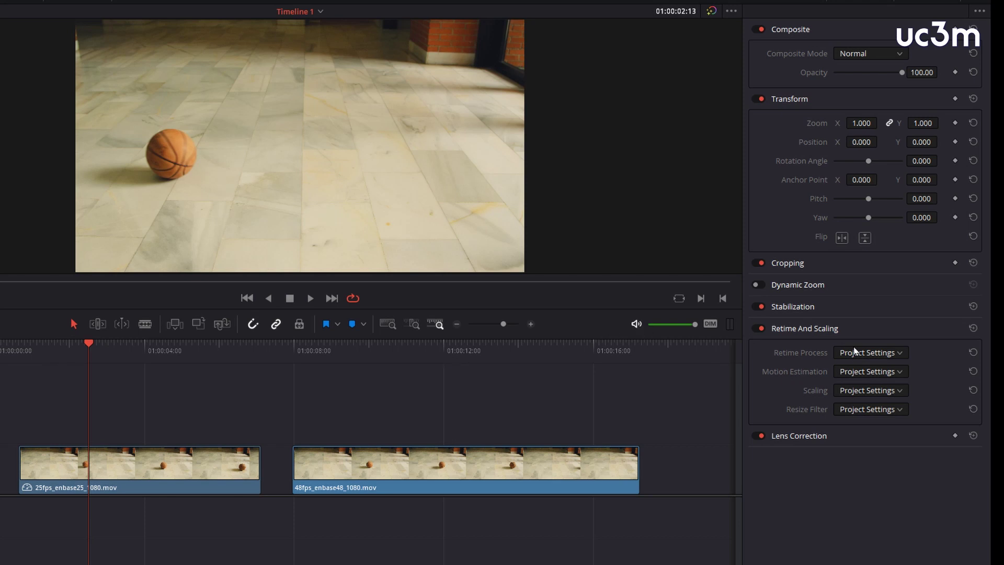
left_click(900, 354)
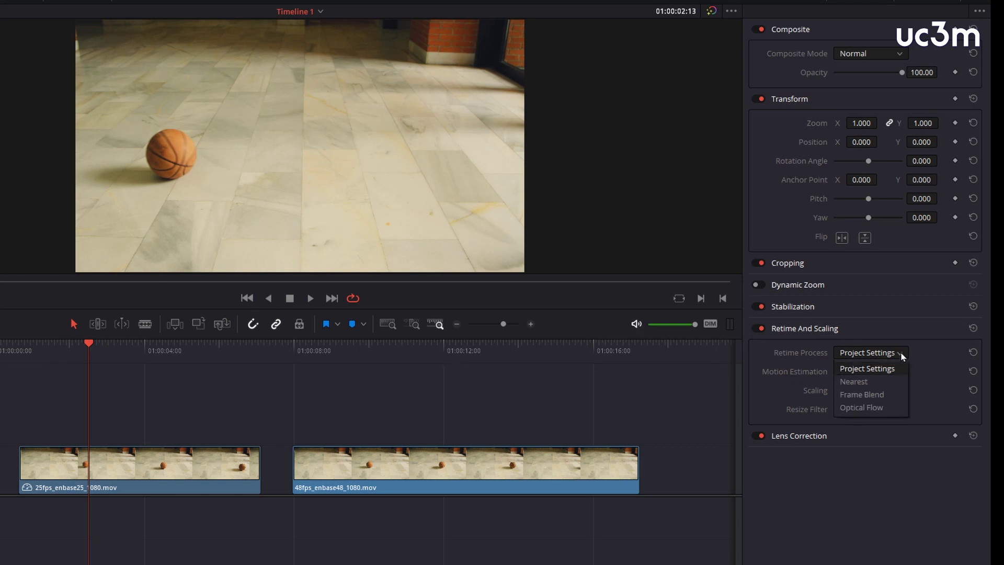
left_click(870, 397)
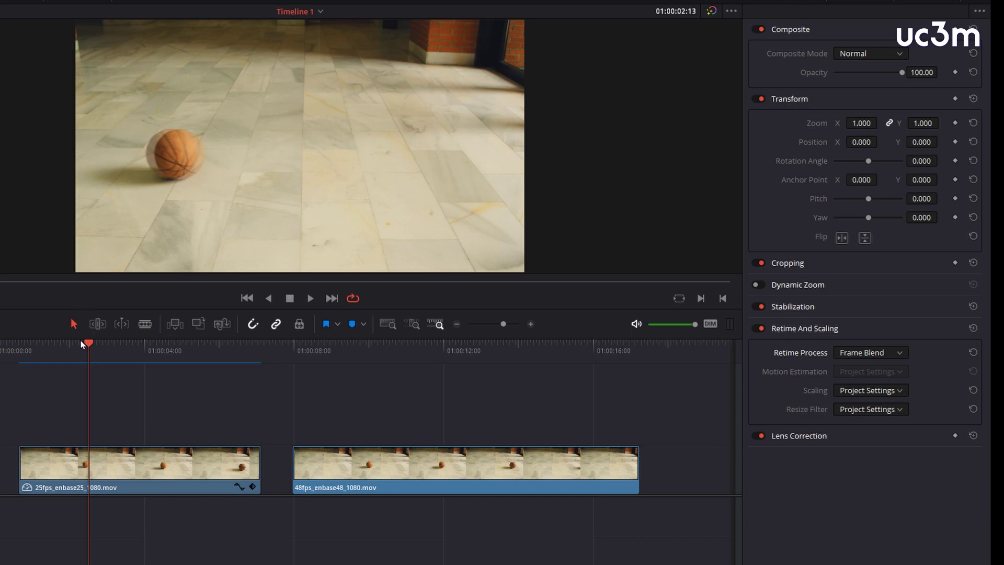
Step frame by frame from 01:00:02:11 to inspect the blended frames.
left_click_drag(90, 347, 87, 352)
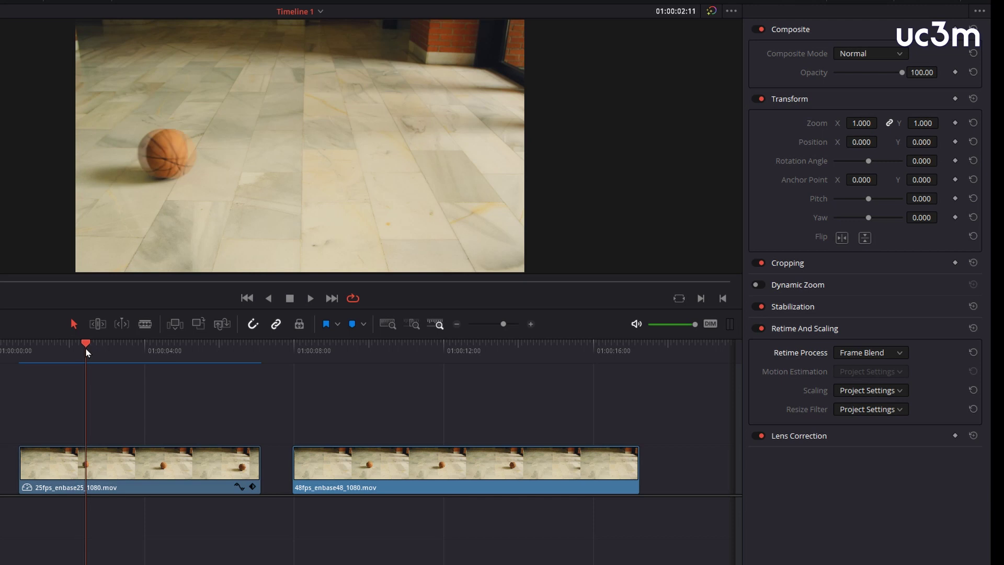
key("Right")
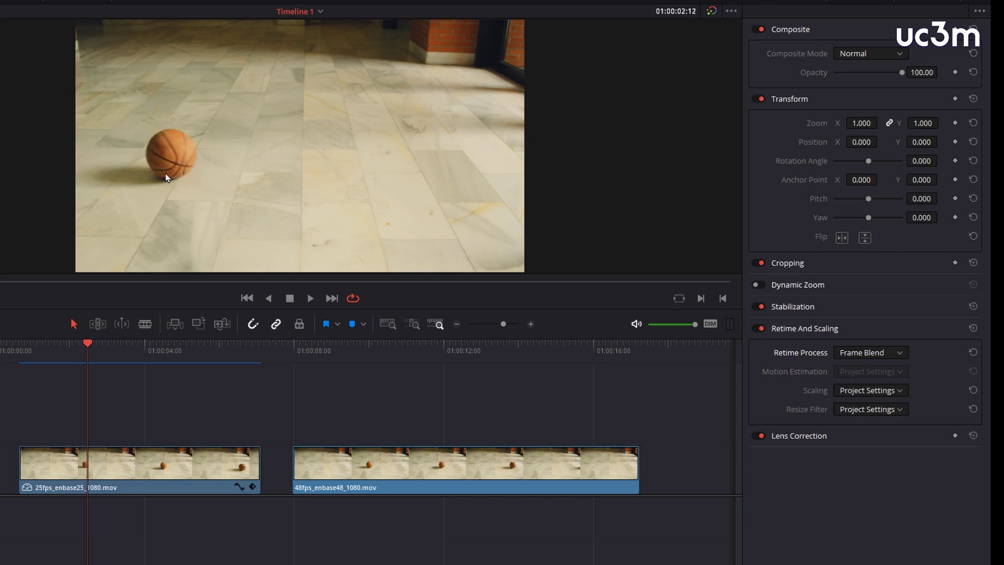
key("Right")
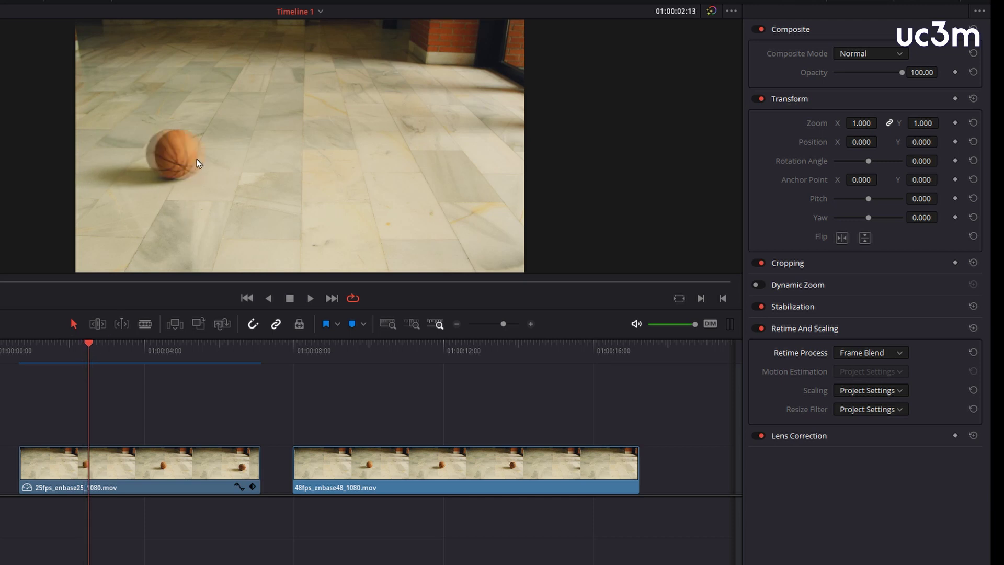
key("Right")
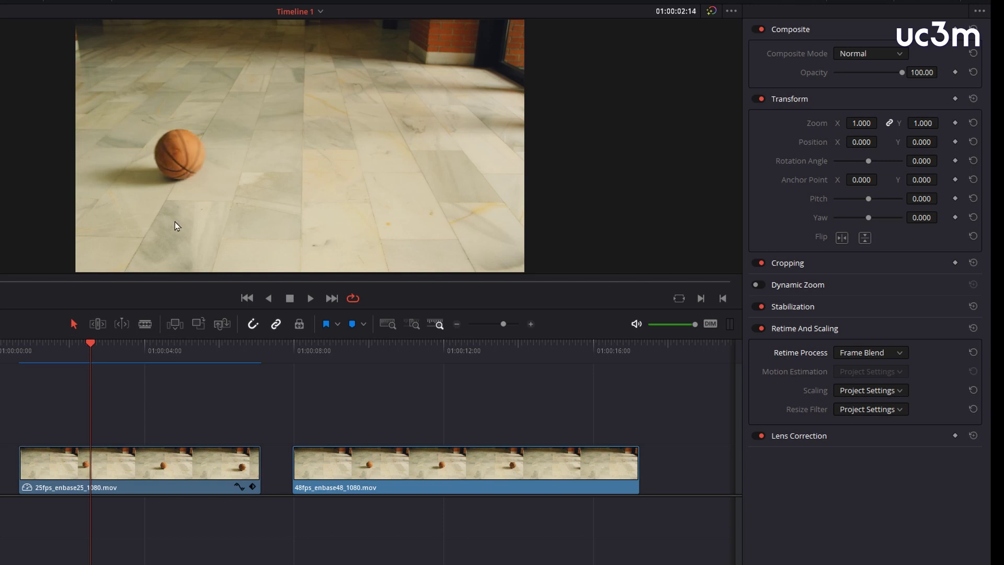
key("Right")
key("Right")
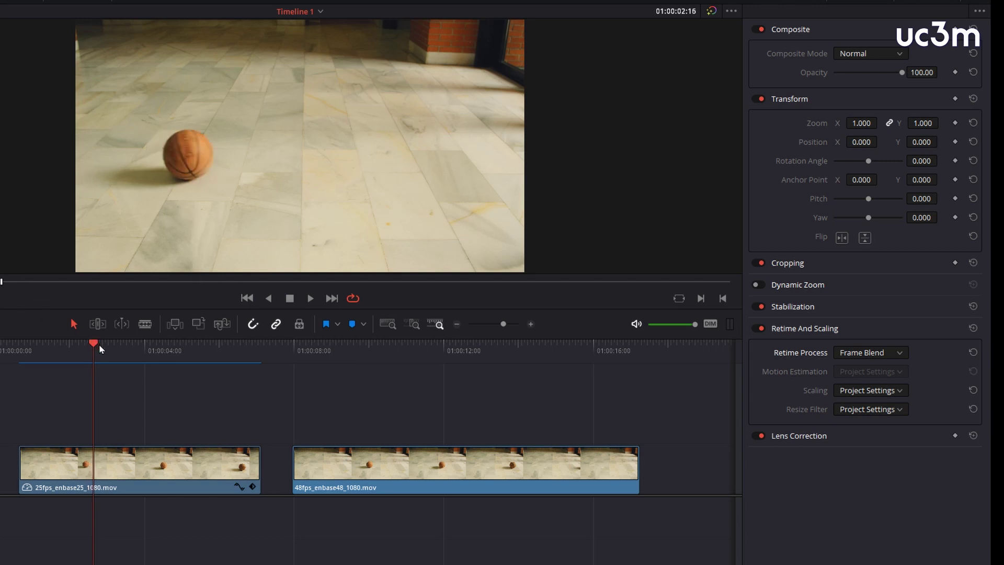
Play the Frame Blend clip from about 01:00:01:00 to 01:00:04:19, then scrub back.
left_click_drag(99, 344, 36, 346)
key("space")
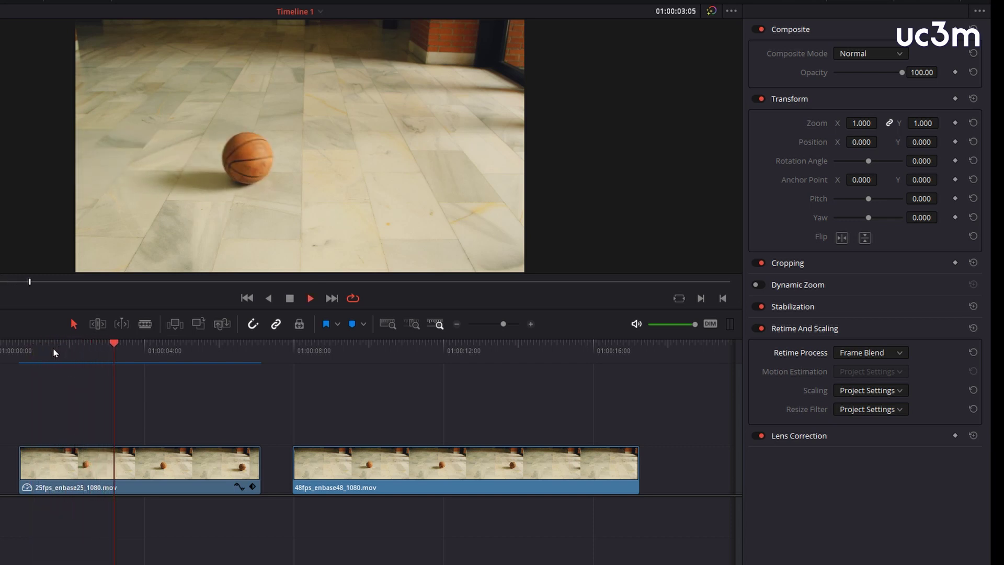
key("space")
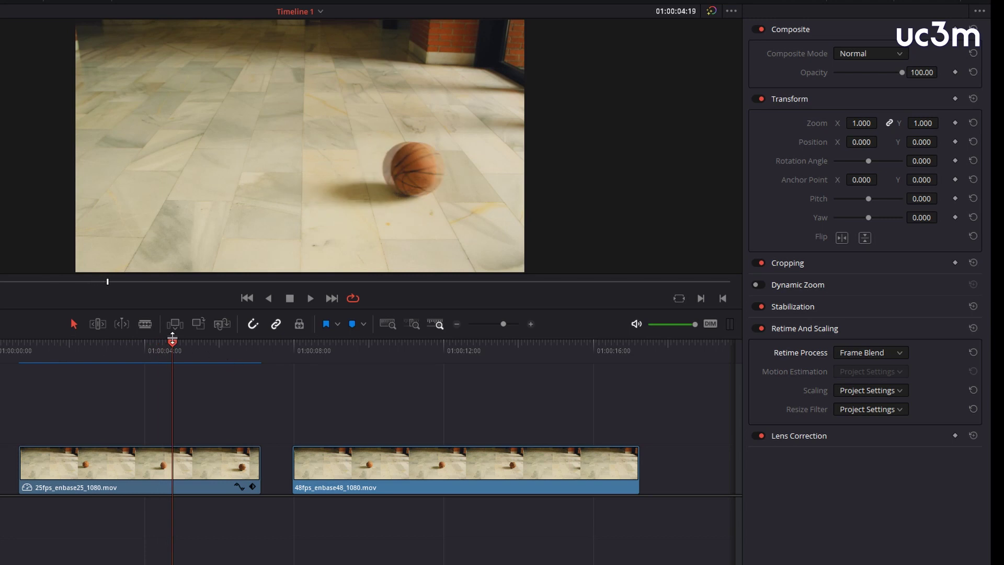
left_click_drag(173, 347, 144, 352)
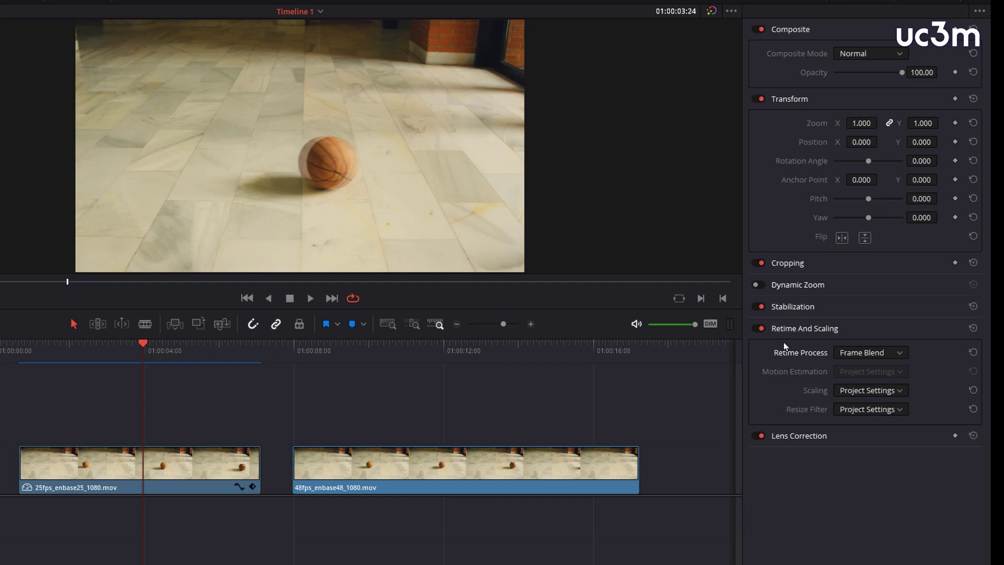
left_click_drag(143, 346, 69, 354)
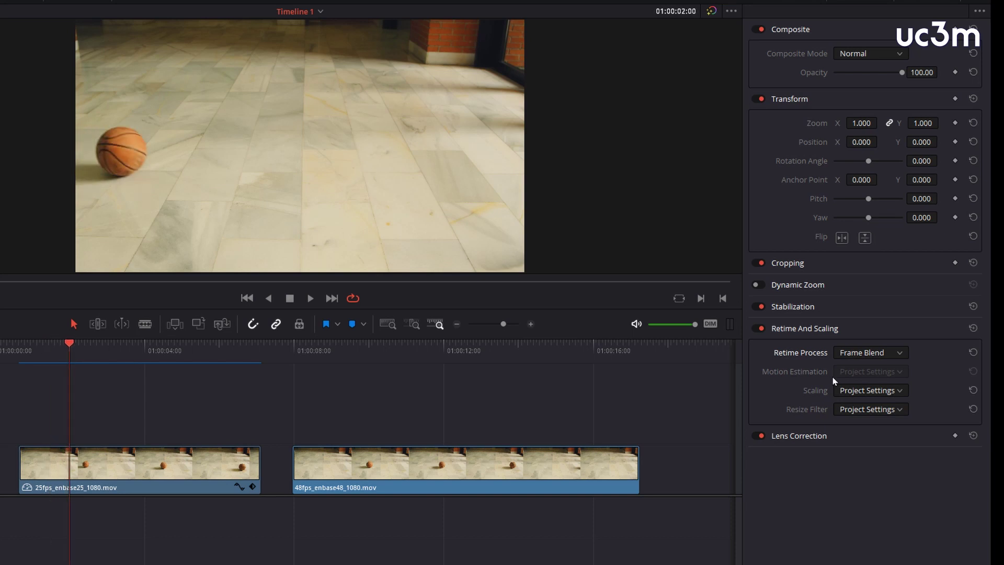
Switch the basketball clip's Retime Process to Optical Flow and step through several frames.
left_click(896, 352)
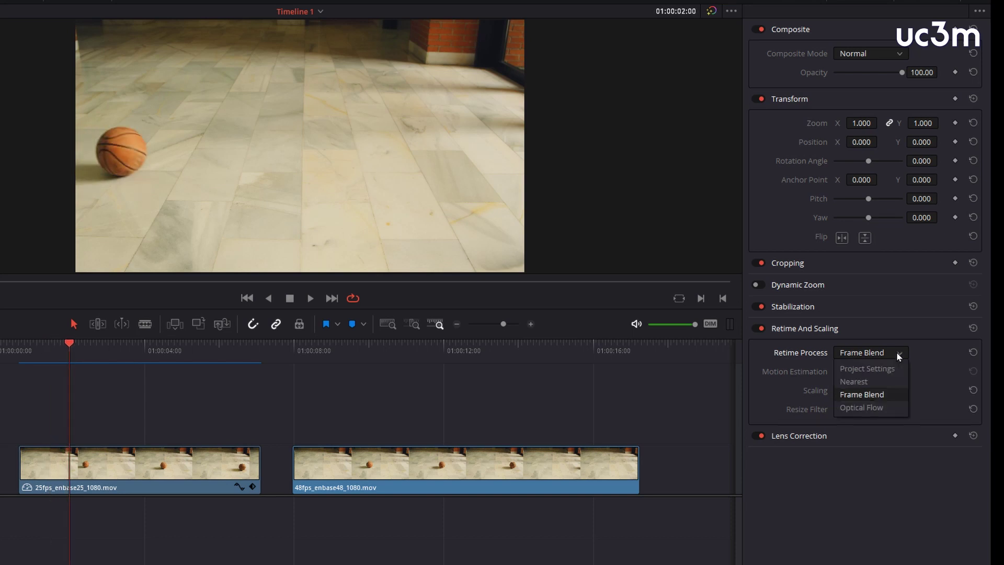
left_click(859, 408)
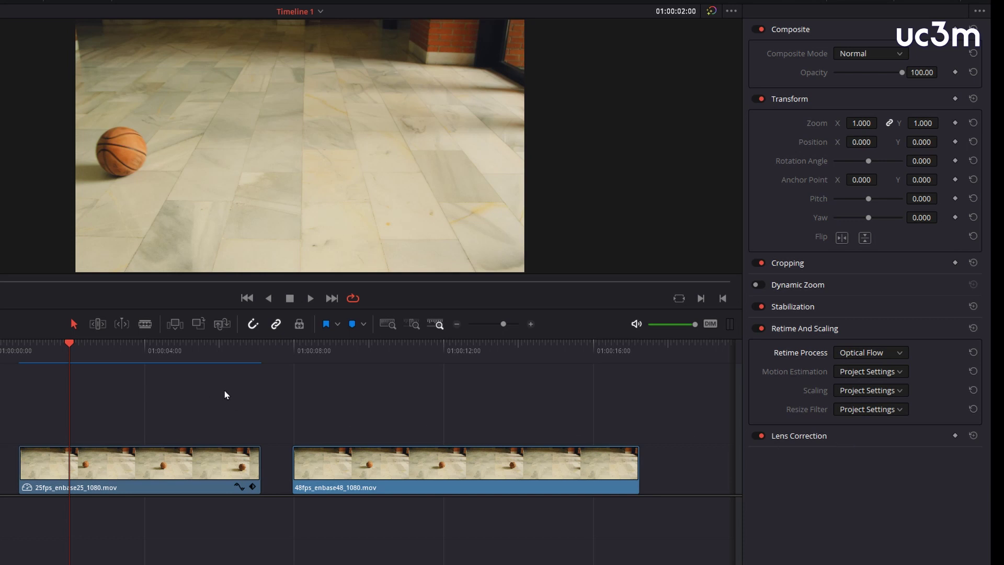
key("Right")
key("Right")
key("Right")
key("Right")
key("Right")
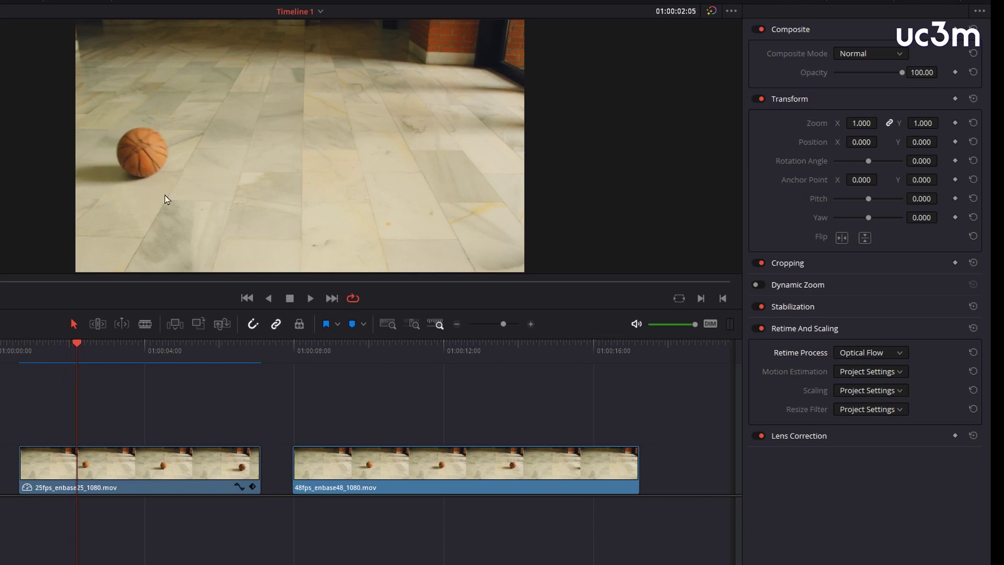
key("Right")
key("Right")
key("Right")
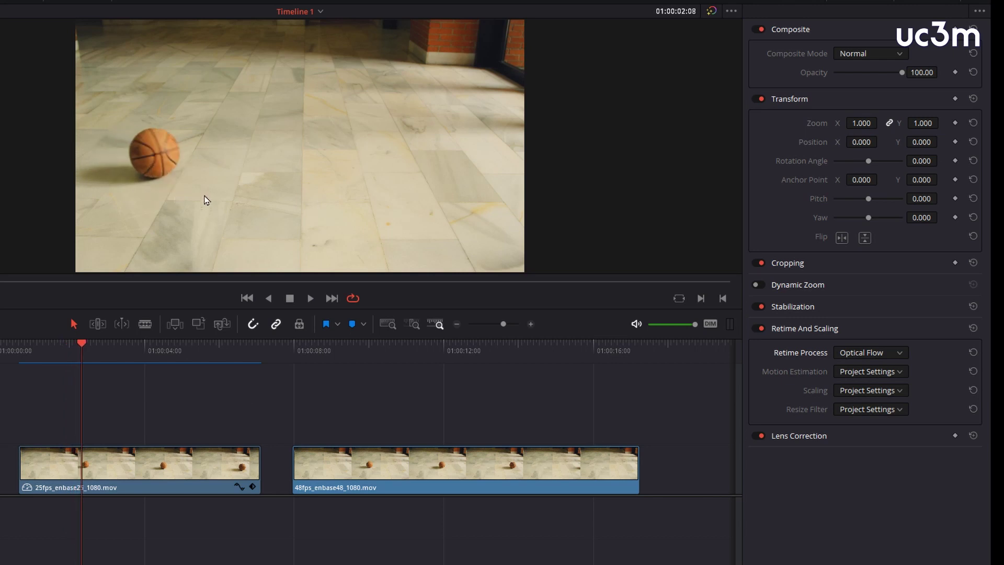
key("Right")
key("Right")
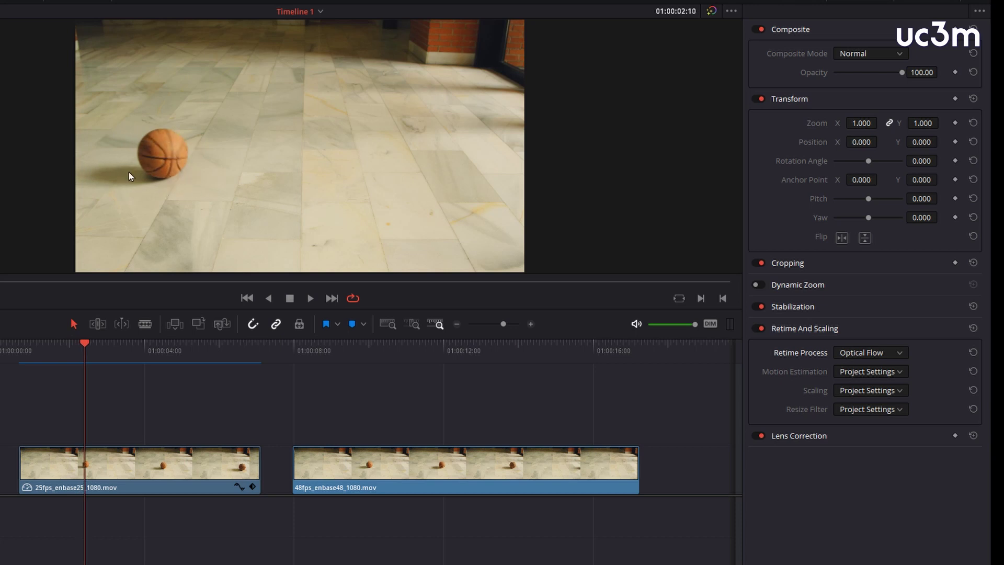
key("Right")
key("Right")
key("Right")
key("Right")
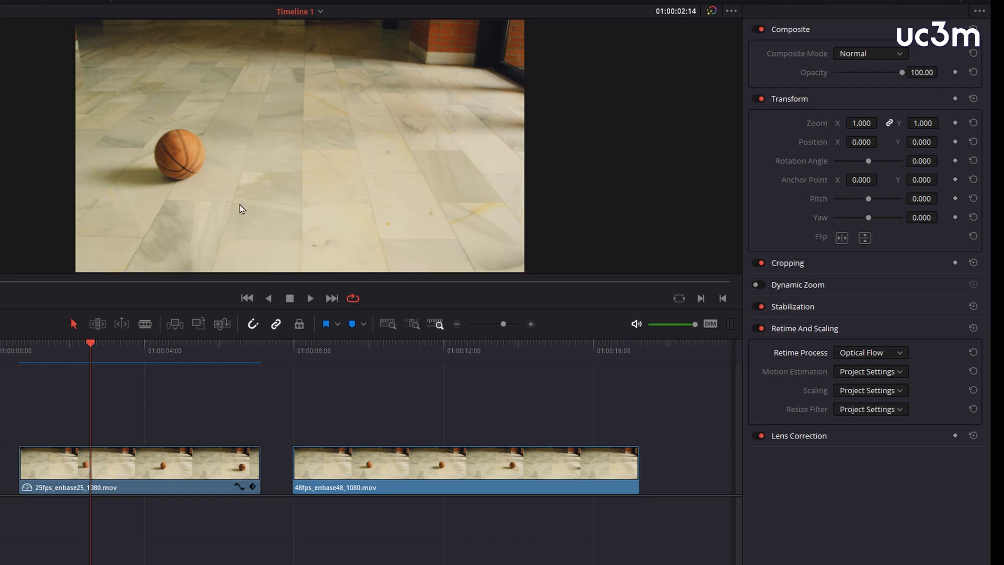
Keep stepping frame by frame to inspect the ball's Optical Flow motion.
scroll(243, 206, "up", 2)
scroll(244, 206, "up", 2)
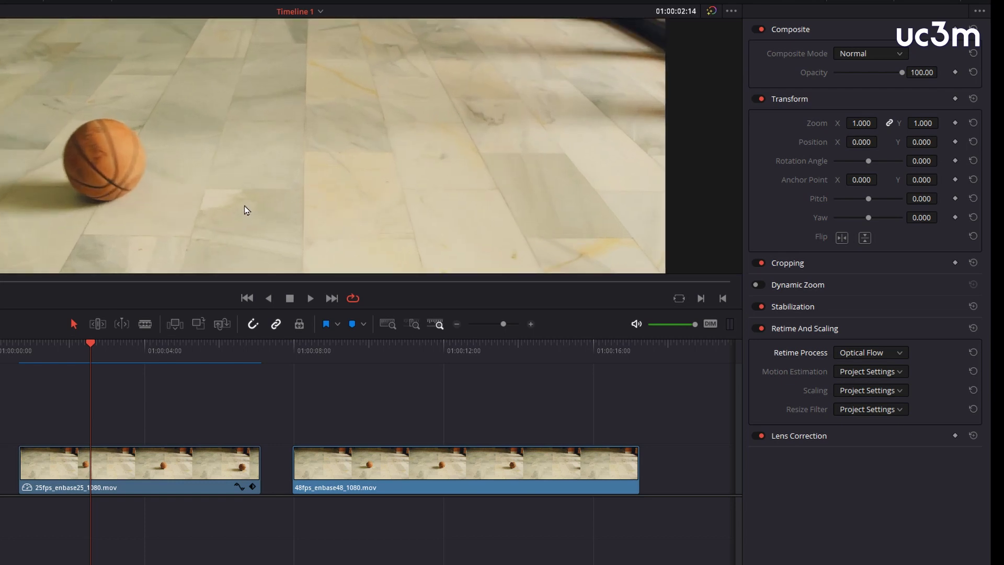
scroll(244, 205, "up", 2)
key("Right")
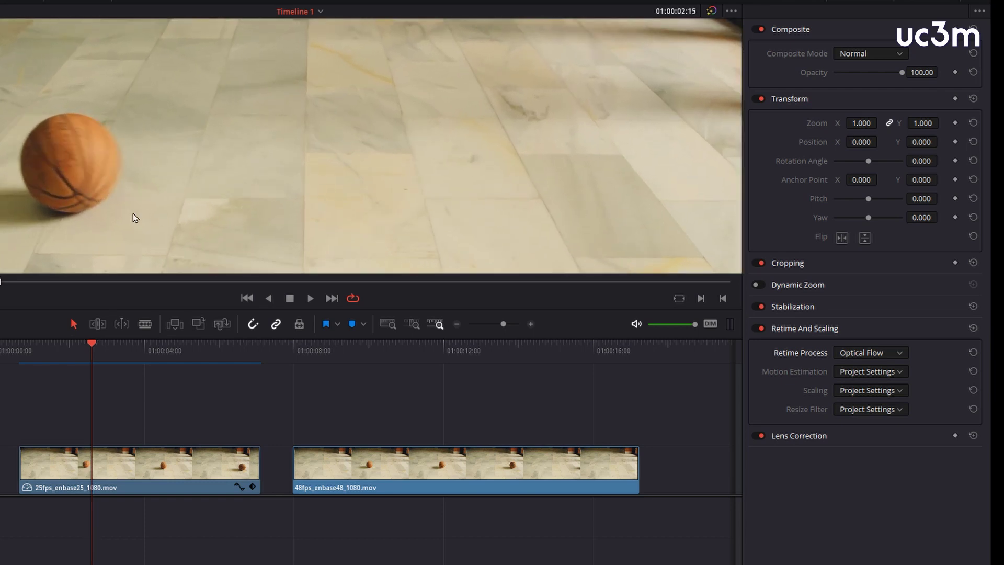
key("Right")
key("Right")
key("Right")
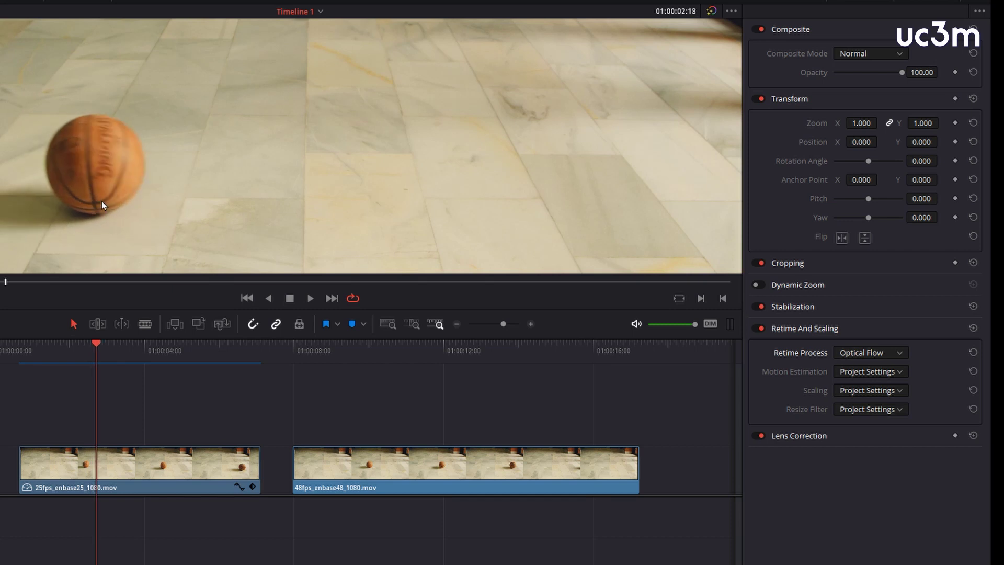
key("Right")
key("Right")
key("Right")
key("Right")
key("Right")
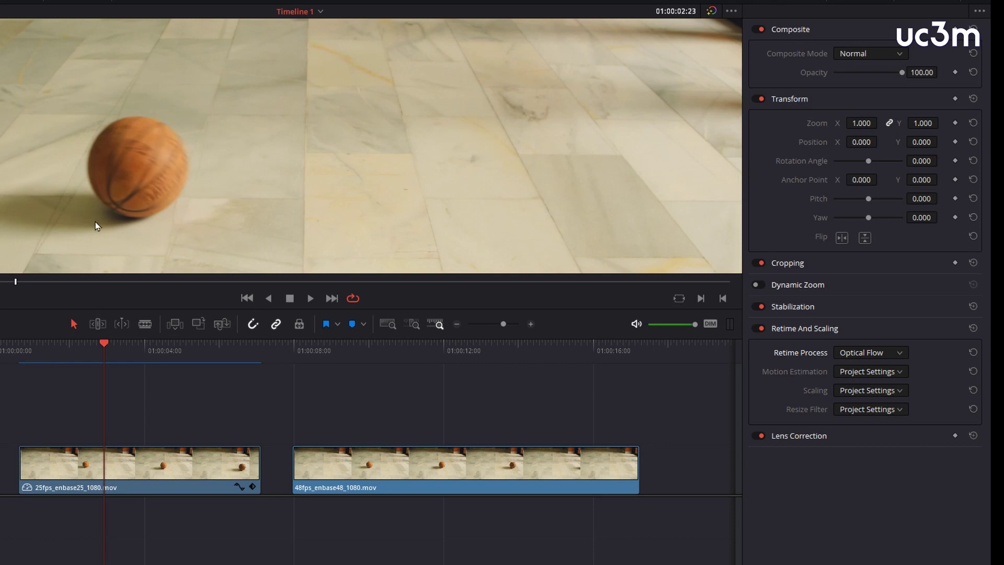
key("Right")
key("Right")
key("Right")
key("Right")
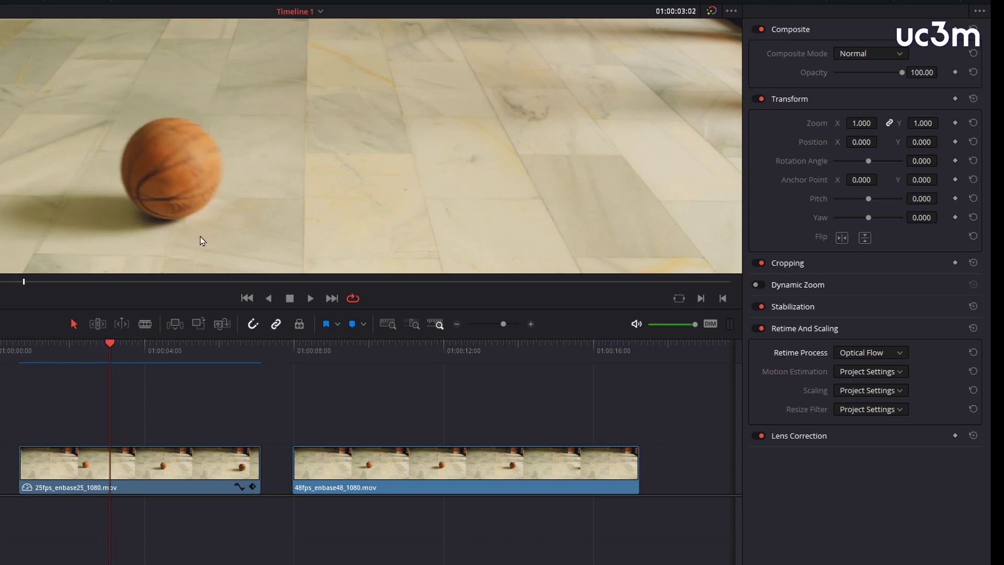
key("Right")
key("Right")
key("Right")
key("Right")
key("Right")
key("Right")
key("Right")
key("Right")
key("Right")
key("Right")
key("Right")
key("Right")
key("Right")
key("Right")
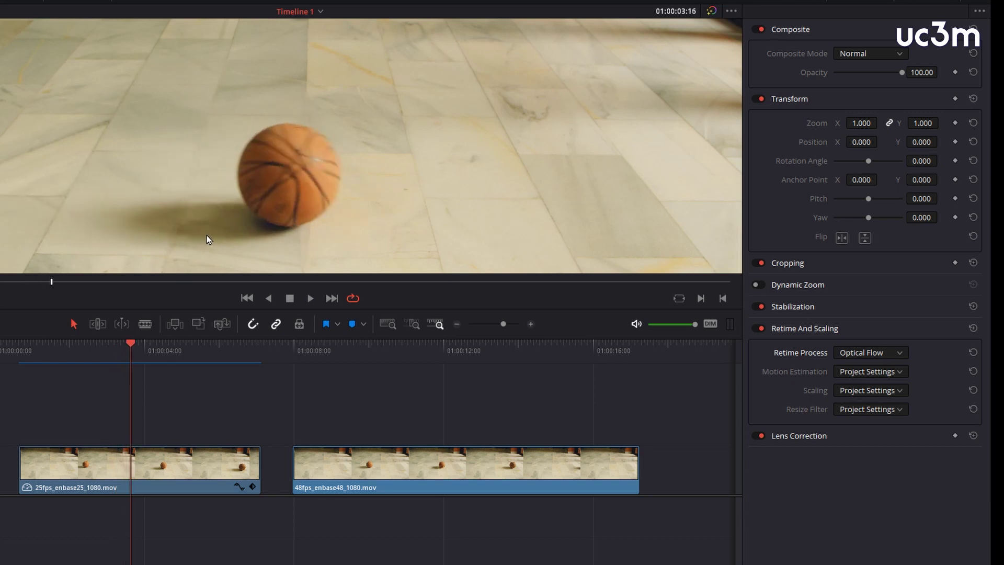
key("Right")
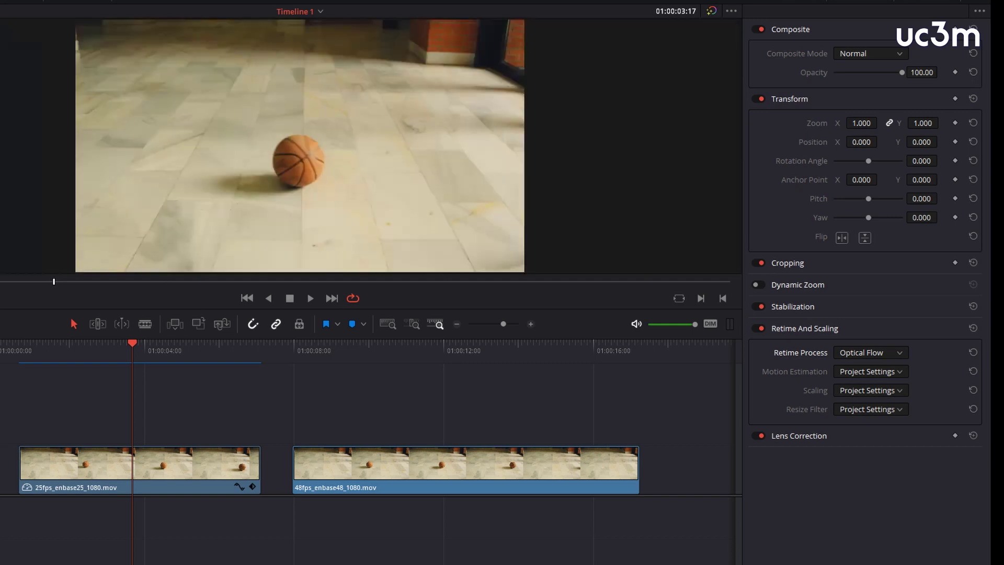
Play the Optical Flow slow-motion roll from where the ball starts moving.
left_click_drag(127, 342, 83, 348)
left_click(45, 351)
key("space")
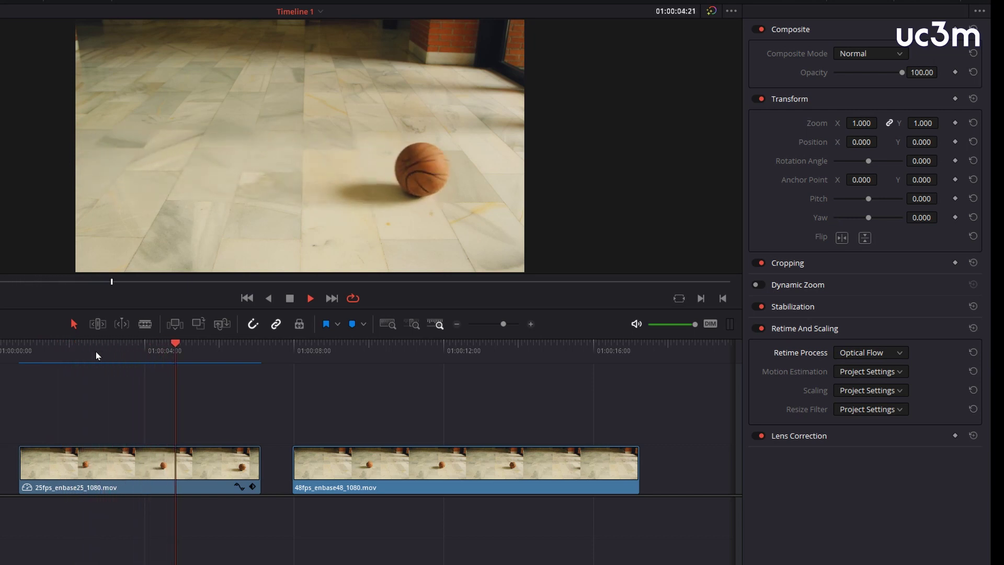
key("space")
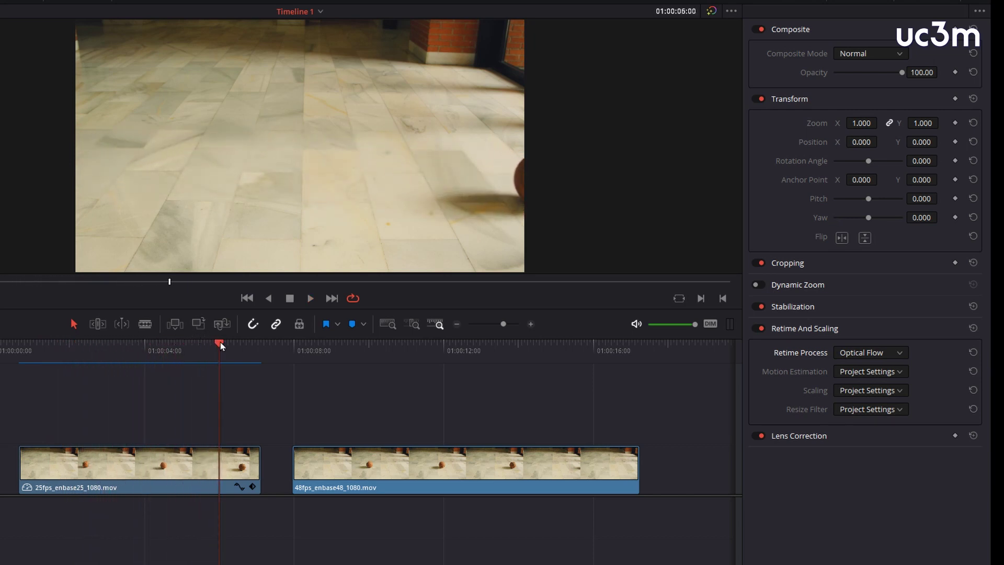
left_click_drag(221, 345, 74, 346)
key("space")
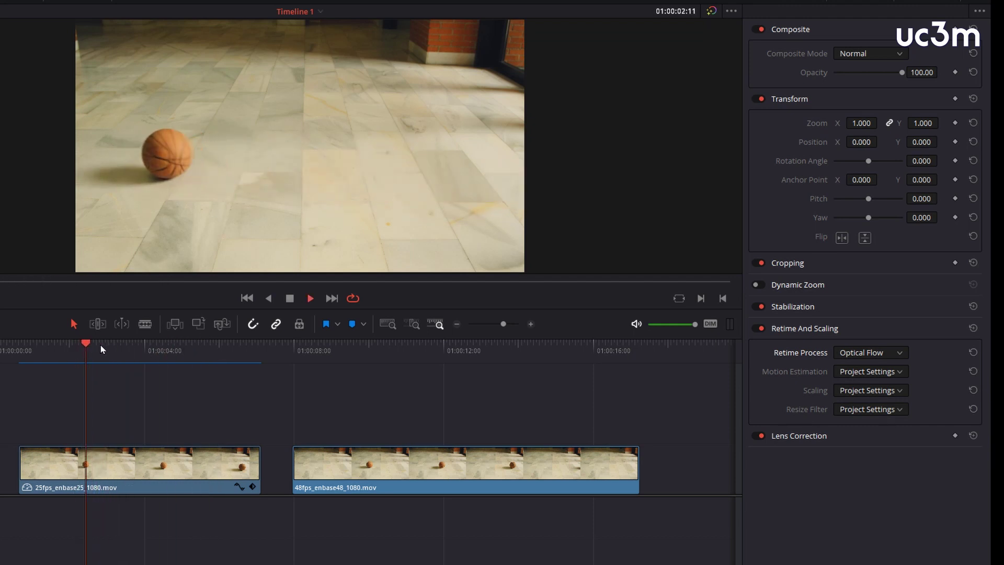
key("space")
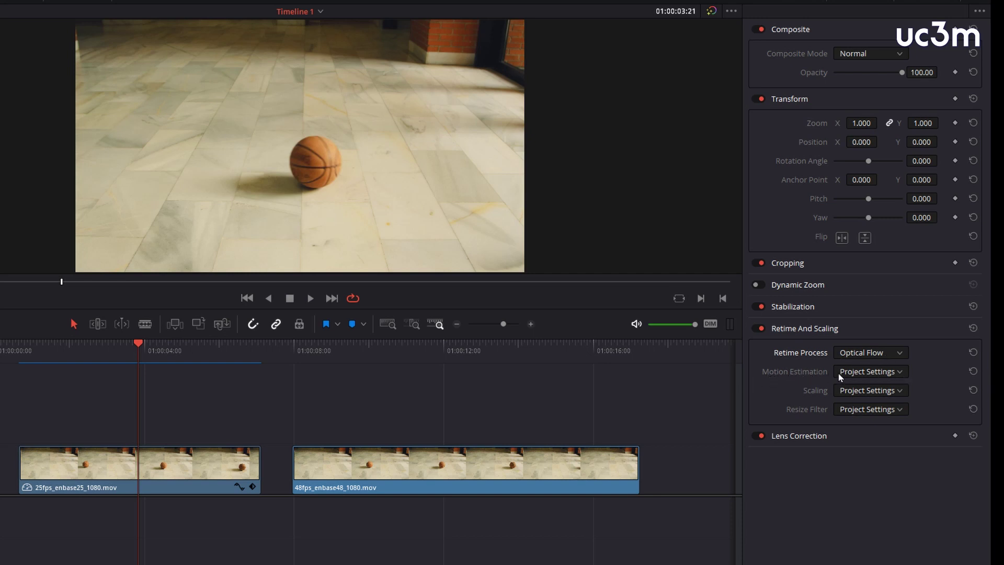
Set Motion Estimation to Enhanced Better and play the clip from the start to preview it.
left_click(895, 372)
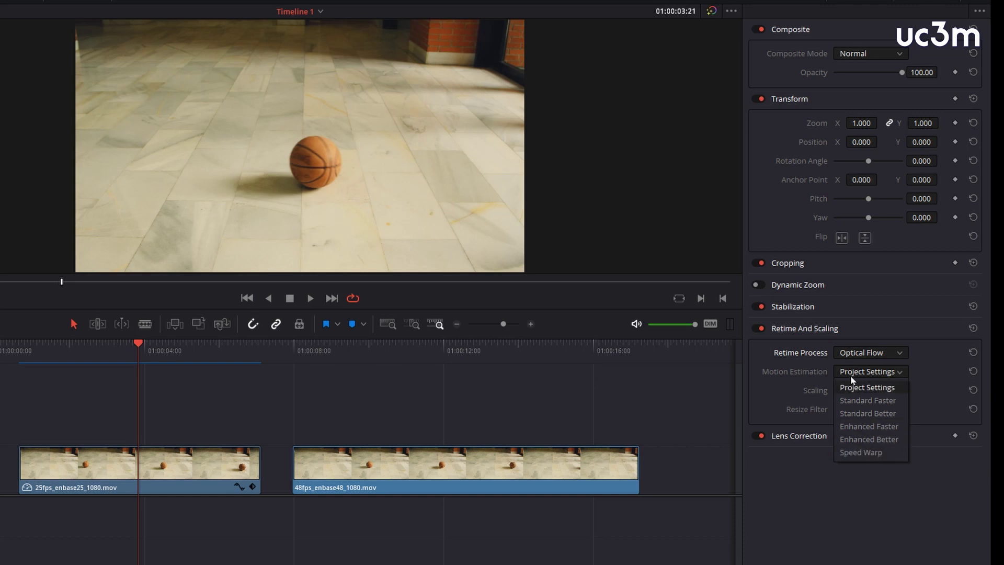
left_click(858, 442)
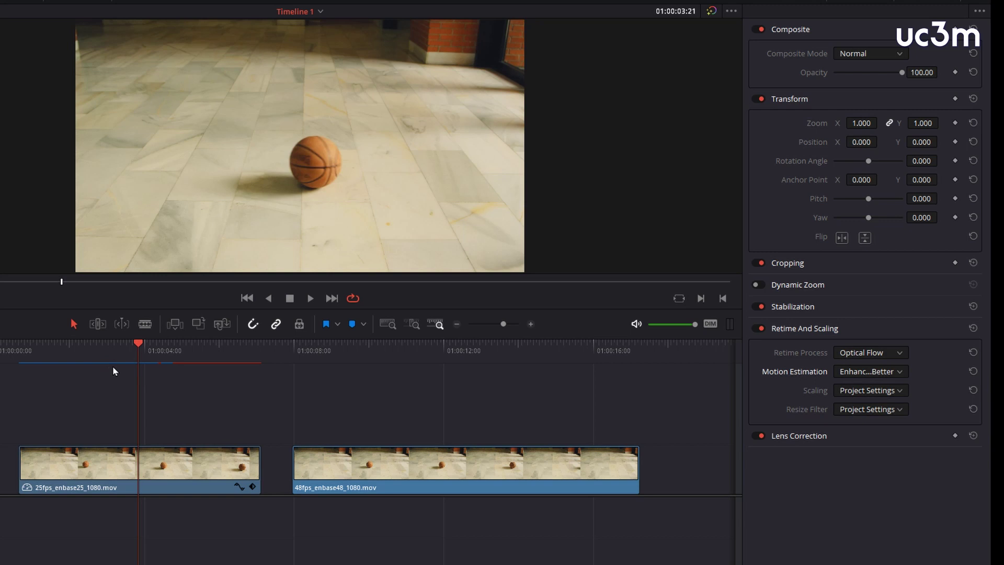
key("Home")
key("space")
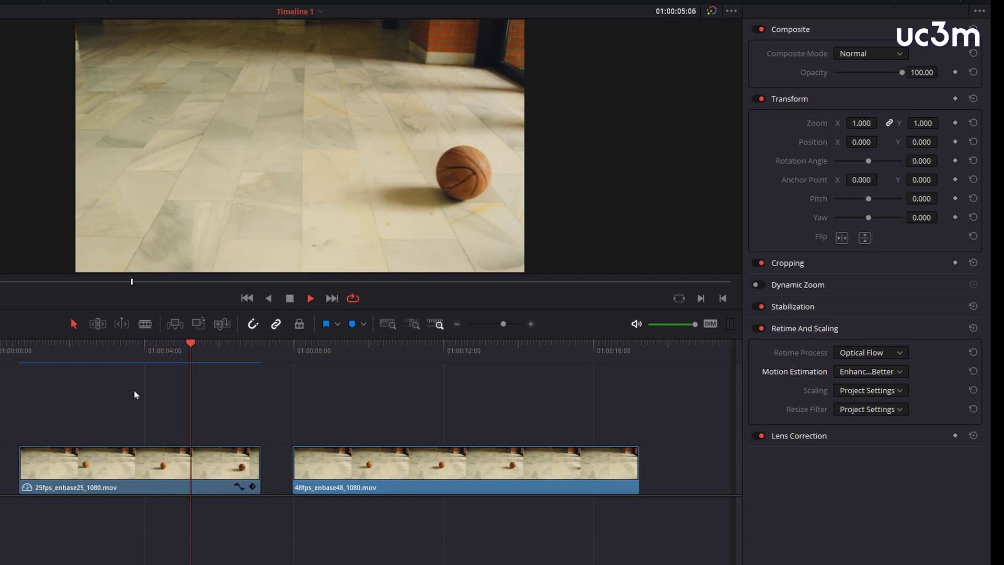
key("space")
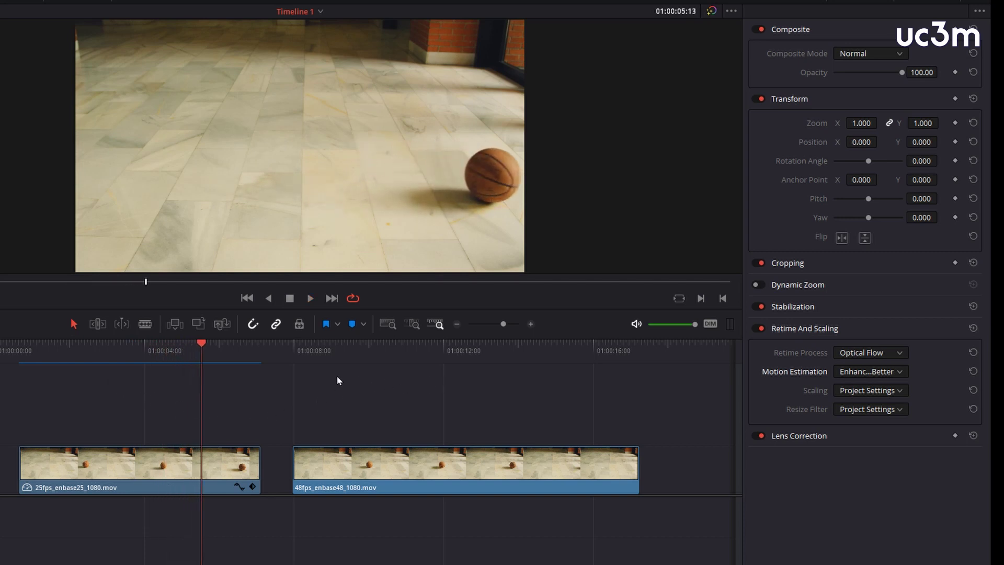
Play the 48fps basketball clip at normal speed from the playhead, then stop.
left_click(312, 355)
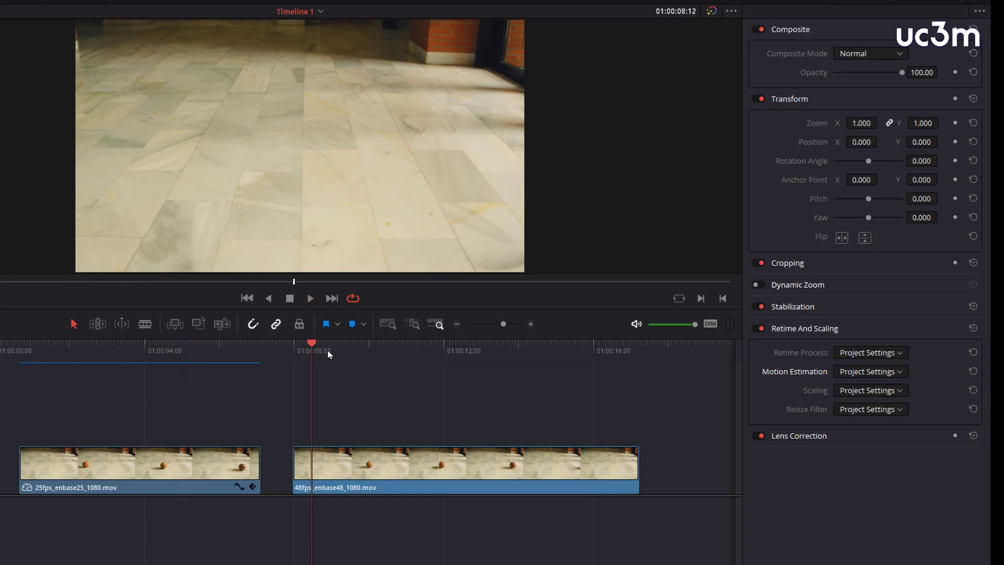
key("space")
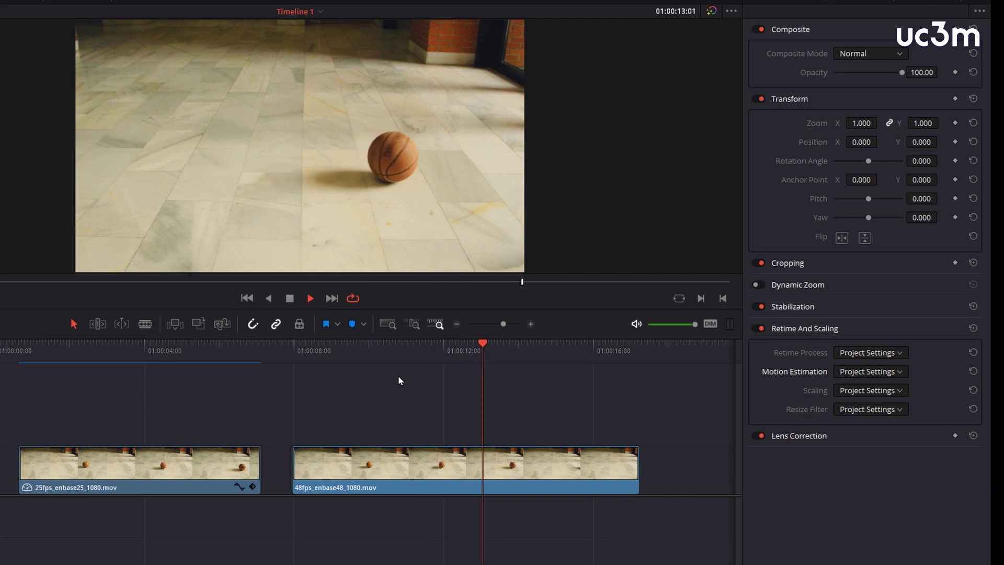
key("space")
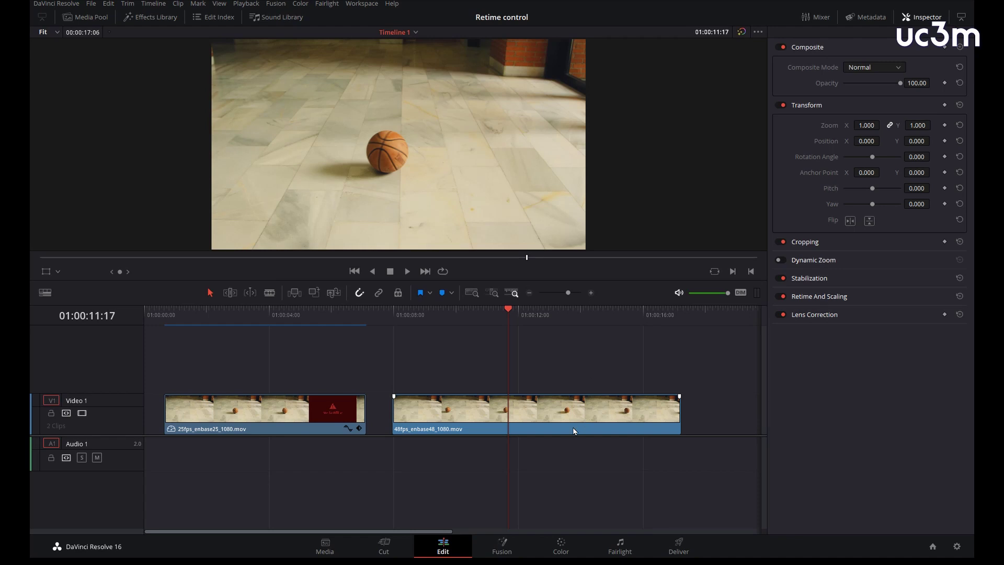
Turn on Retime Controls for the 48fps clip, revealing its 100% speed.
right_click(574, 431)
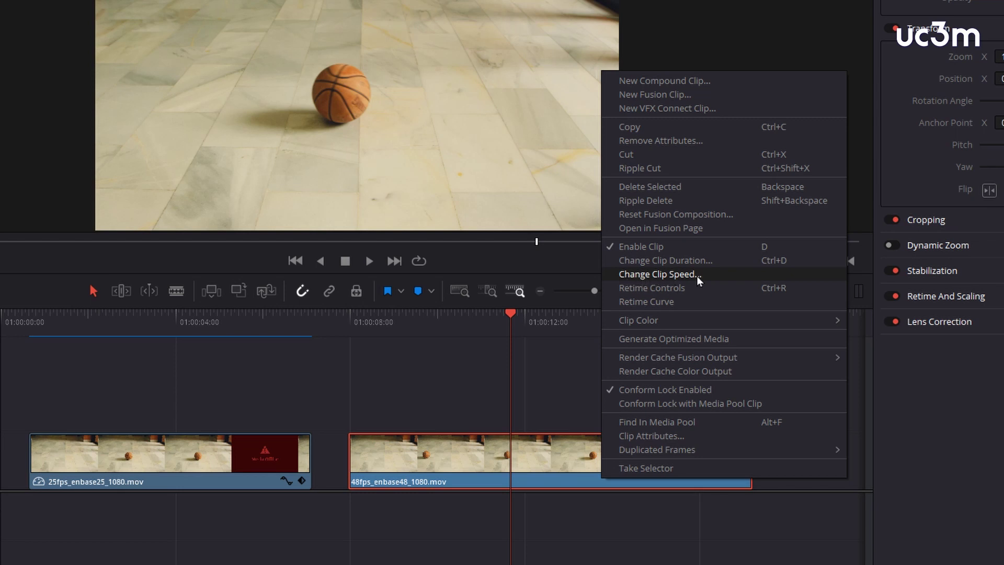
left_click(661, 288)
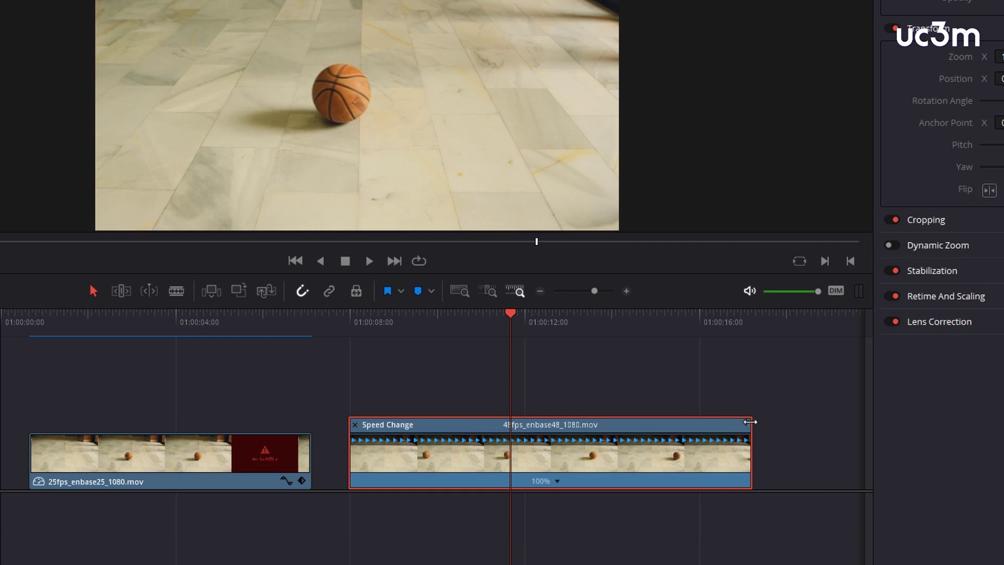
Drag the 48fps clip's retime edge back and forth until its speed settles at 157%.
left_click_drag(749, 422, 675, 420)
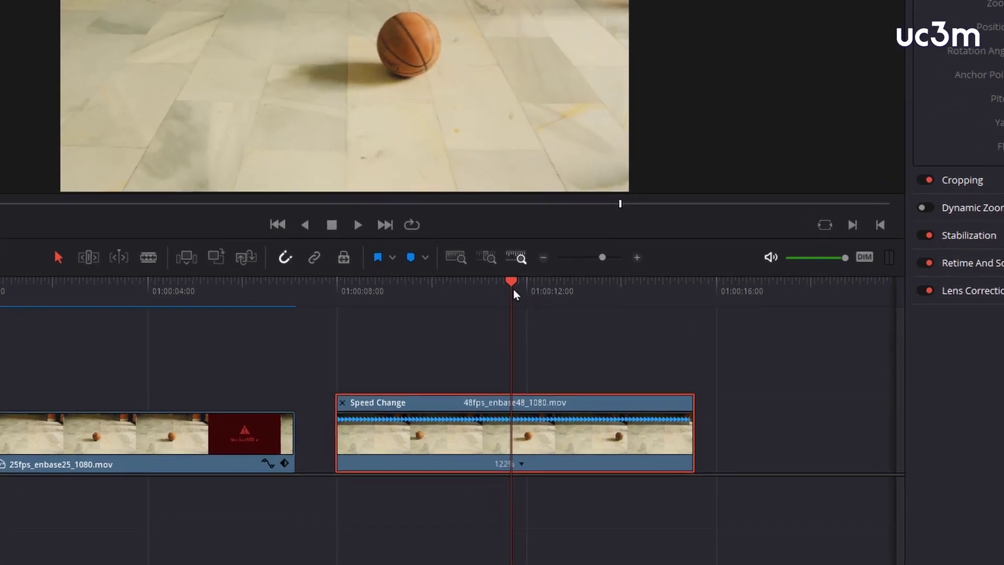
left_click(478, 267)
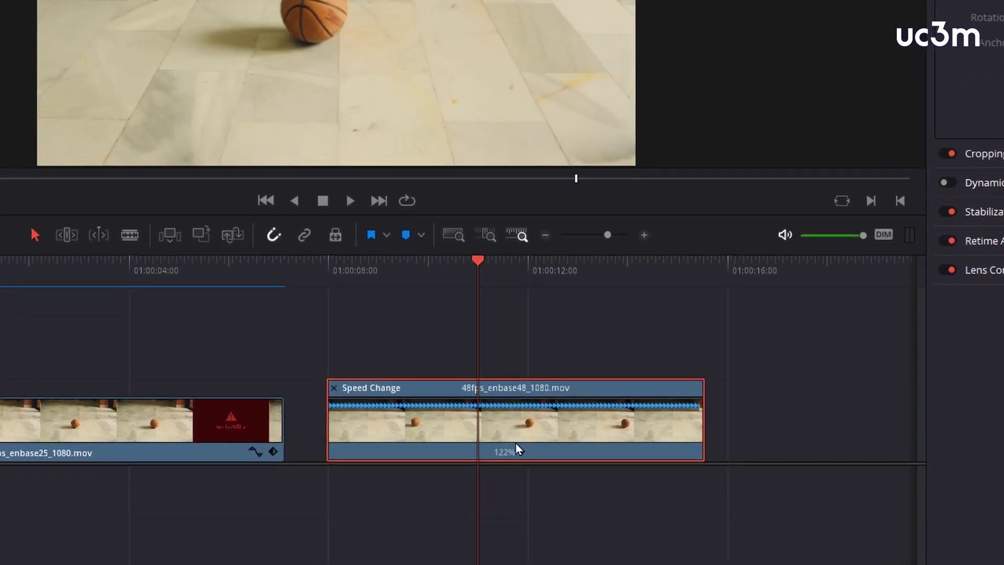
left_click_drag(699, 393, 475, 393)
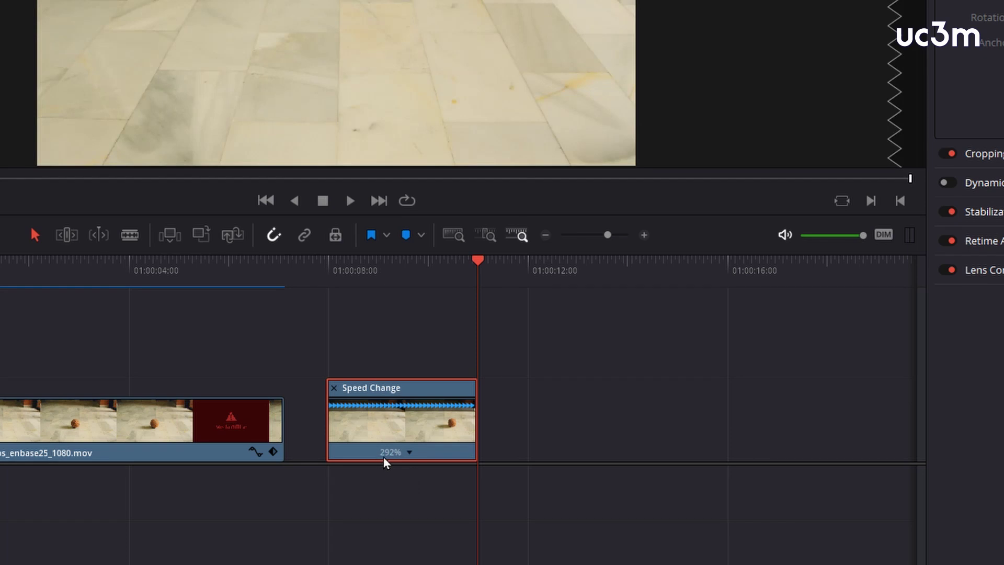
left_click_drag(474, 392, 825, 396)
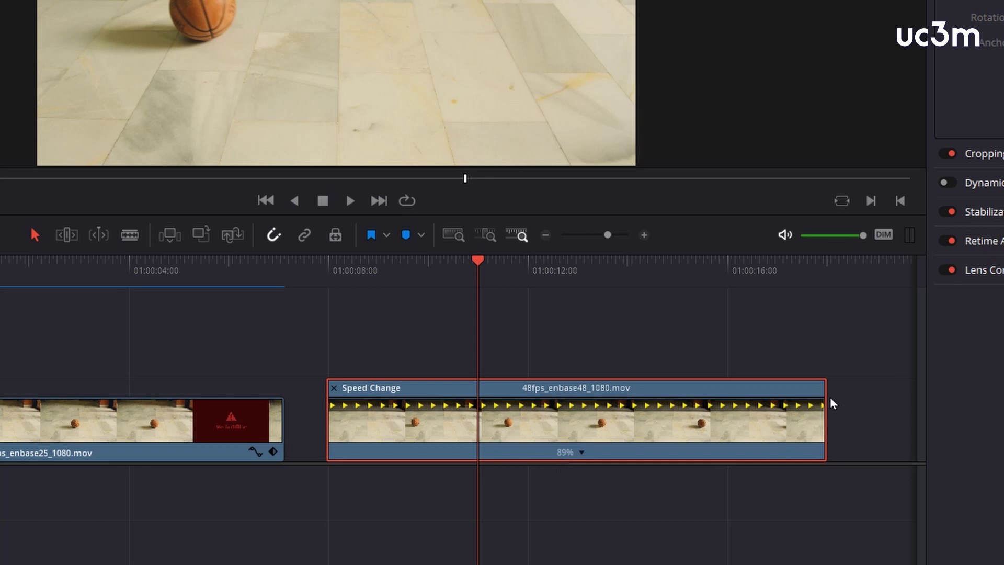
mouse_move(825, 391)
left_mouse_down()
mouse_move(865, 390)
mouse_move(610, 398)
left_mouse_up()
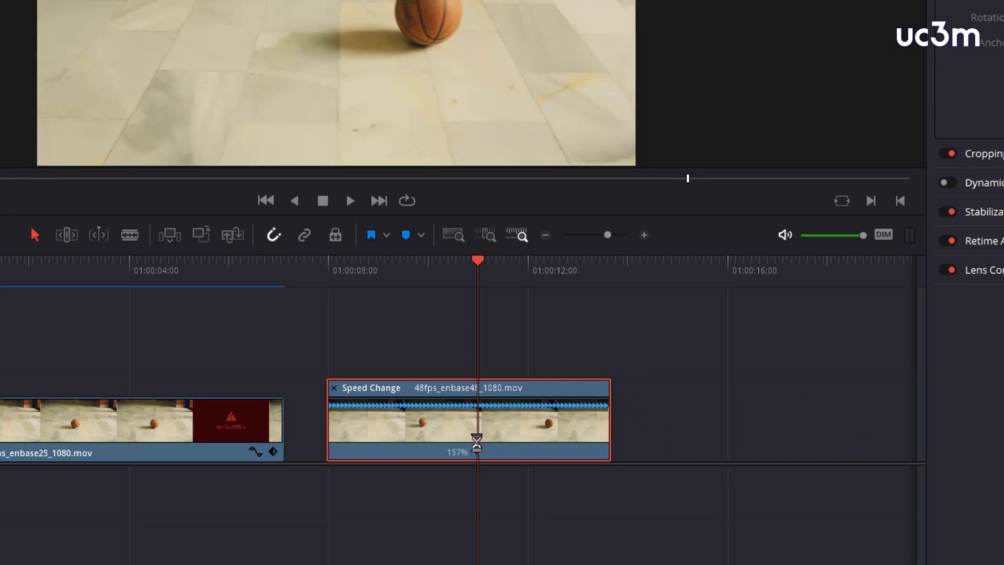
left_click(732, 394)
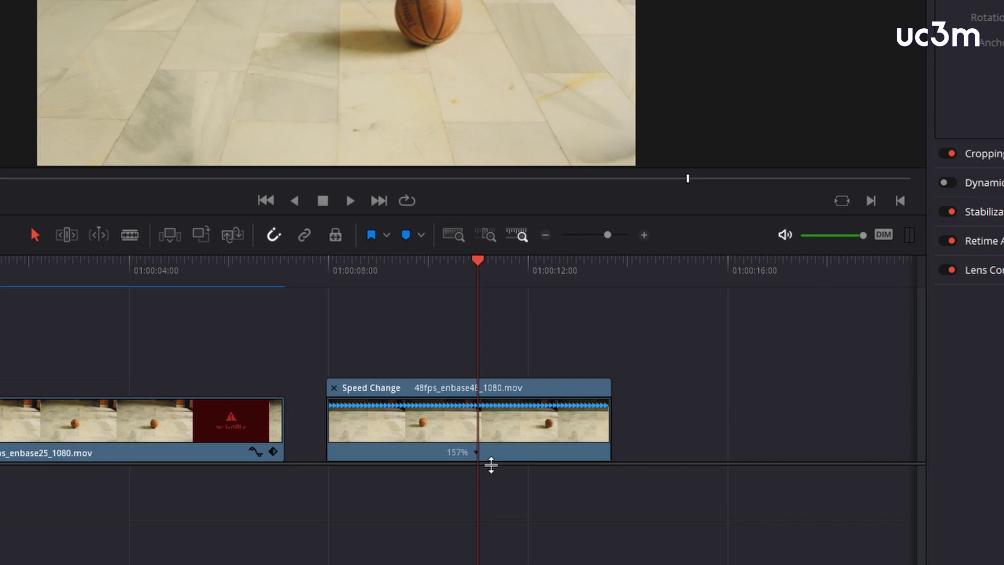
left_click_drag(480, 268, 403, 275)
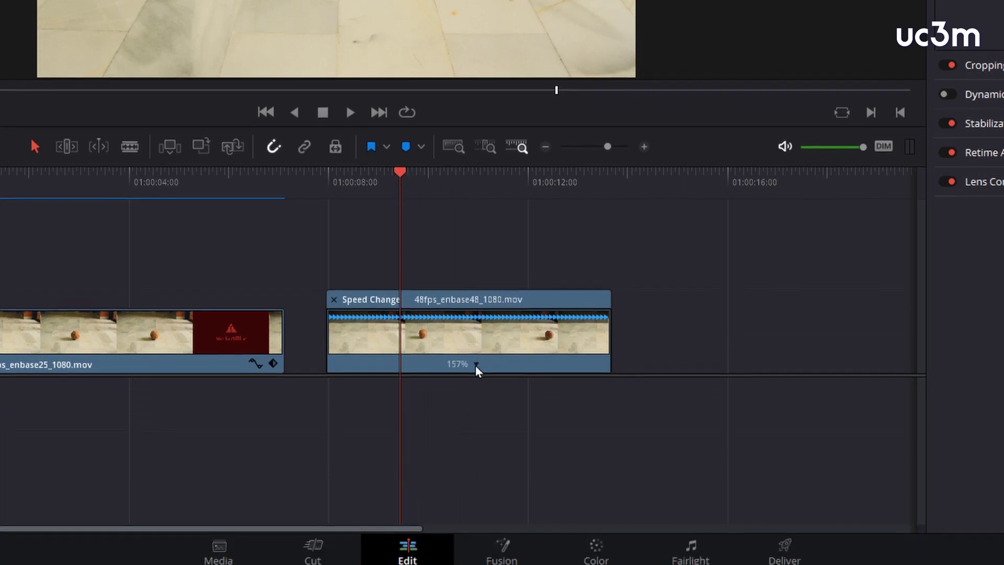
Reset the 48fps clip from 157% back to 100% speed at its original length.
left_click(476, 356)
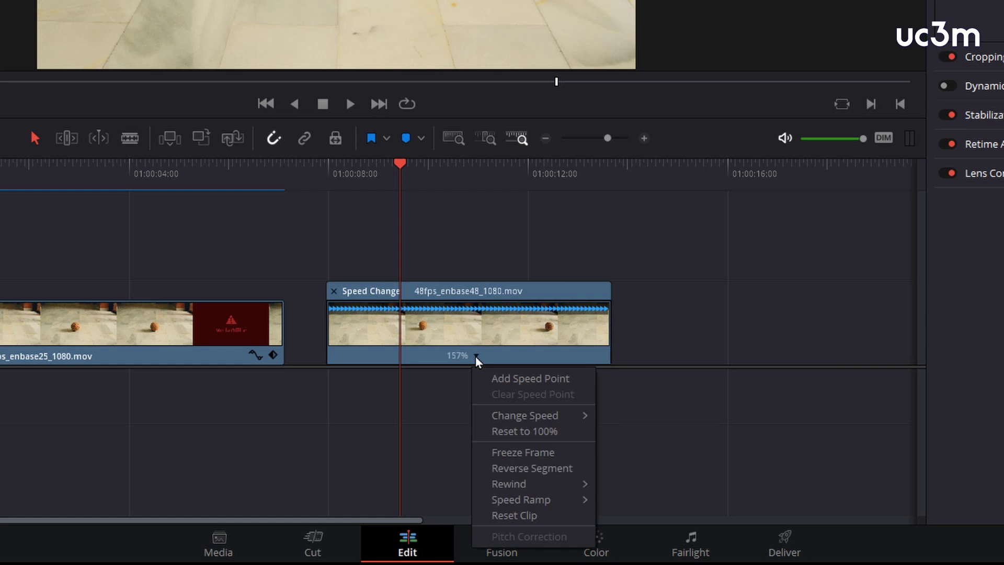
left_click(512, 432)
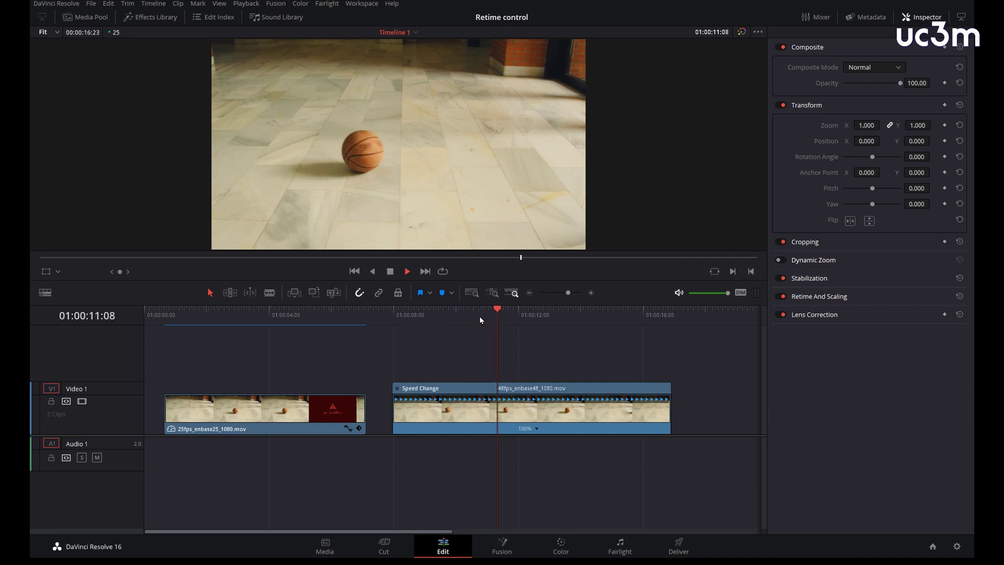
key("space")
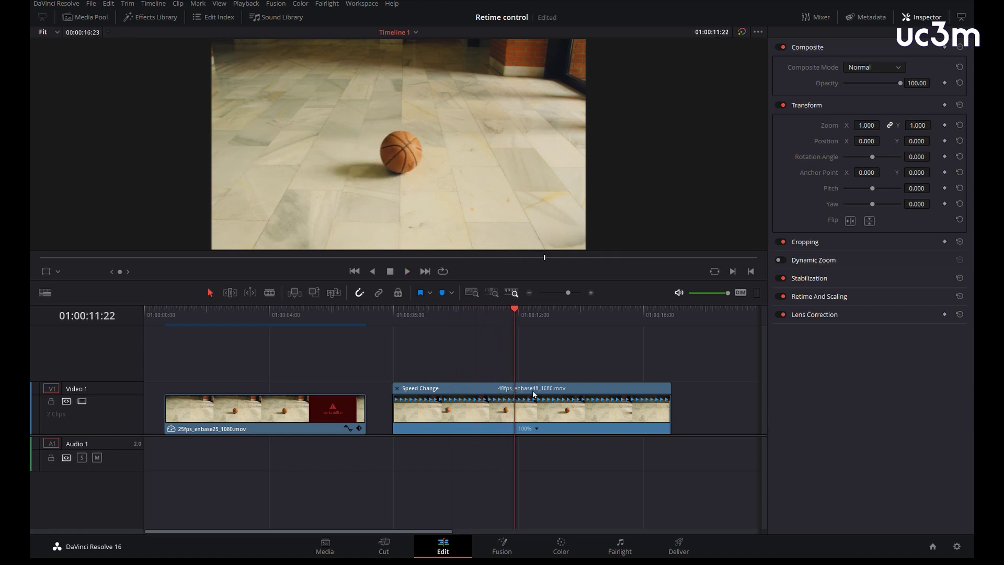
left_click(536, 430)
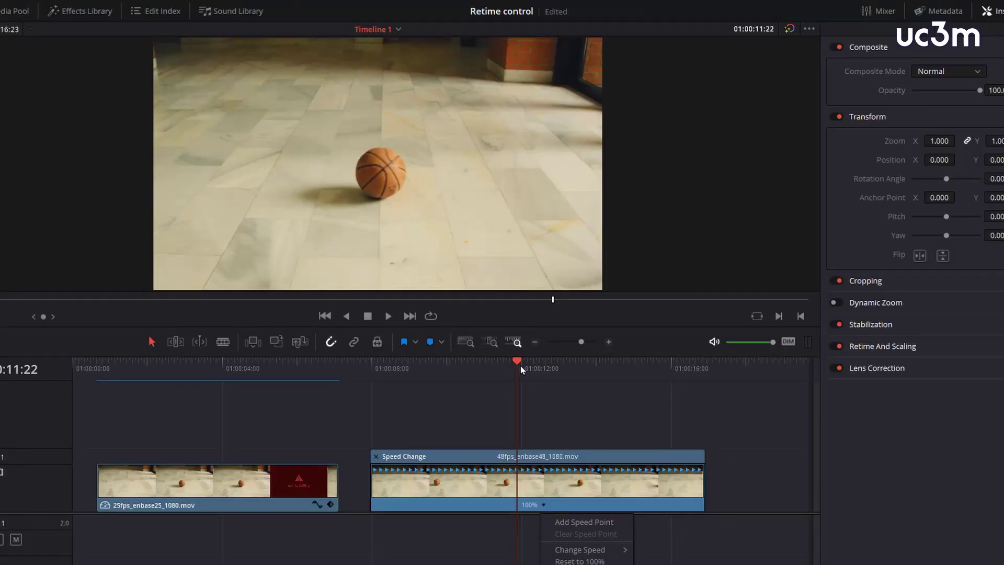
Add speed points at two playhead positions, dividing the 48fps clip into three 100% sections.
mouse_move(514, 363)
left_mouse_down()
mouse_move(540, 369)
mouse_move(468, 373)
left_mouse_up()
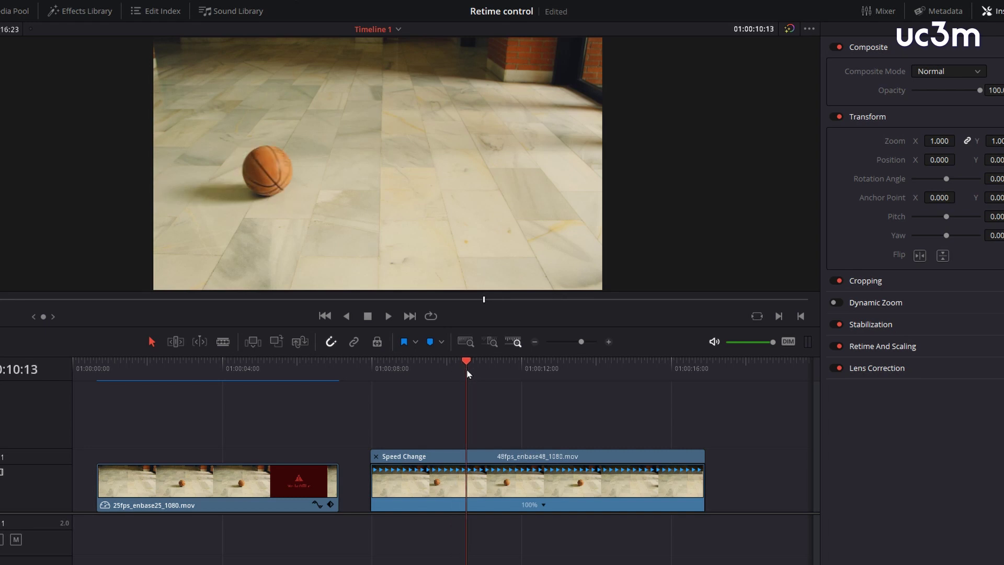
left_click(545, 508)
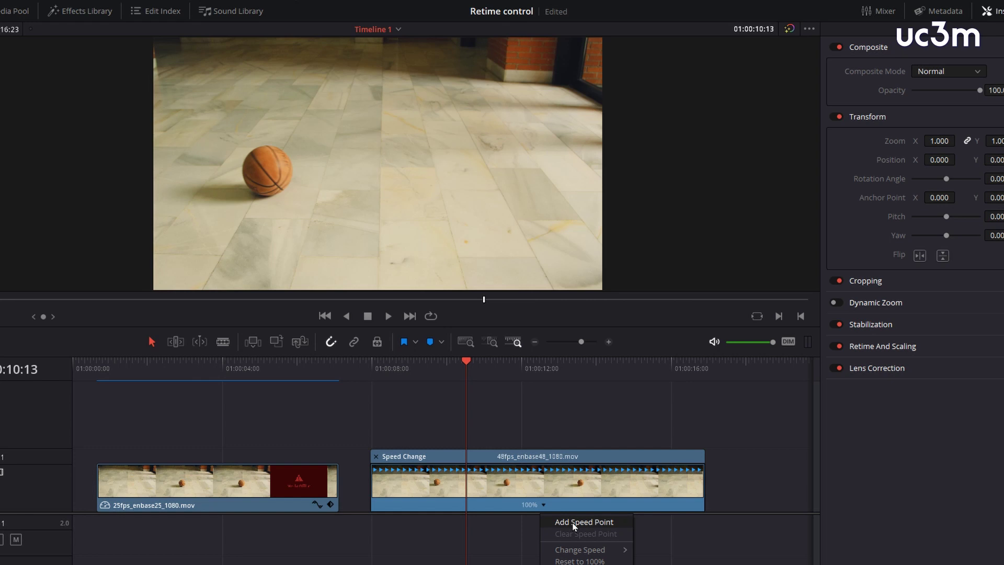
left_click(552, 520)
mouse_move(469, 367)
left_mouse_down()
mouse_move(588, 377)
mouse_move(560, 374)
left_mouse_up()
left_click(590, 504)
left_click(603, 521)
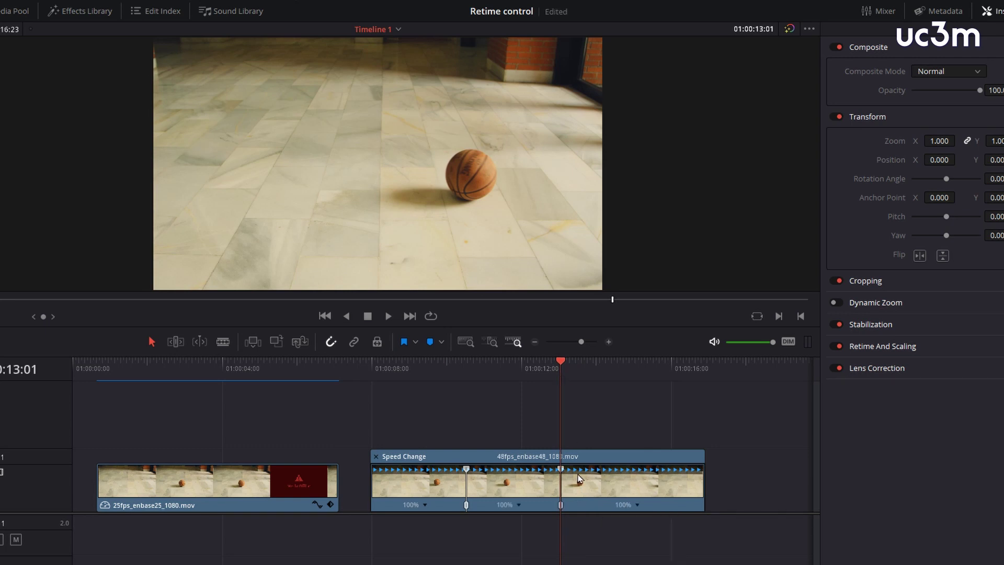
left_click_drag(560, 361, 434, 362)
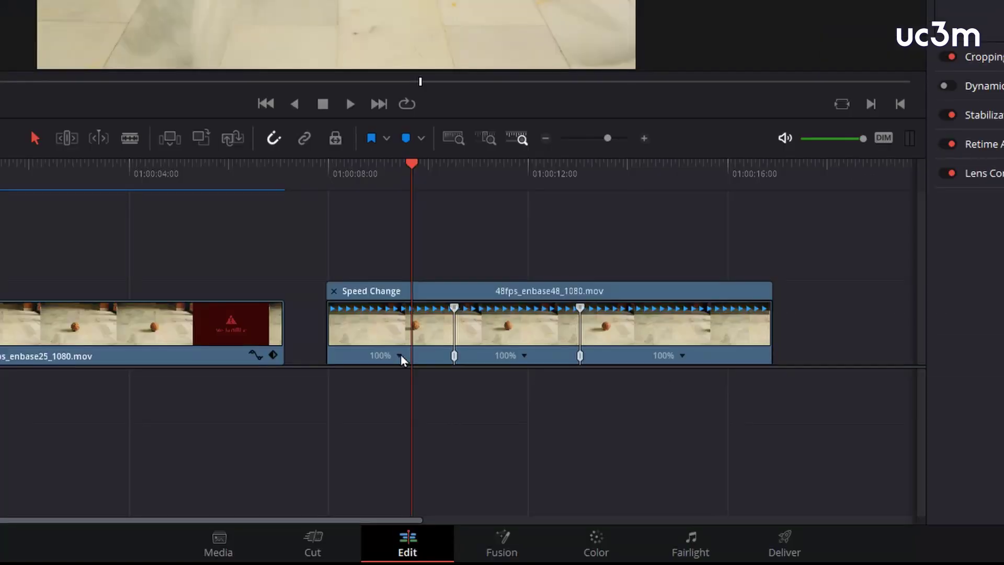
Change the first and last sections' speed to 400%, leaving the middle at 100%.
left_click(424, 505)
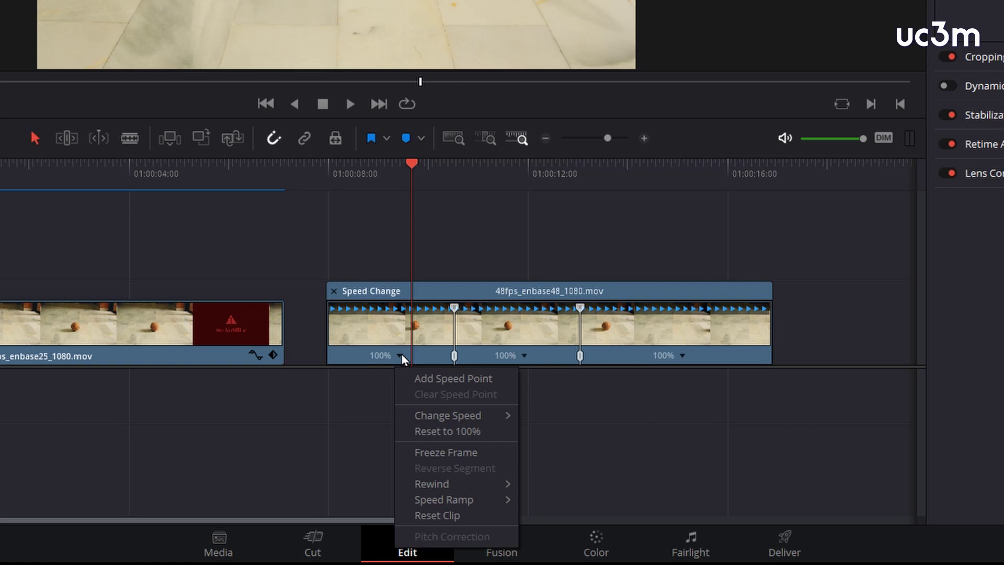
mouse_move(471, 419)
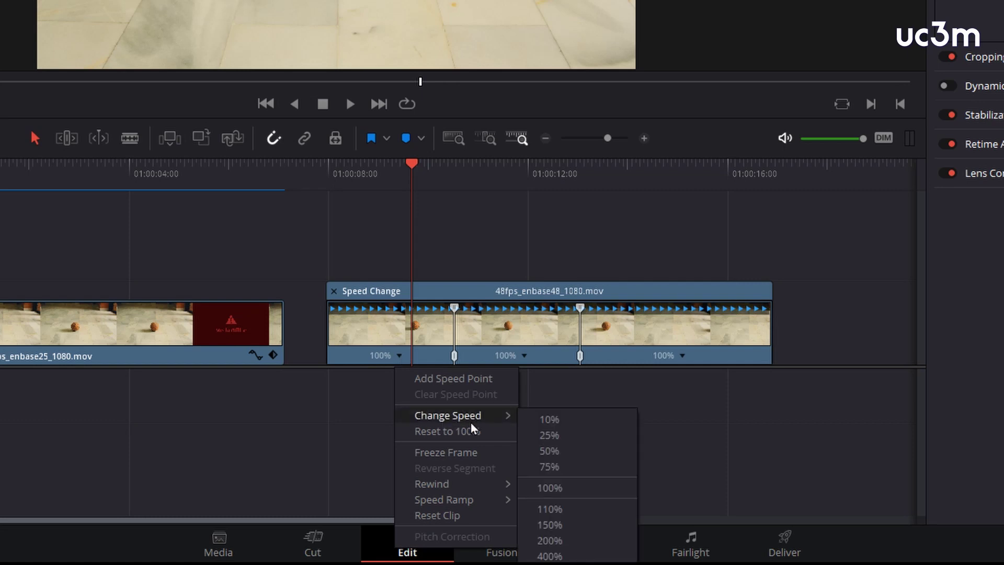
left_click(575, 556)
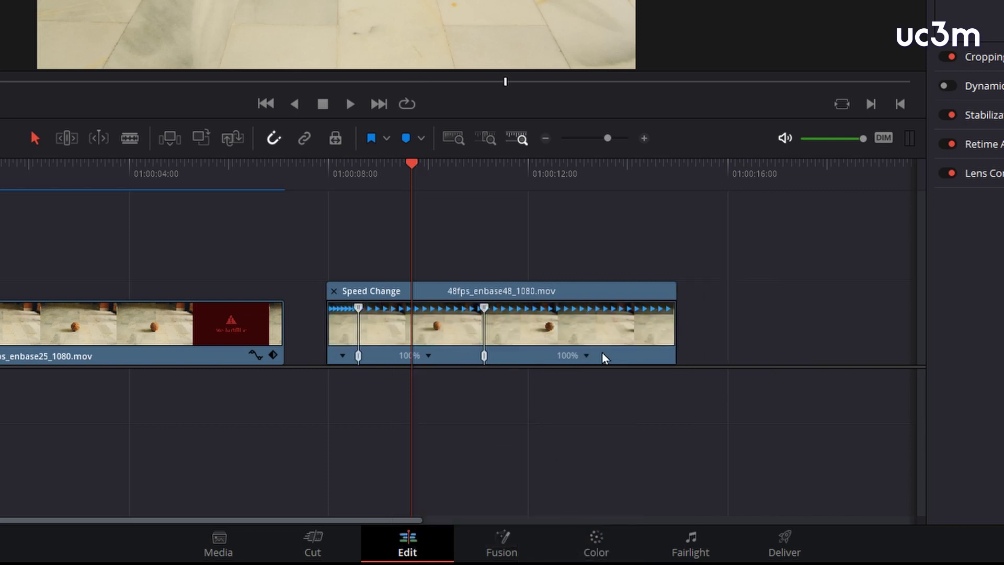
left_click(586, 356)
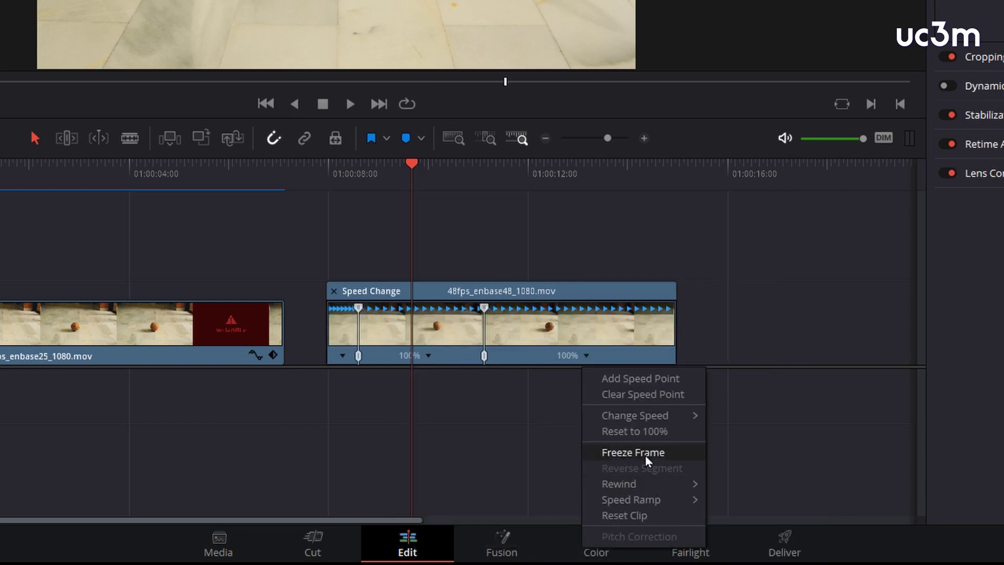
mouse_move(654, 424)
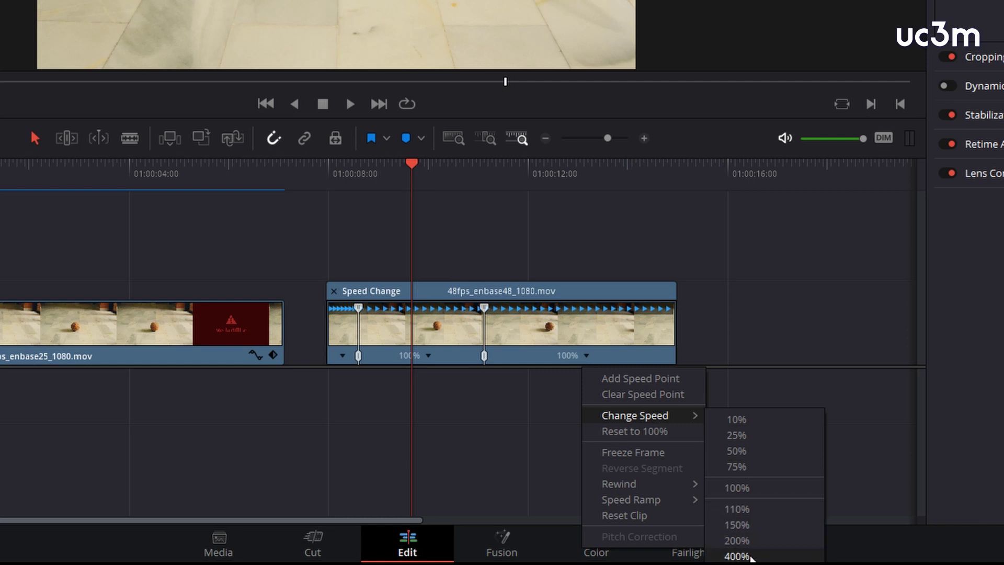
left_click(753, 556)
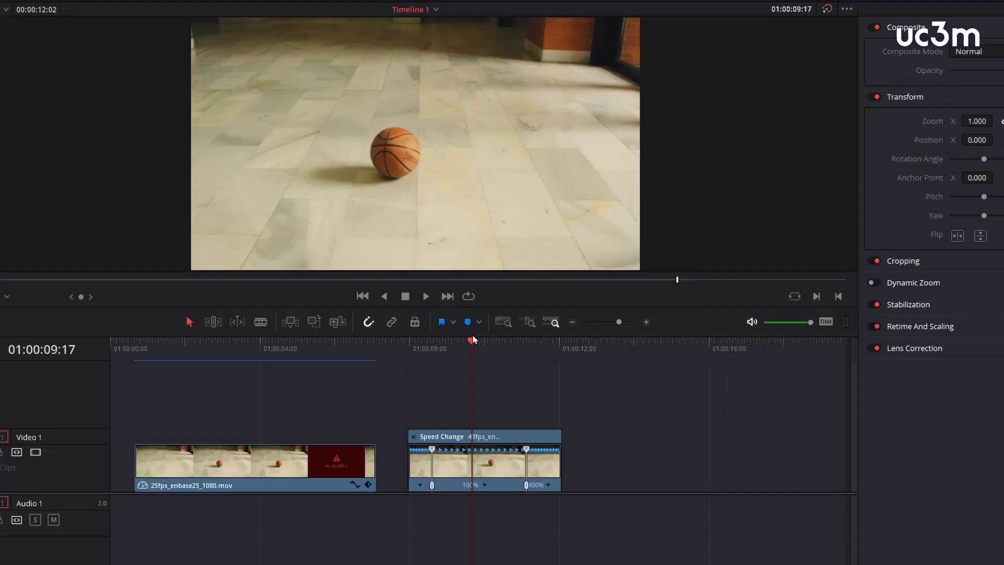
left_click_drag(471, 342, 418, 355)
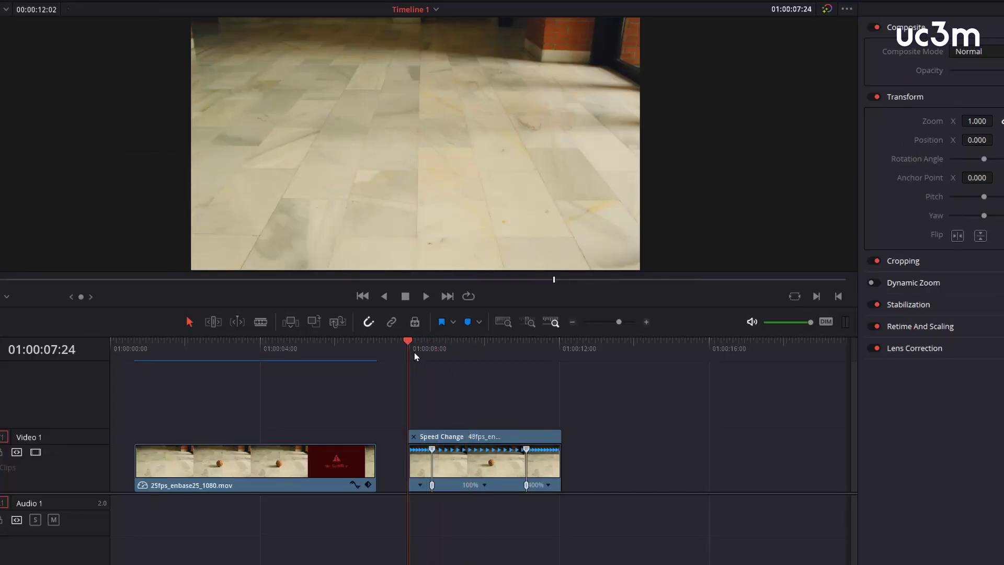
key("space")
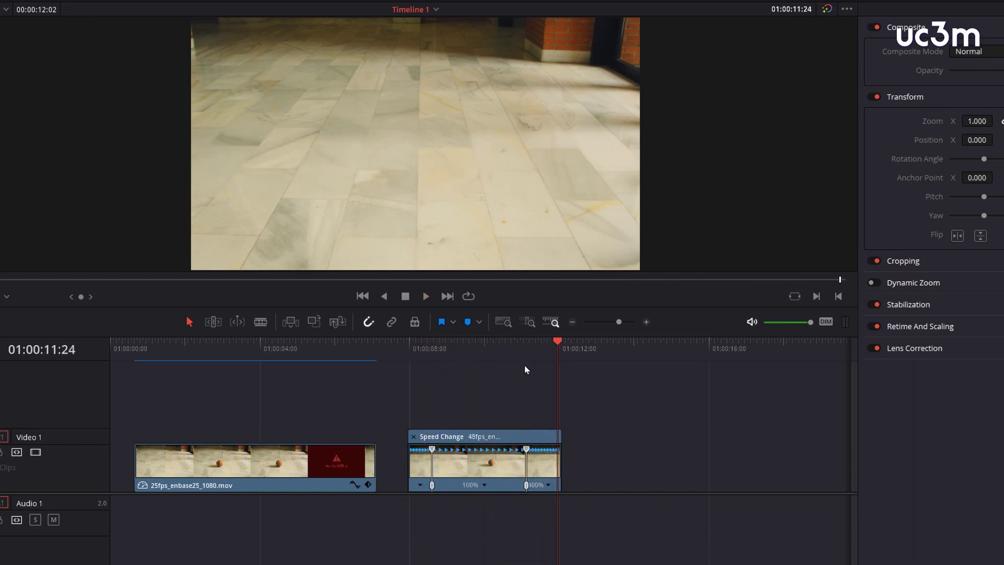
left_click_drag(557, 342, 476, 353)
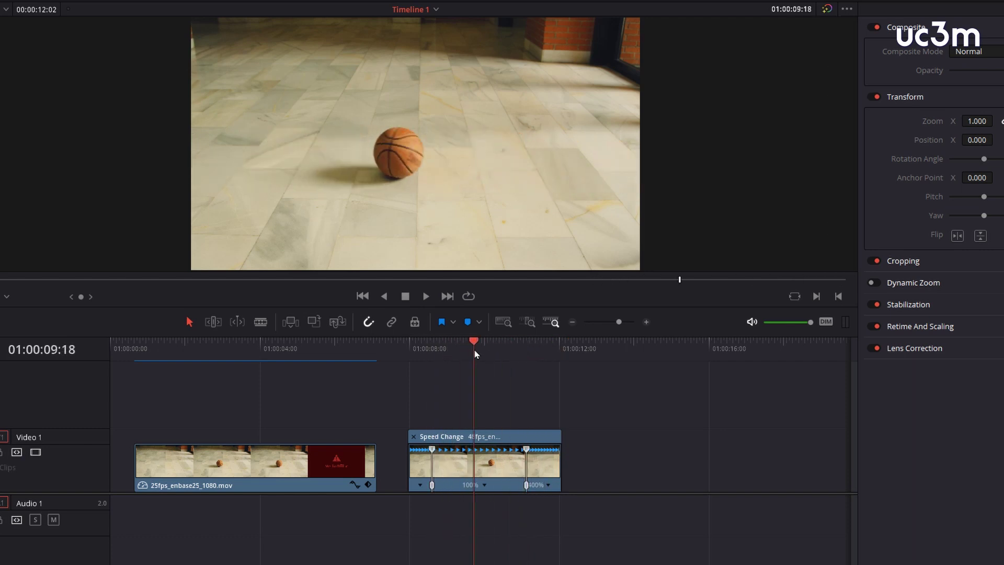
left_click(485, 486)
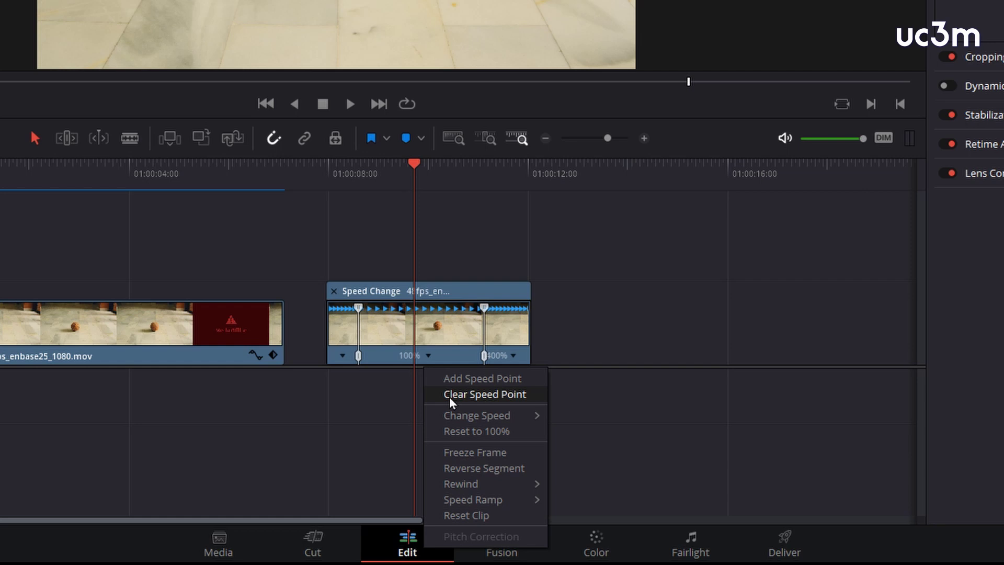
mouse_move(447, 422)
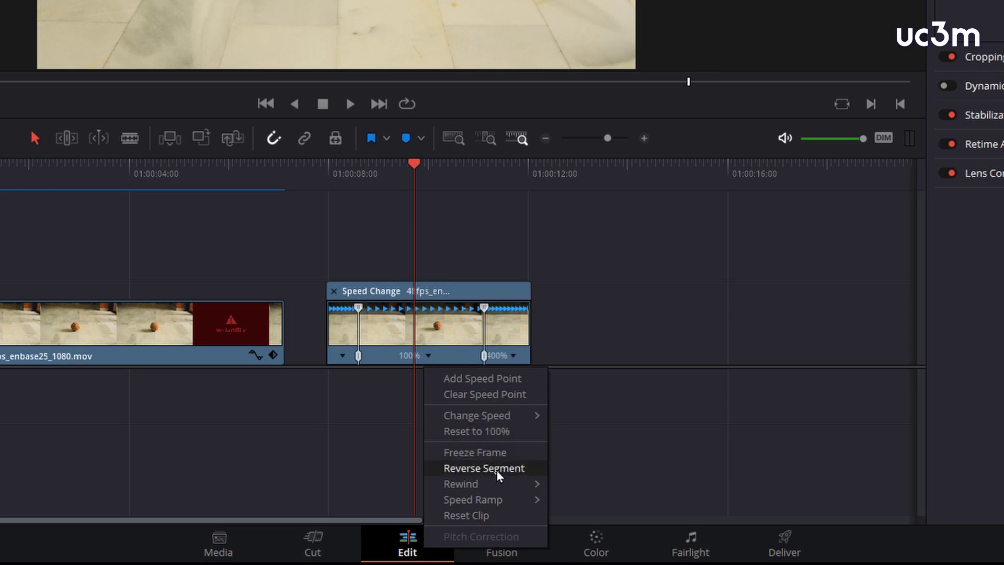
mouse_move(477, 481)
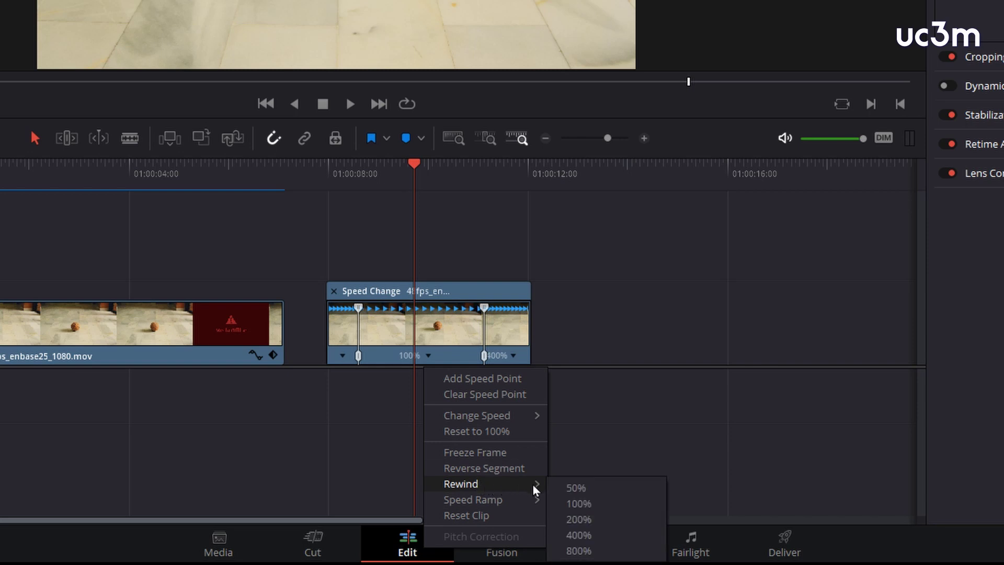
mouse_move(506, 498)
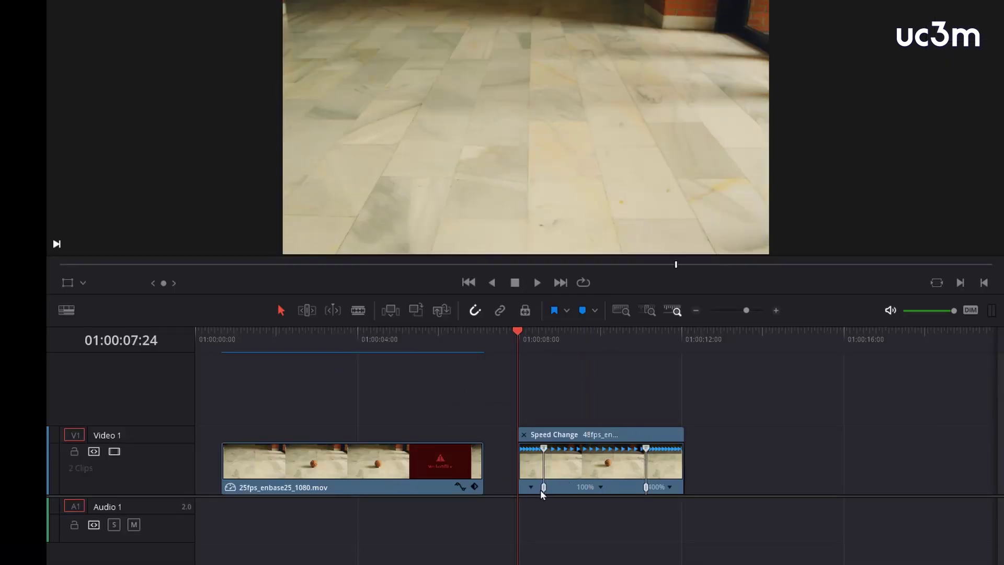
Drag the speed-point handles so the 100% section starts later and ends earlier.
left_click_drag(544, 487, 552, 487)
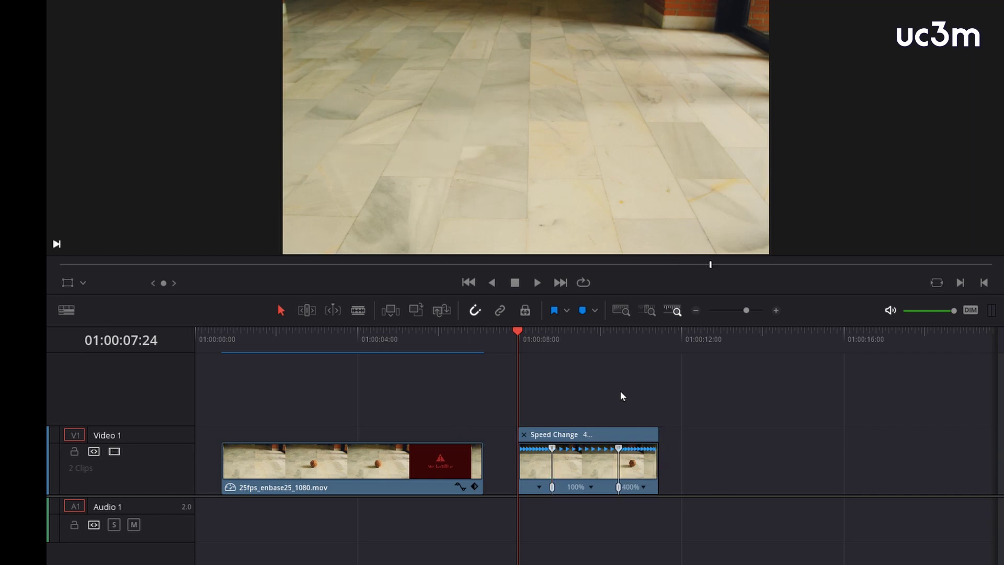
scroll(581, 419, "up", 3)
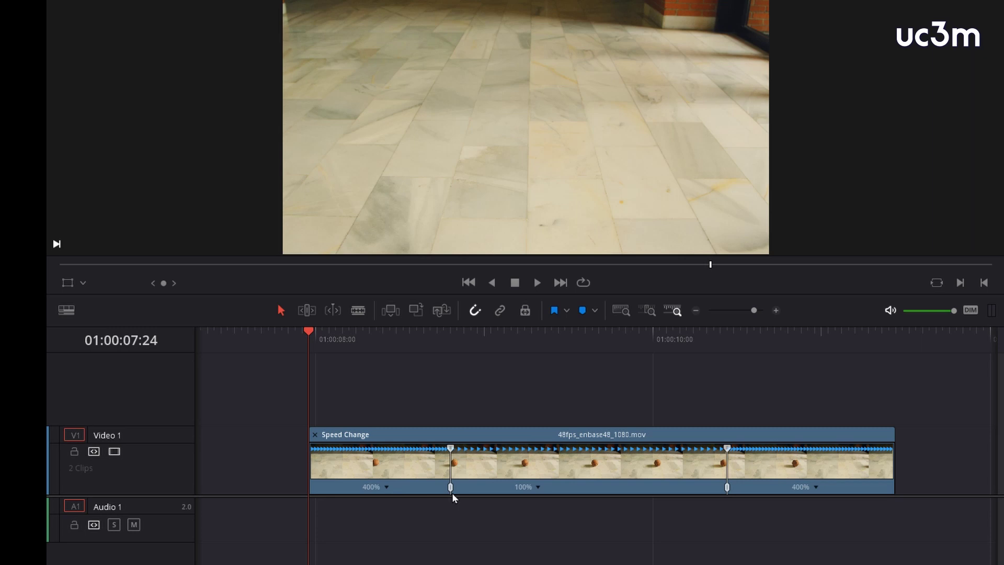
left_click_drag(451, 487, 464, 487)
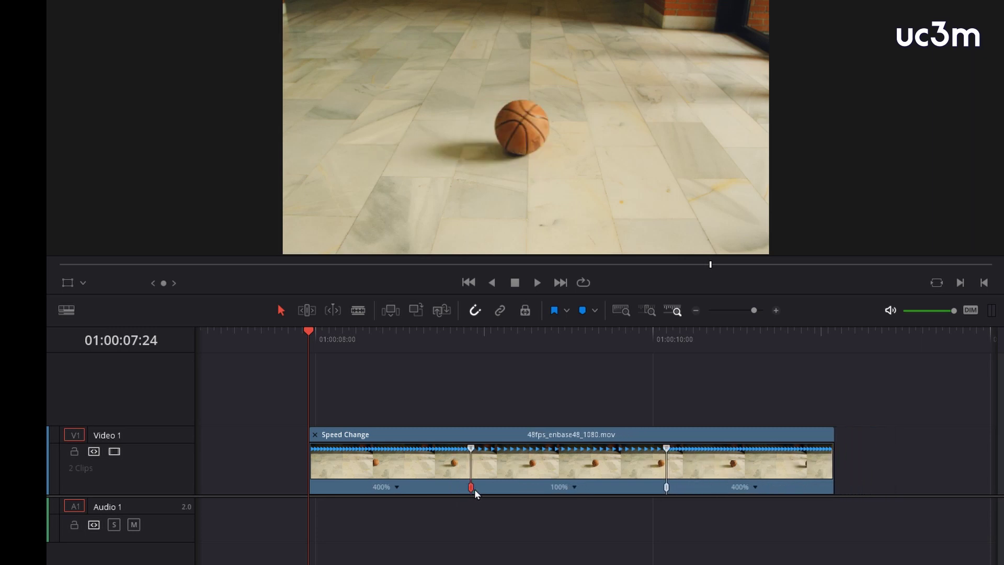
left_click_drag(468, 488, 475, 488)
left_click_drag(658, 492, 626, 488)
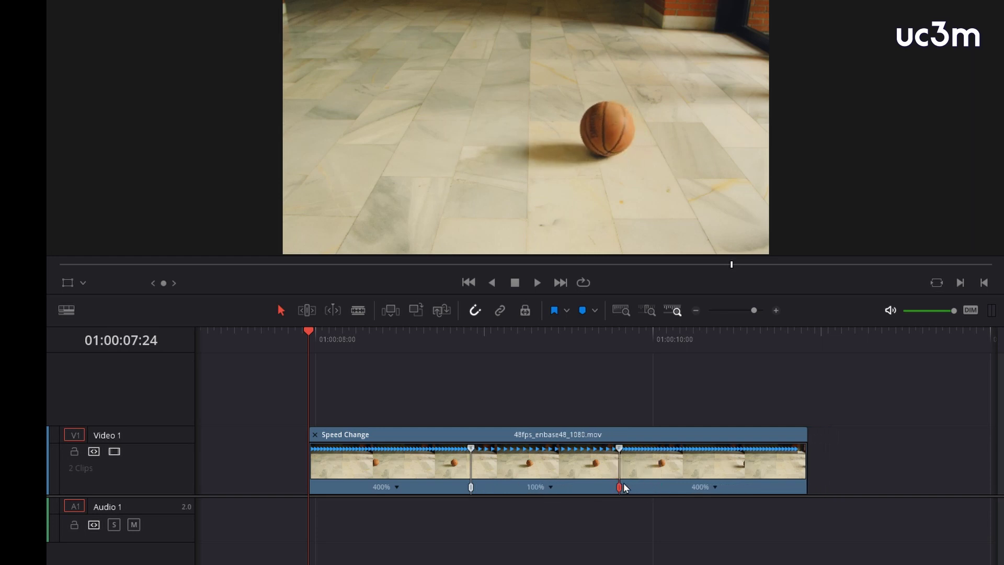
left_click(471, 488)
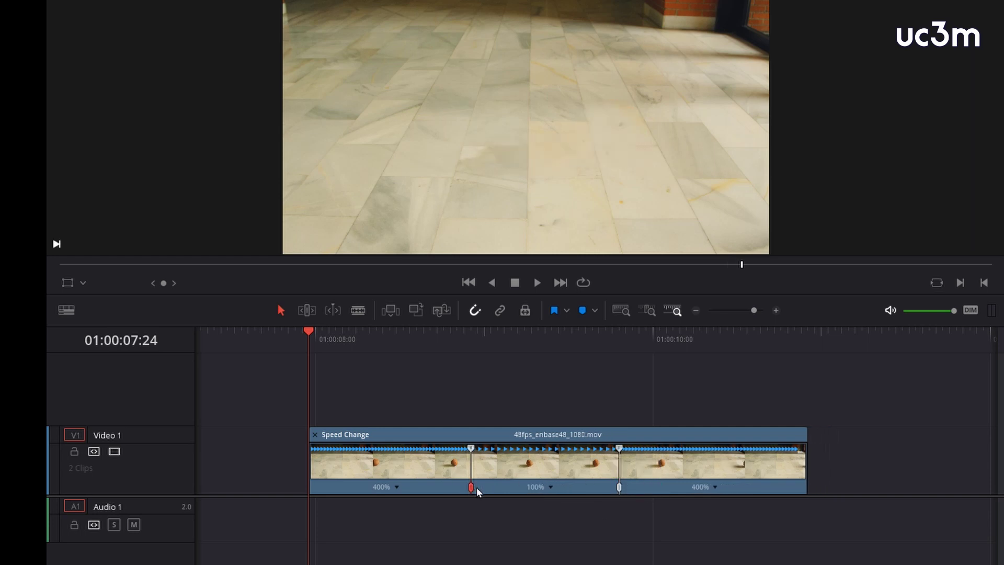
left_click_drag(477, 492, 477, 487)
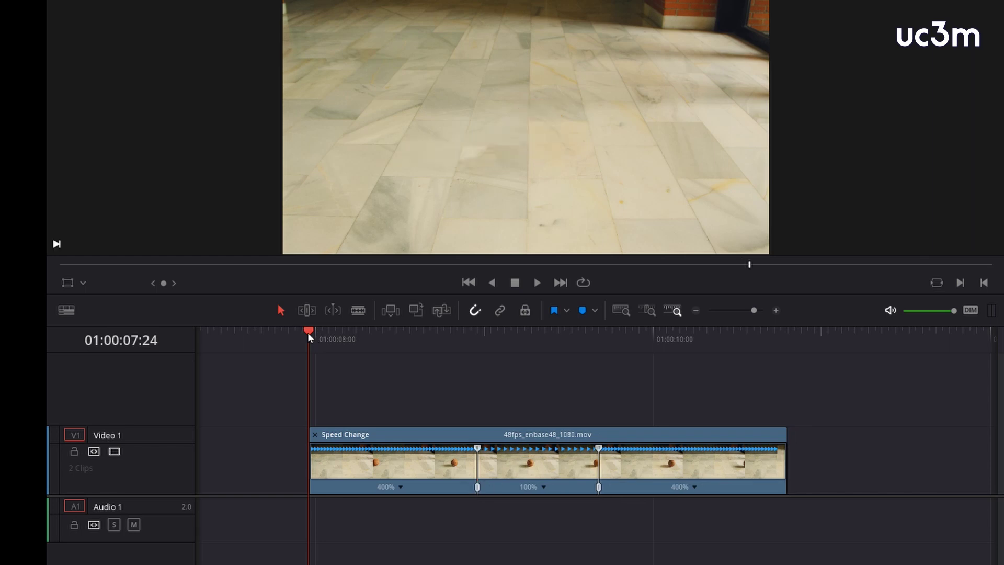
Align the 100% section's start with the ball's entry and play back to check timing.
mouse_move(309, 334)
left_mouse_down()
mouse_move(607, 388)
mouse_move(423, 393)
left_mouse_up()
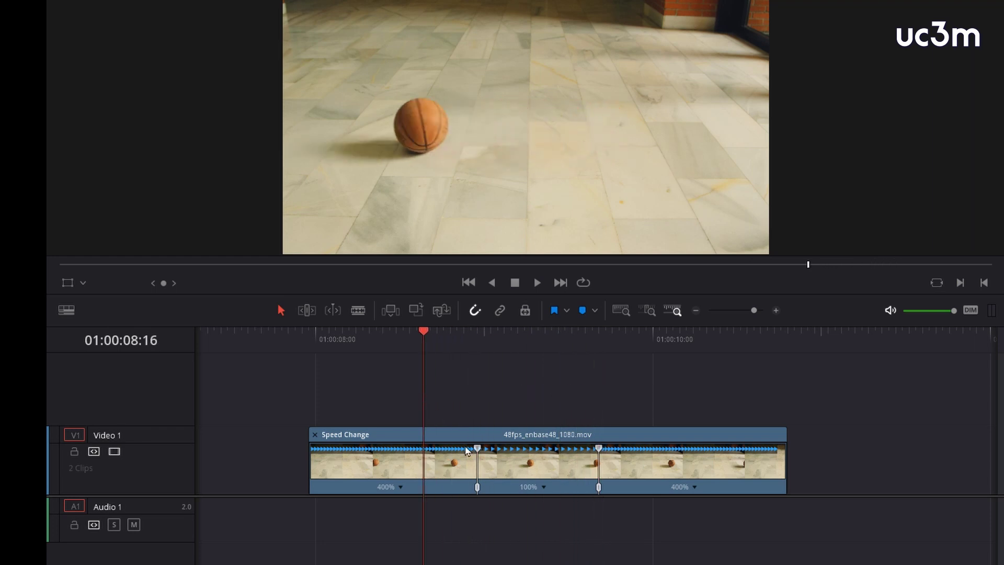
left_click_drag(477, 488, 423, 488)
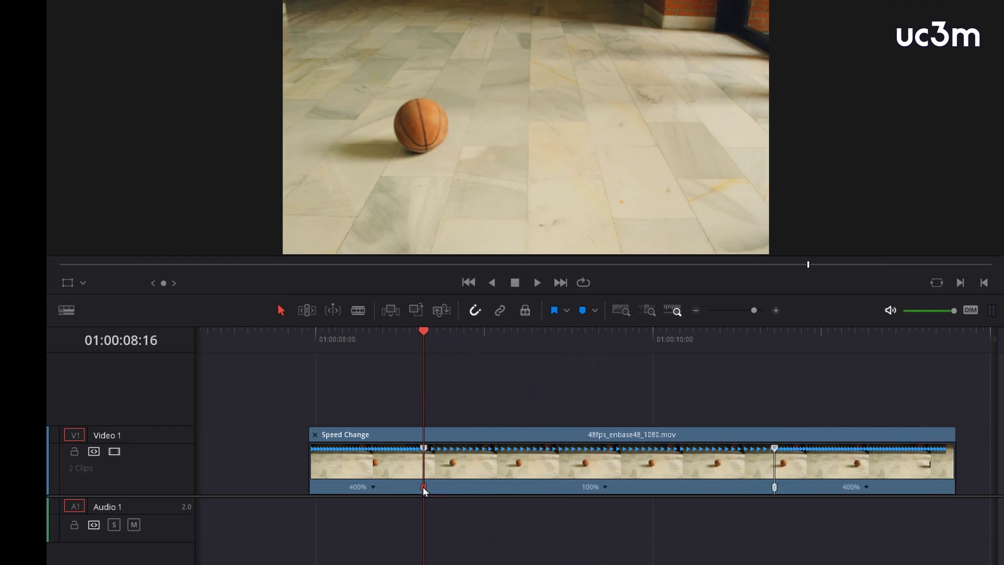
mouse_move(424, 338)
left_mouse_down()
mouse_move(368, 338)
mouse_move(852, 388)
mouse_move(842, 398)
mouse_move(419, 406)
left_mouse_up()
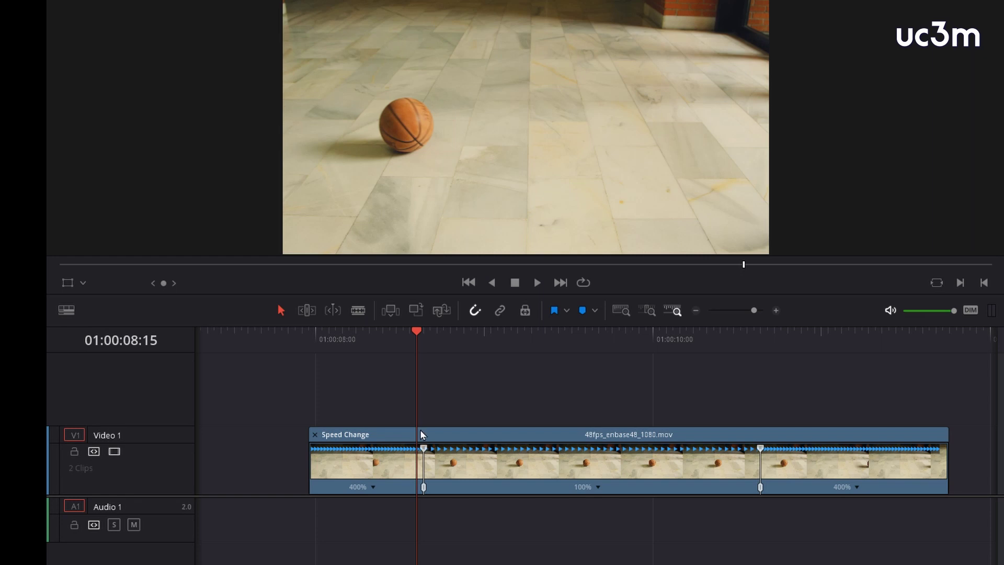
mouse_move(416, 332)
left_mouse_down()
mouse_move(577, 342)
mouse_move(513, 359)
mouse_move(328, 339)
left_mouse_up()
key("space")
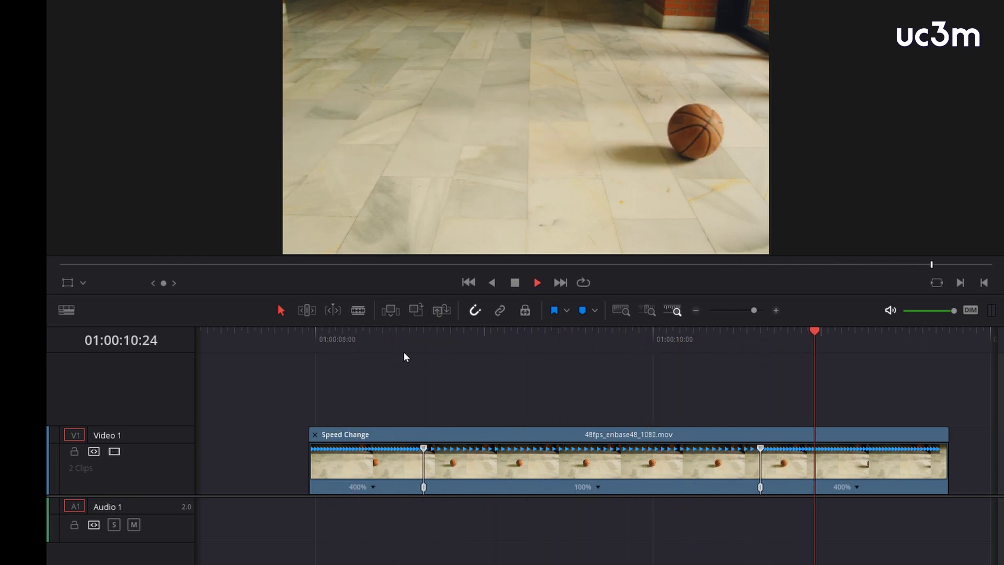
key("space")
left_click_drag(877, 332, 762, 357)
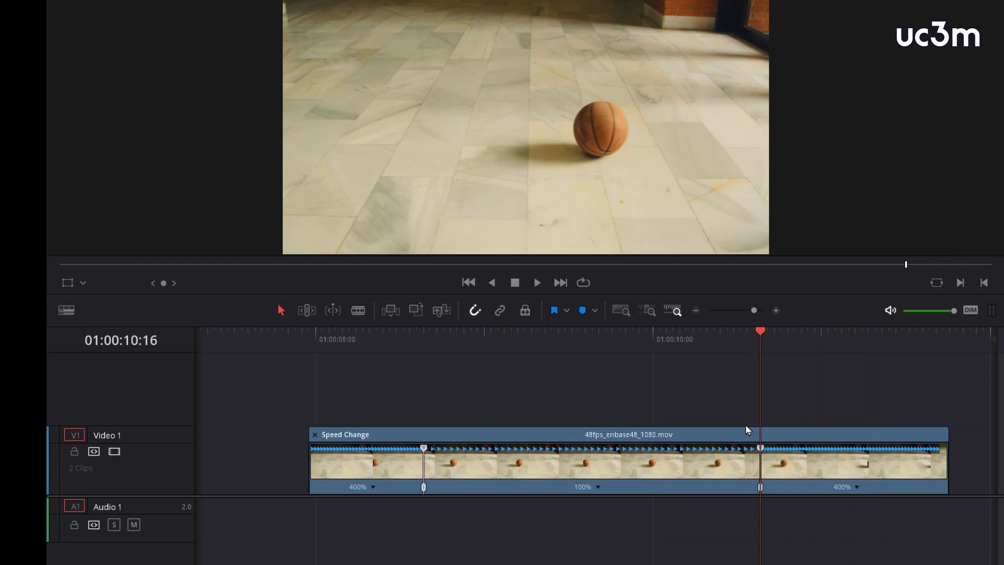
Show the clip's retime curve, swapping the Retime Frame curve for Retime Speed.
right_click(748, 440)
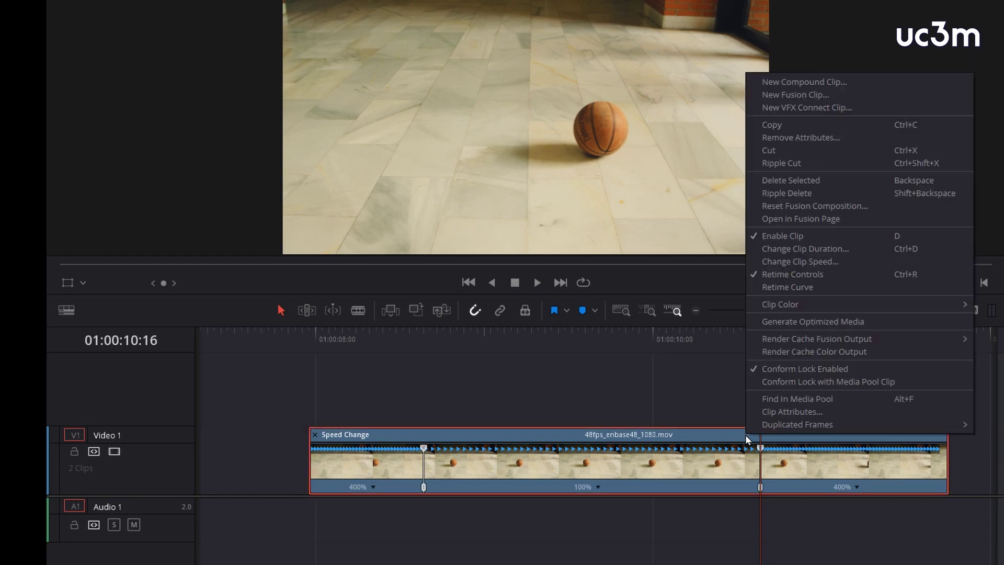
left_click(784, 288)
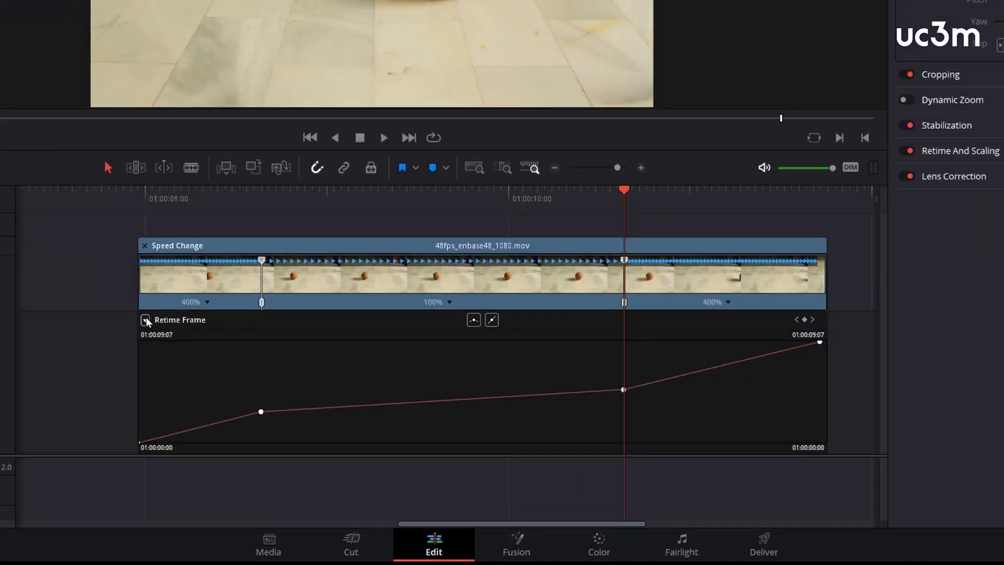
left_click(145, 320)
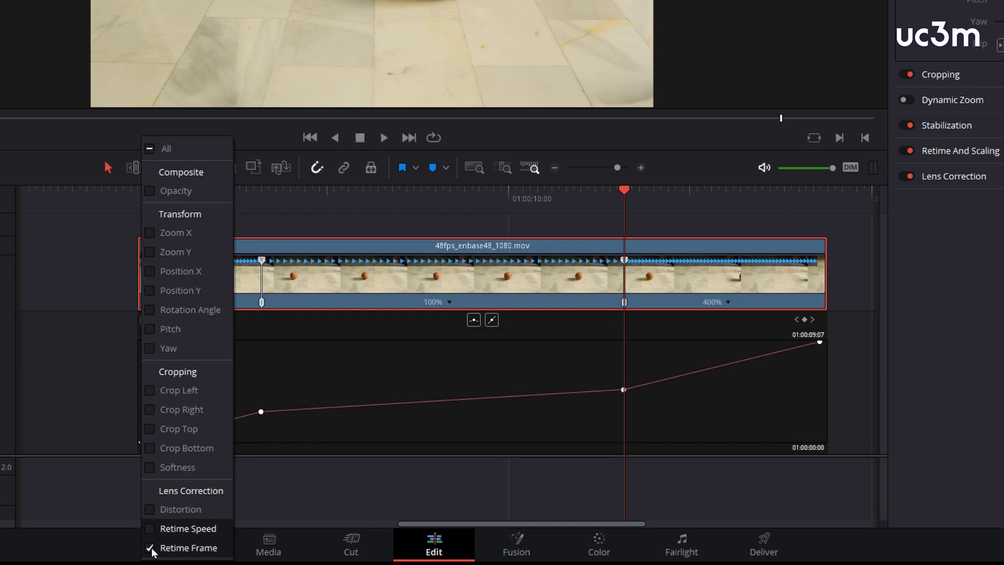
left_click(151, 549)
left_click(150, 529)
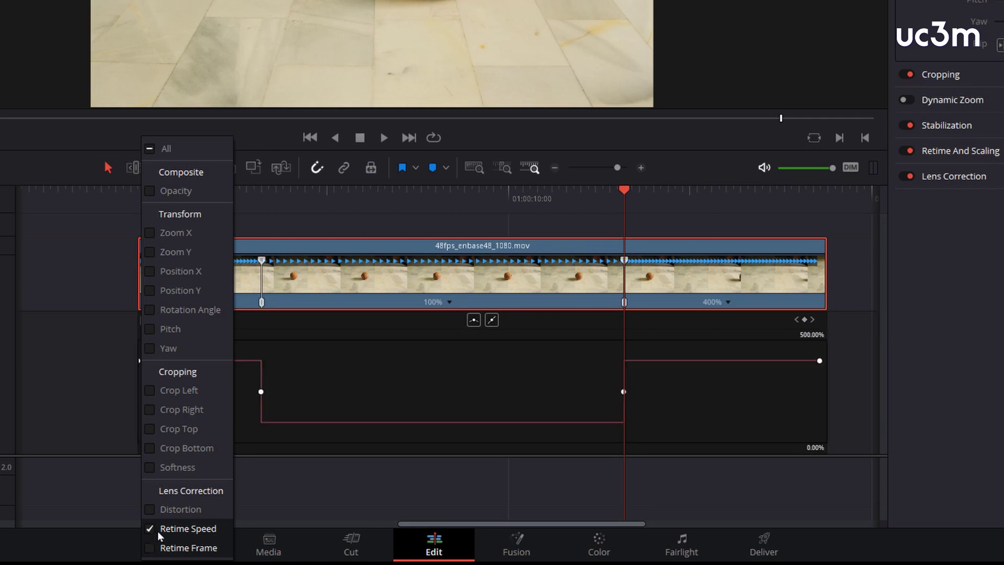
left_click(298, 498)
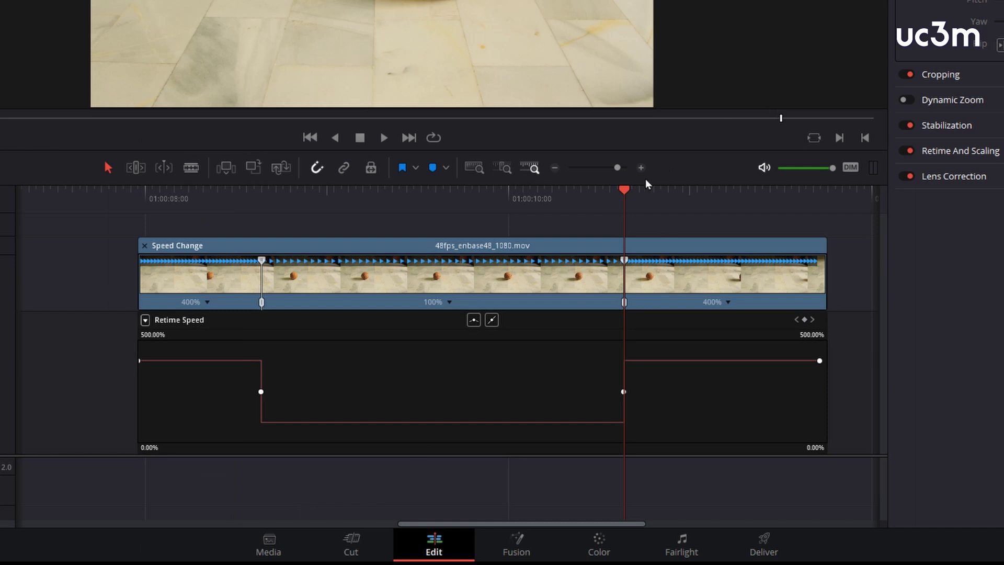
Nudge the opening section's level on the speed curve to about 400% (401%).
left_click_drag(624, 191, 138, 210)
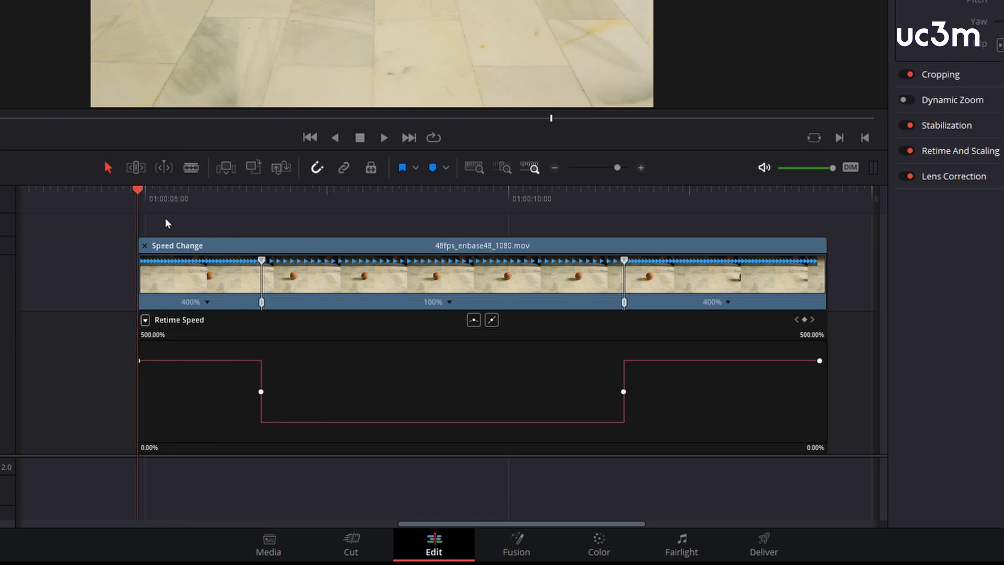
mouse_move(150, 358)
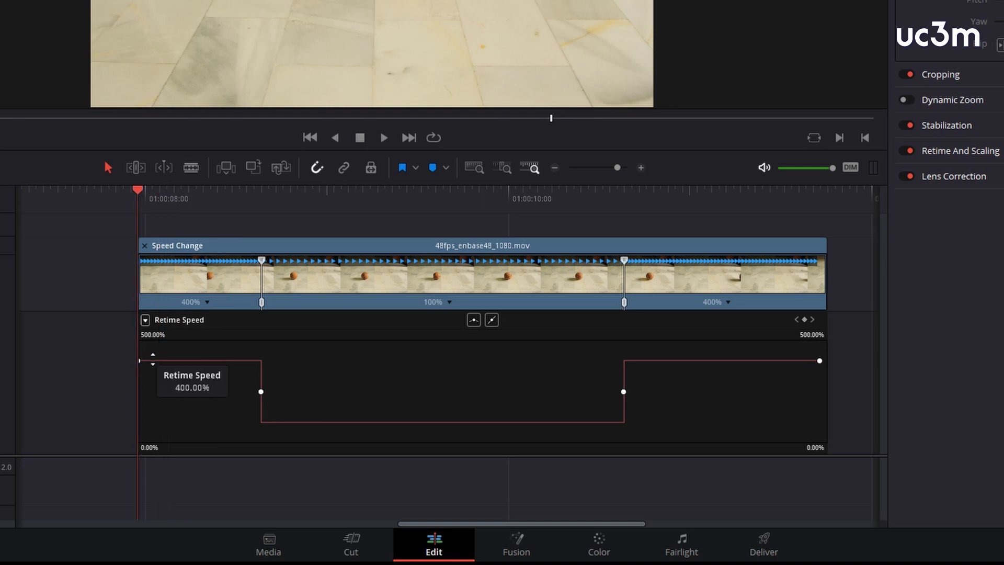
mouse_move(207, 361)
left_mouse_down()
mouse_move(200, 391)
mouse_move(206, 359)
left_mouse_up()
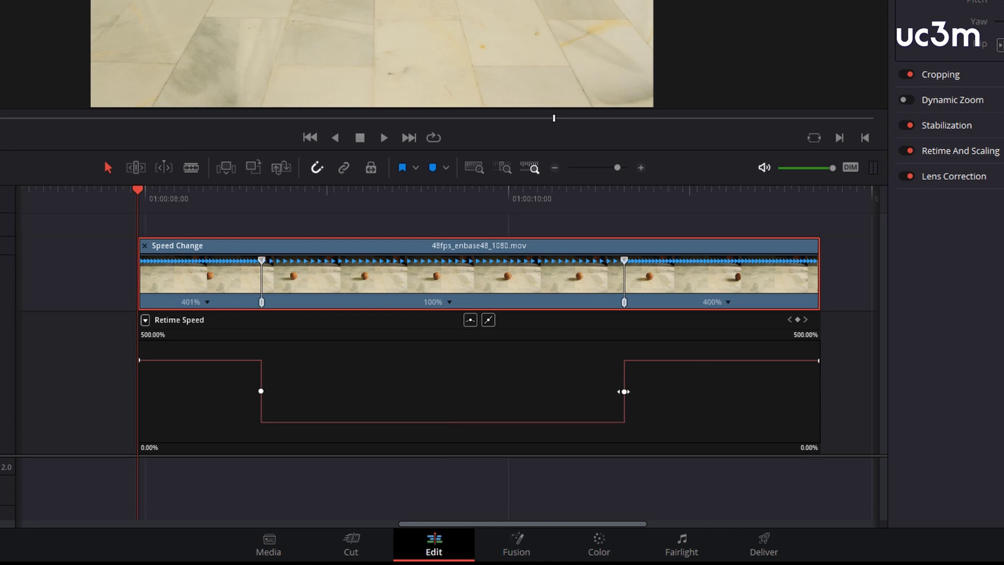
Apply smooth interpolation to both speed keyframes on the Retime Speed curve.
left_click(624, 391)
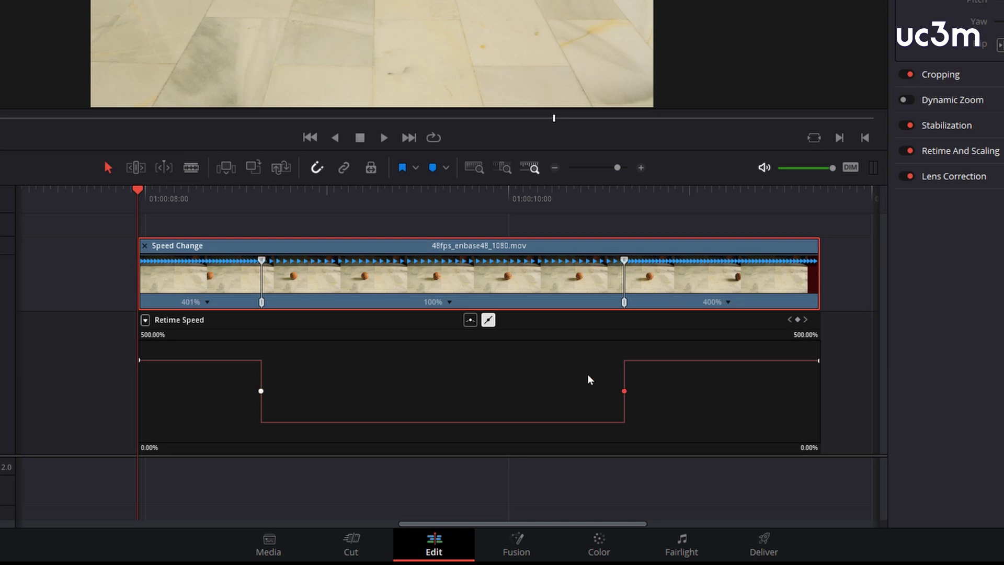
left_click(470, 320)
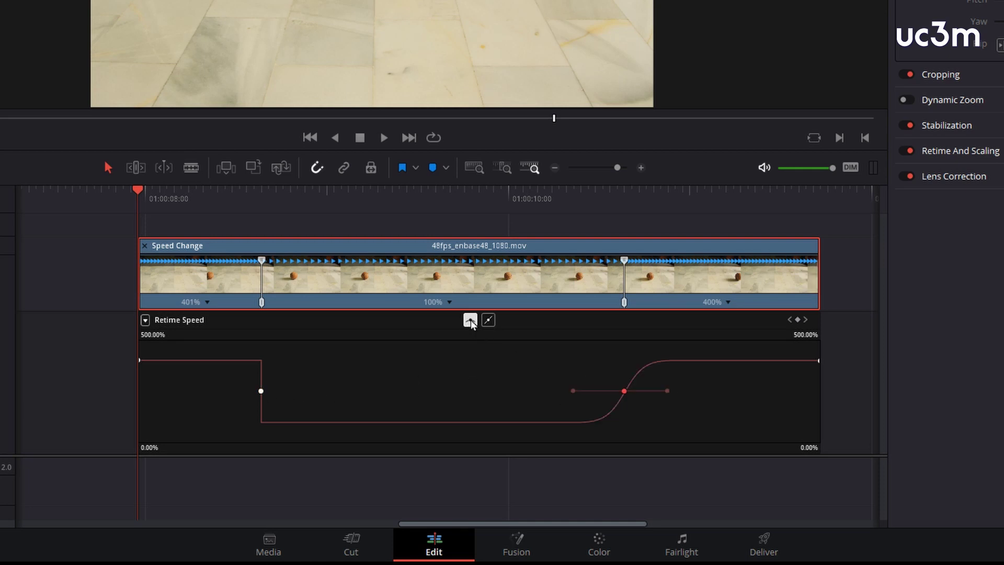
left_click(261, 392)
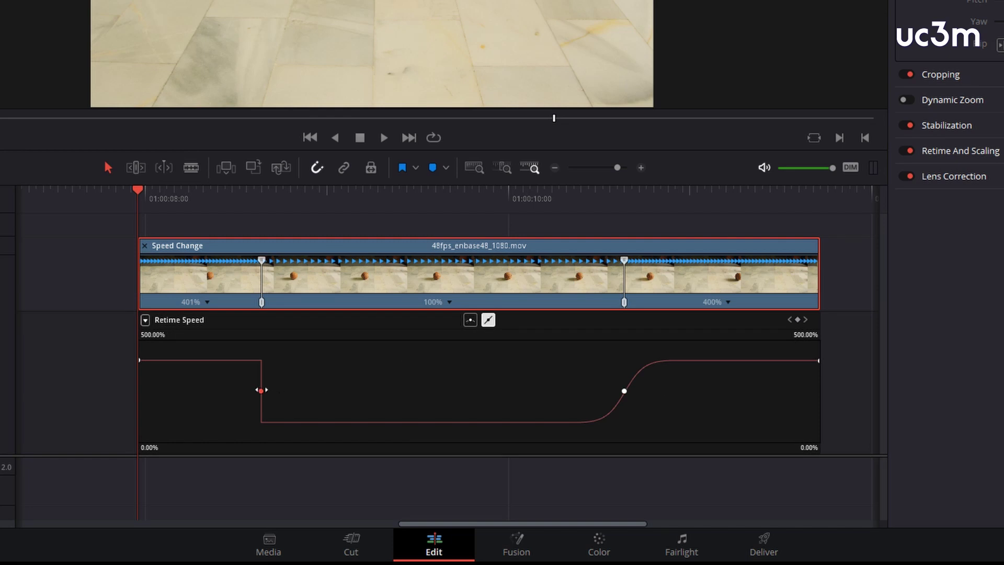
left_click(470, 322)
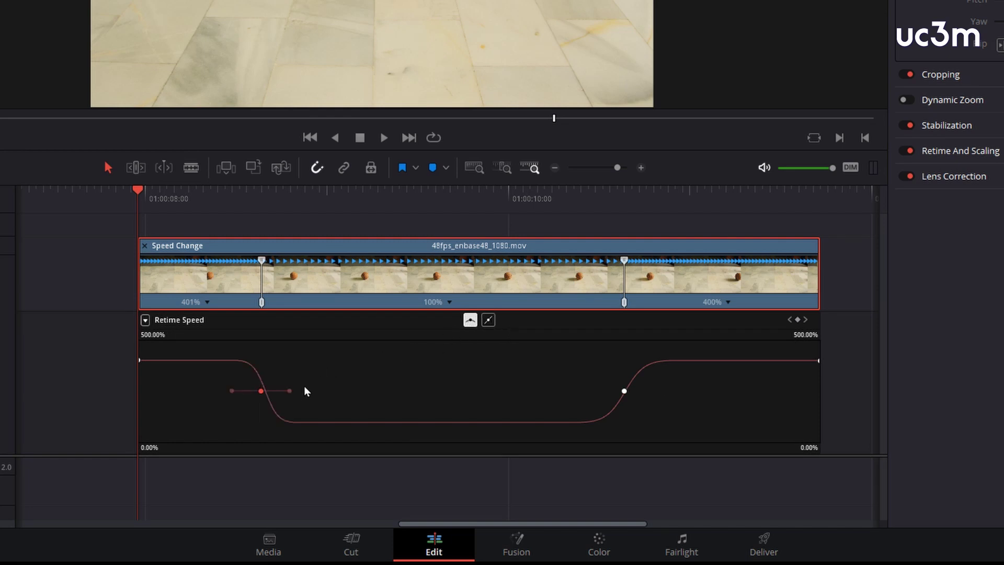
Drag both keyframes' bezier handles outward to lengthen the easing of each ramp.
left_click_drag(290, 391, 377, 391)
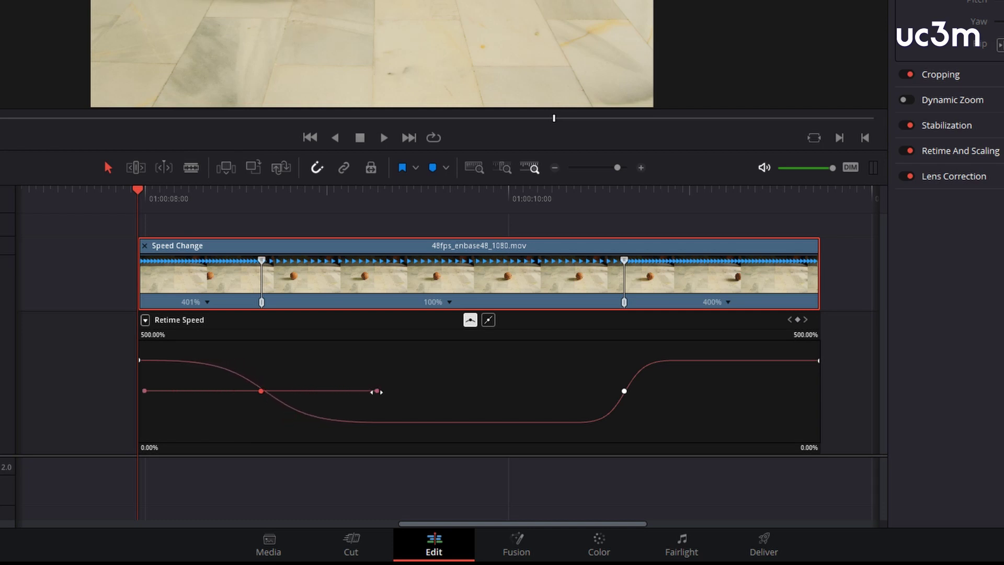
left_click(623, 390)
left_click_drag(668, 390, 754, 391)
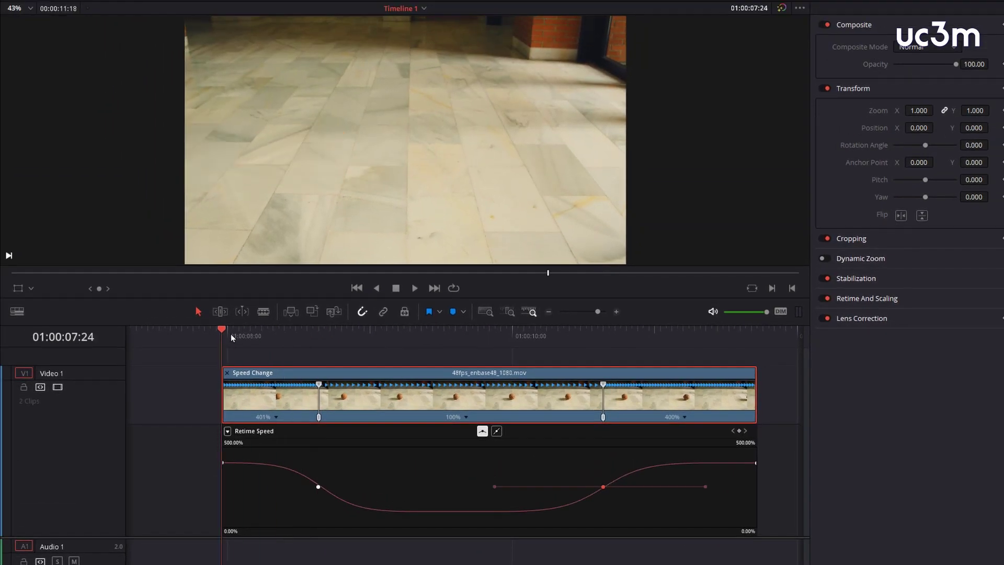
Preview the basketball ramp, then set Retime Process to Optical Flow and Motion Estimation to Enhanced Better.
key("space")
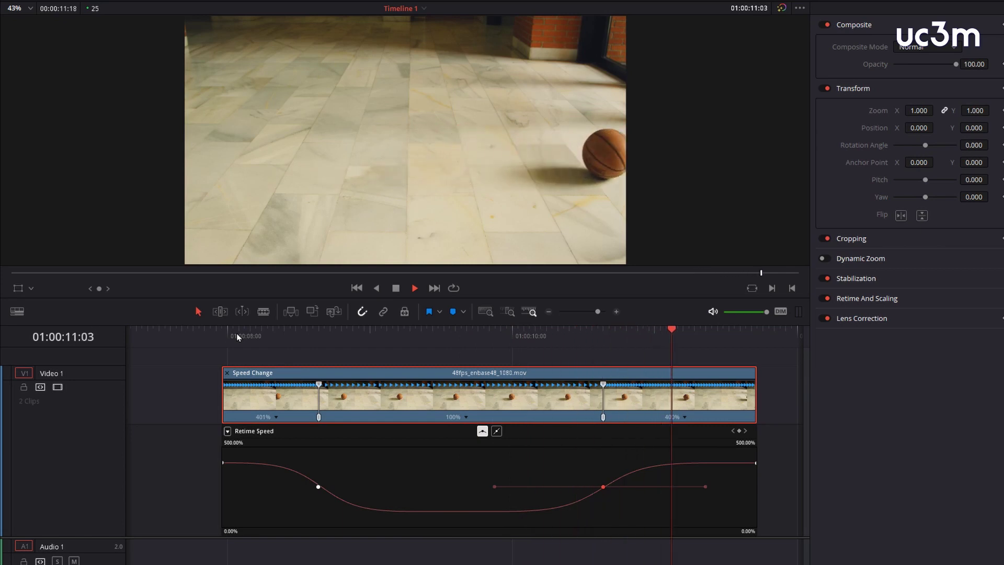
left_click_drag(757, 330, 516, 336)
left_click(575, 370)
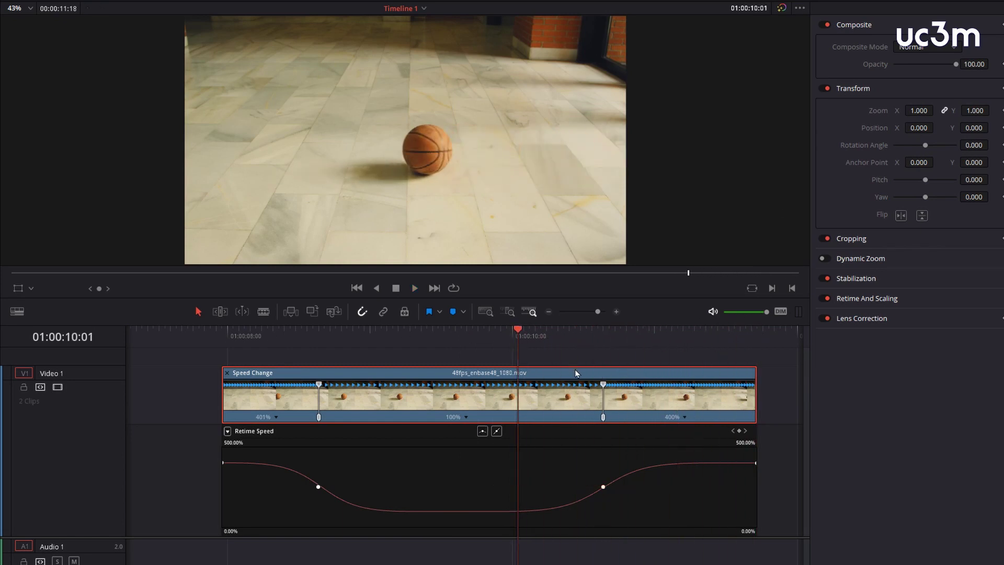
left_click(860, 298)
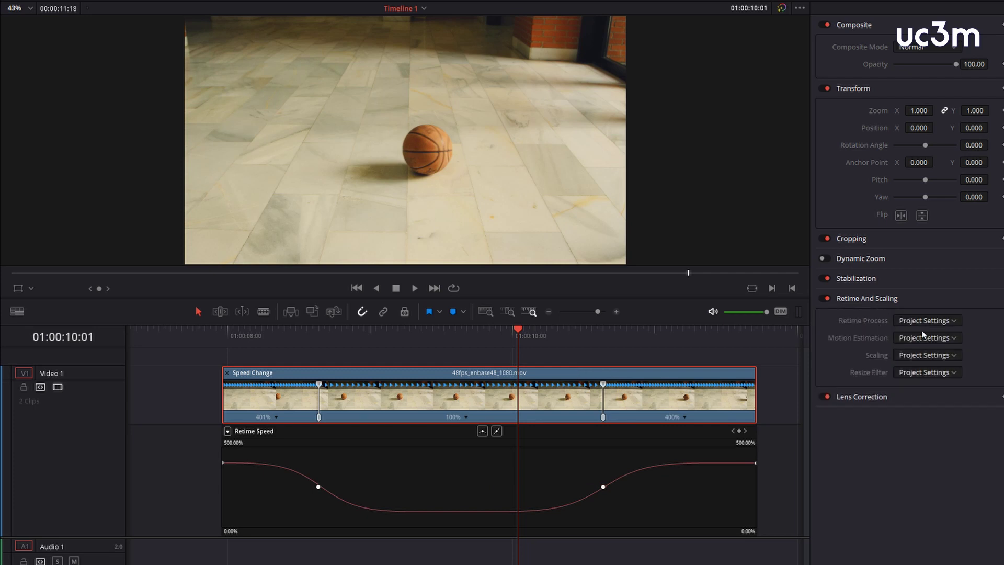
left_click(955, 321)
left_click(932, 369)
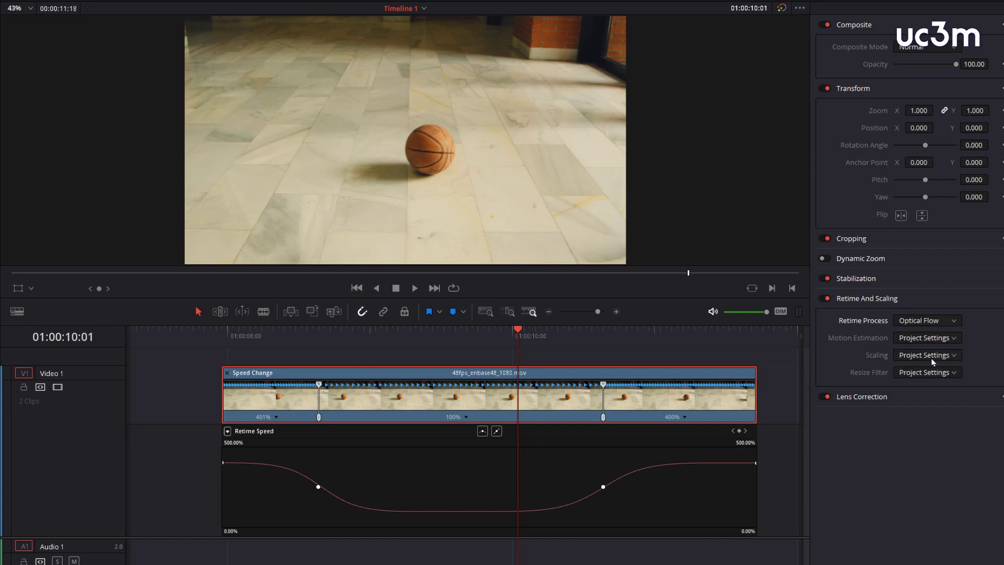
left_click(948, 339)
left_click(927, 400)
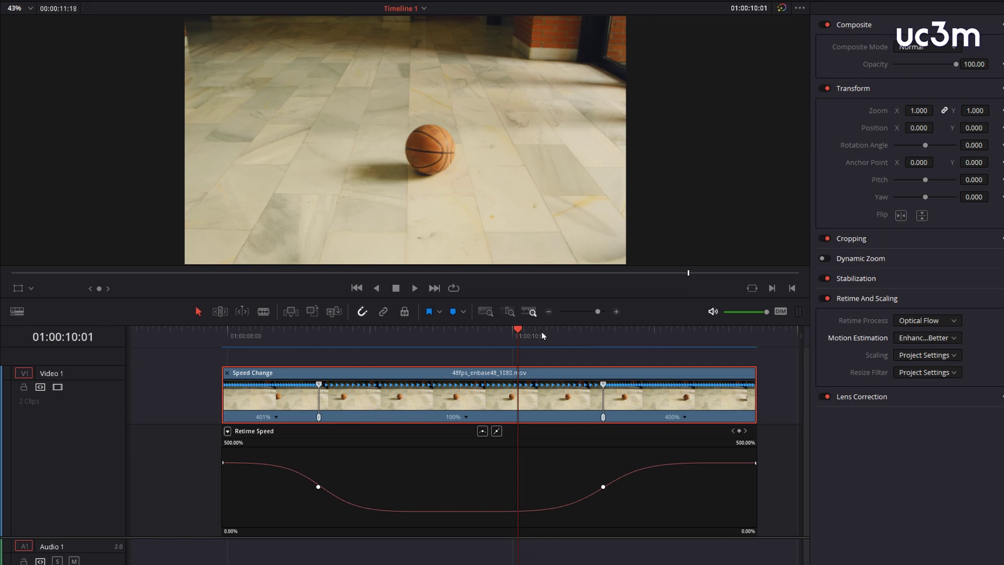
Play the retimed basketball clip from 01:00:07:24 twice to check the smoother ramp.
left_click_drag(518, 330, 234, 342)
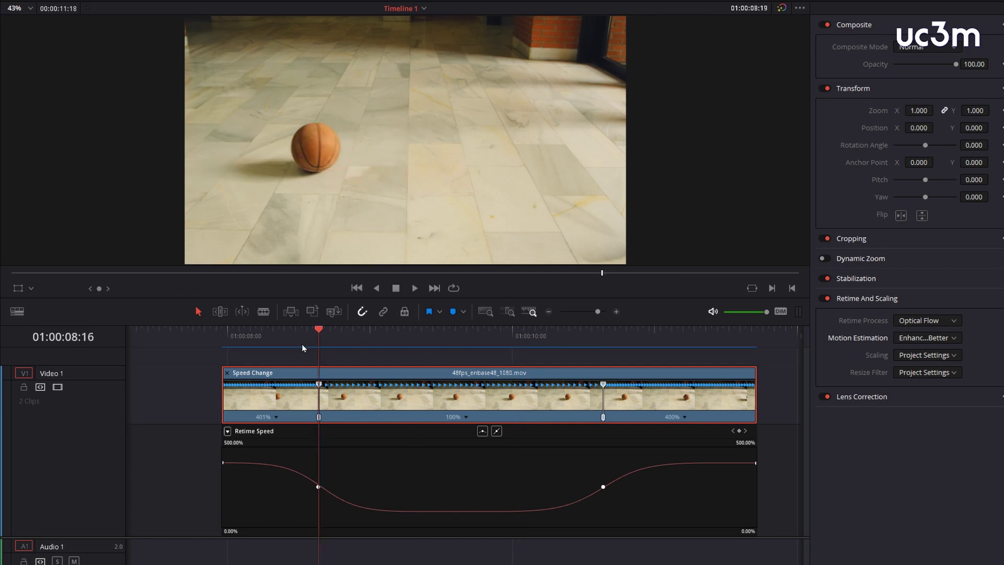
key("space")
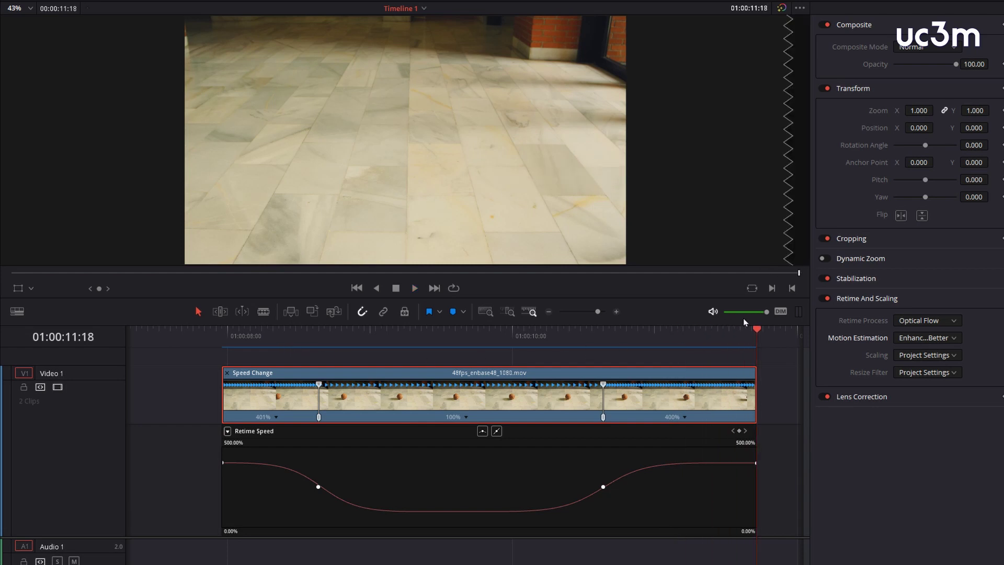
left_click_drag(751, 333, 229, 334)
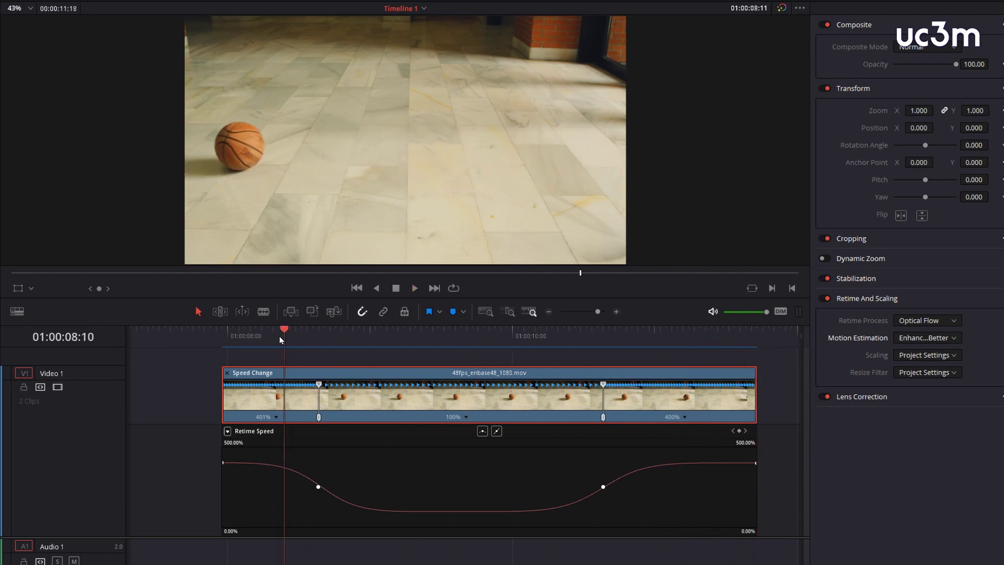
key("space")
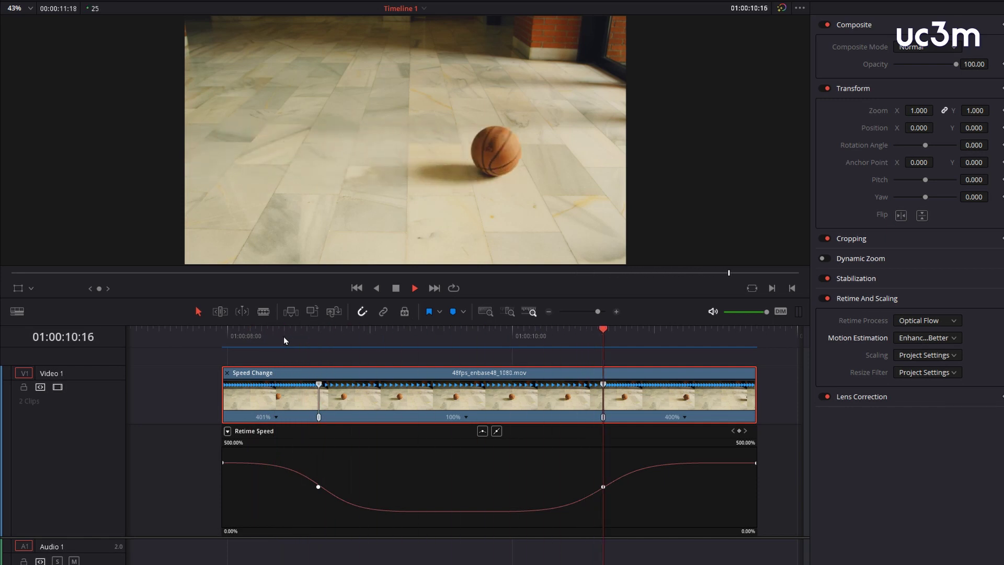
key("space")
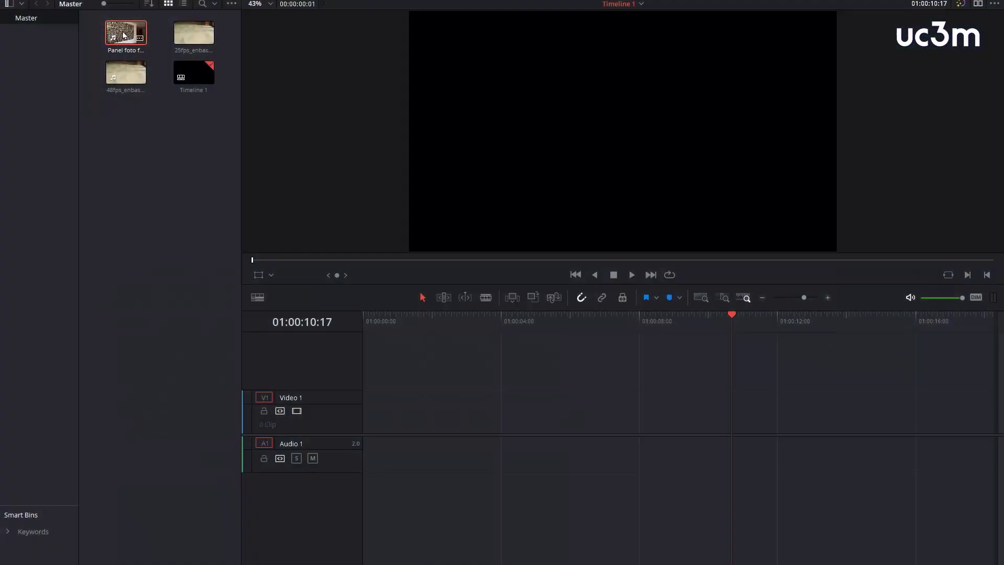
Drag Panel foto facultad.mov from the Media Pool onto V1/A1 of the empty Timeline 1.
mouse_move(126, 33)
left_mouse_down()
mouse_move(379, 433)
mouse_move(363, 433)
left_mouse_up()
left_click_drag(730, 314, 396, 314)
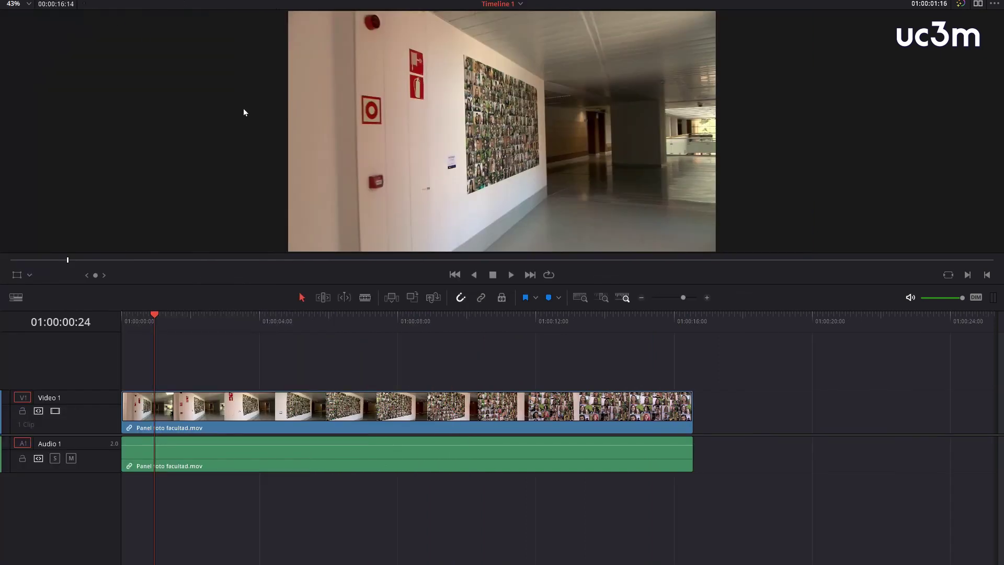
left_click_drag(155, 319, 121, 315)
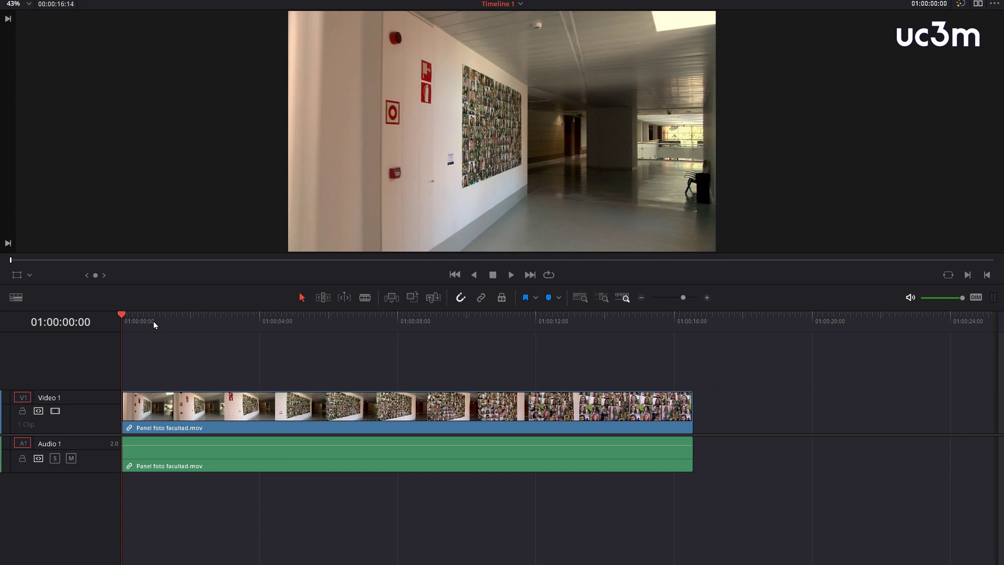
key("space")
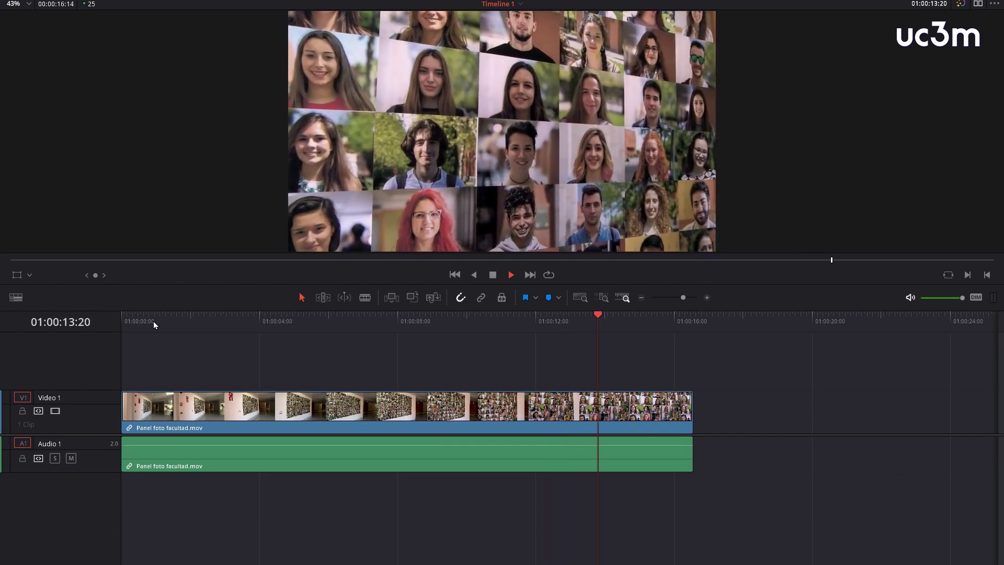
key("space")
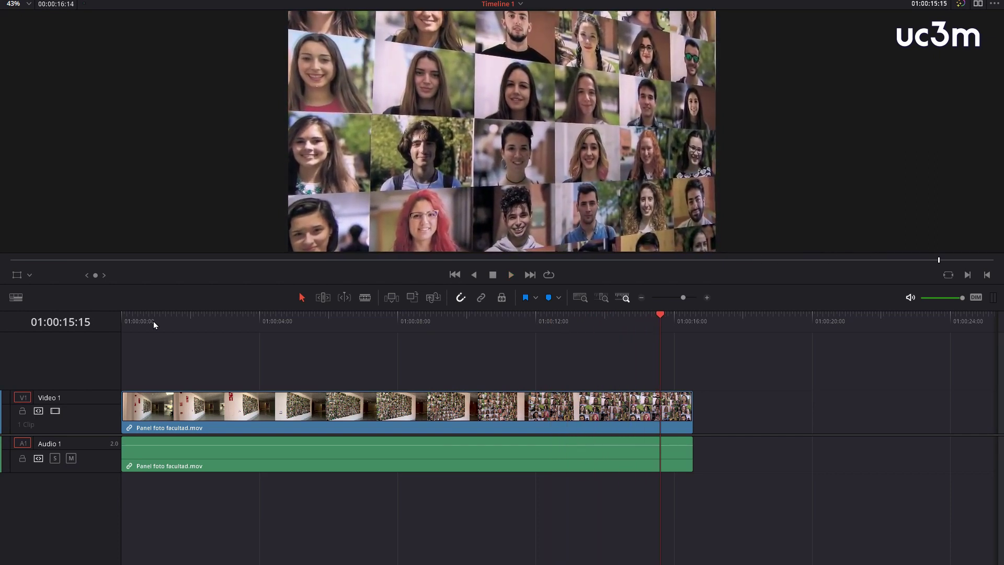
left_click_drag(661, 316, 606, 325)
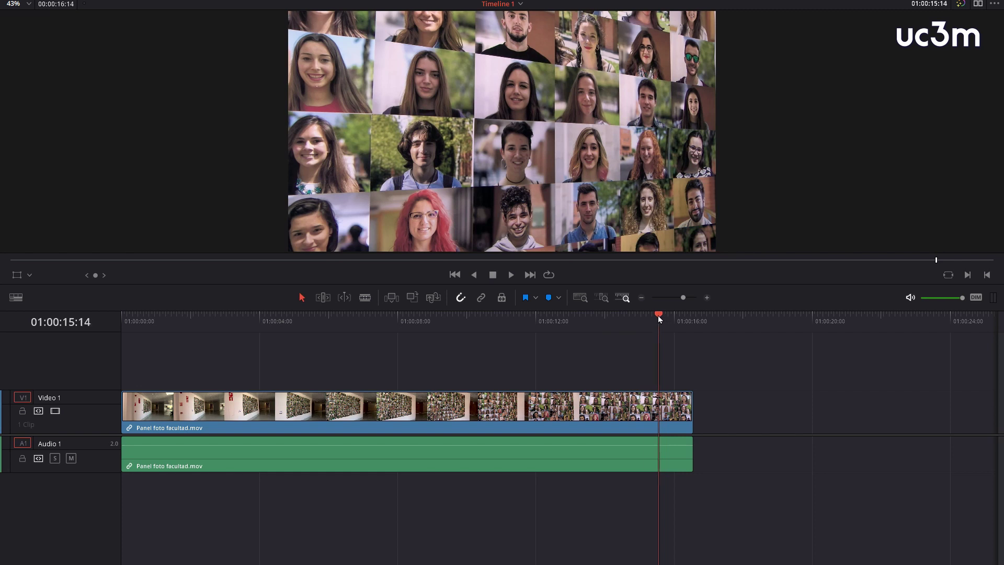
key("space")
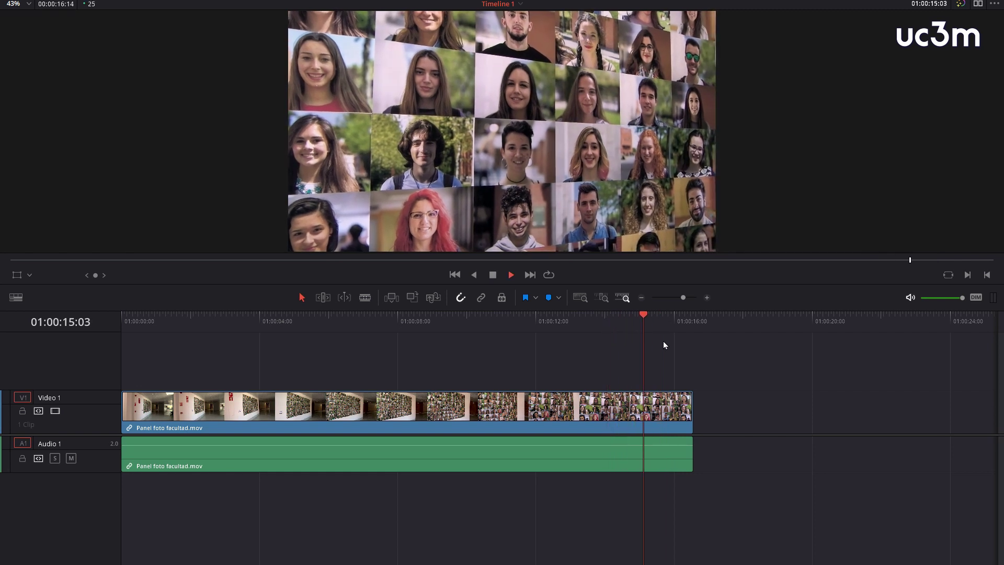
left_click_drag(662, 314, 499, 313)
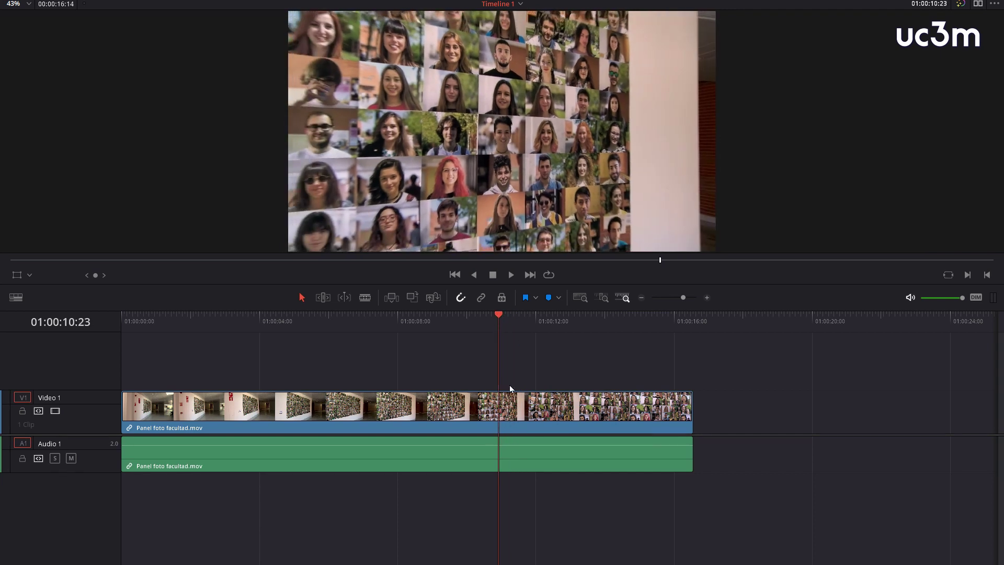
Add a speed point to the hallway clip and set its first section to 200%.
left_click(559, 421)
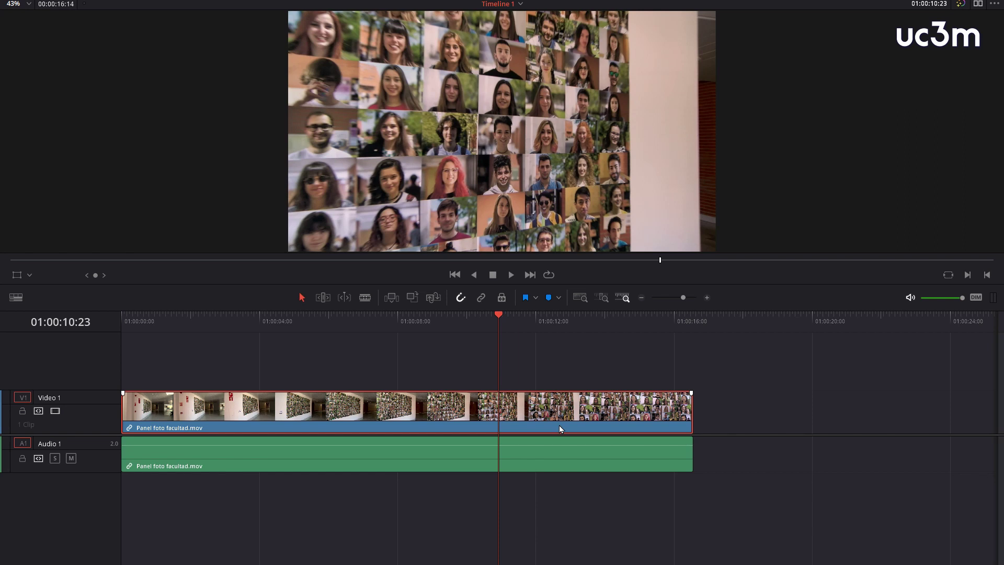
key("ctrl+r")
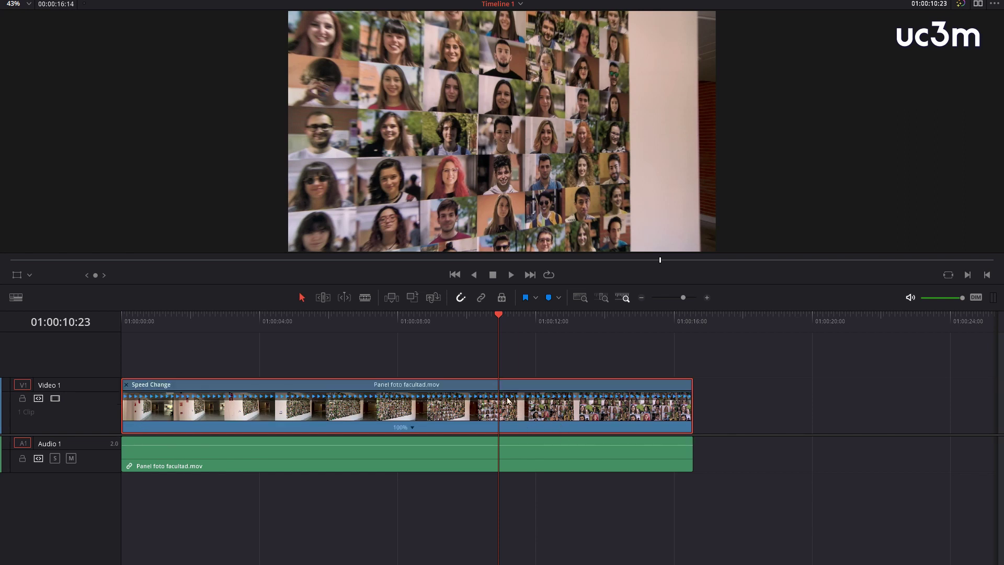
left_click(412, 428)
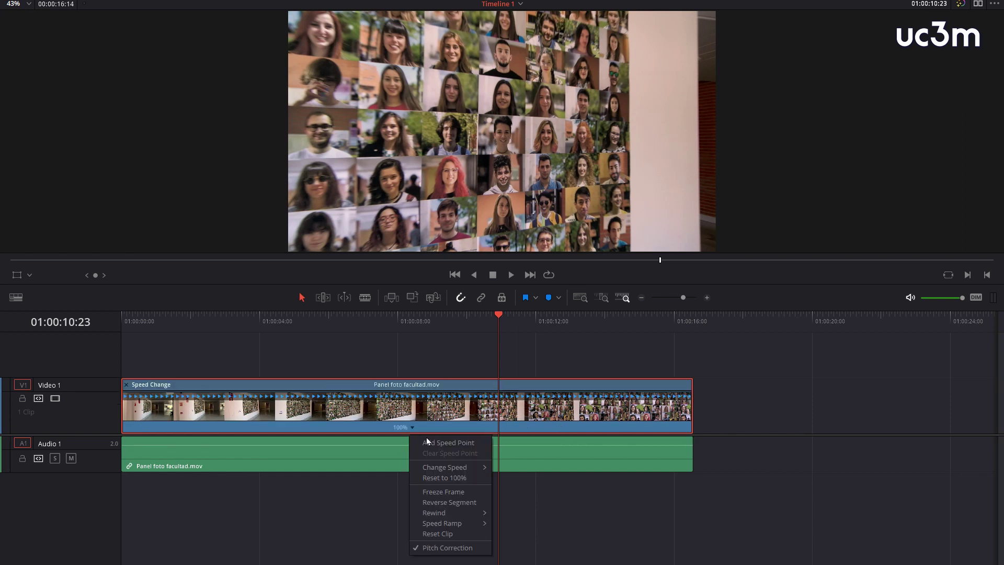
left_click(433, 441)
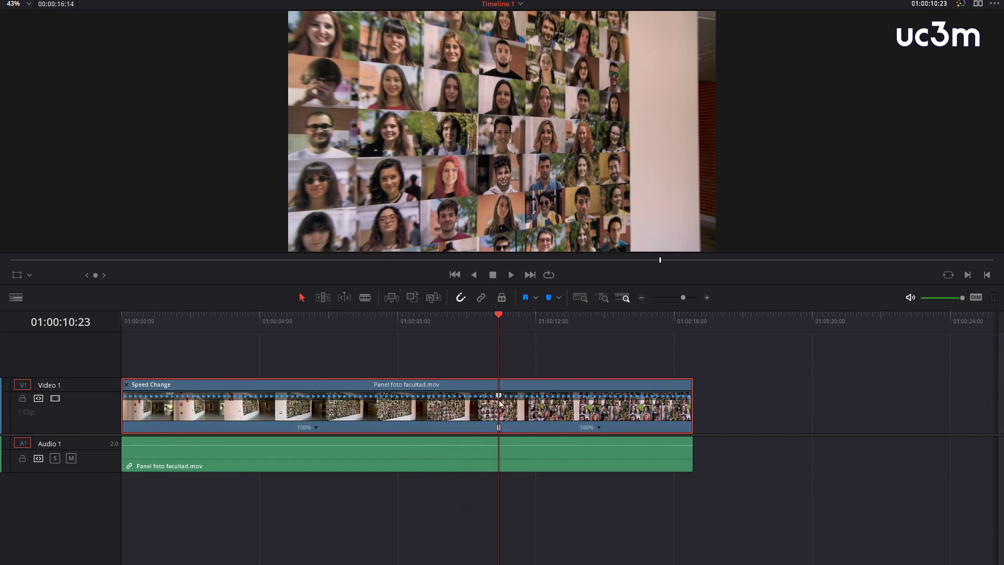
left_click(315, 428)
mouse_move(344, 469)
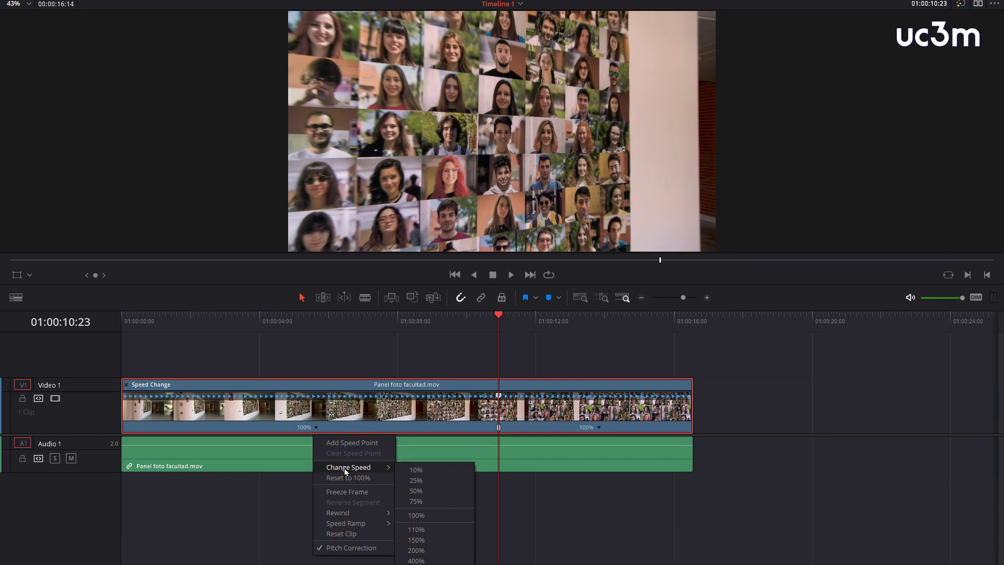
left_click(417, 550)
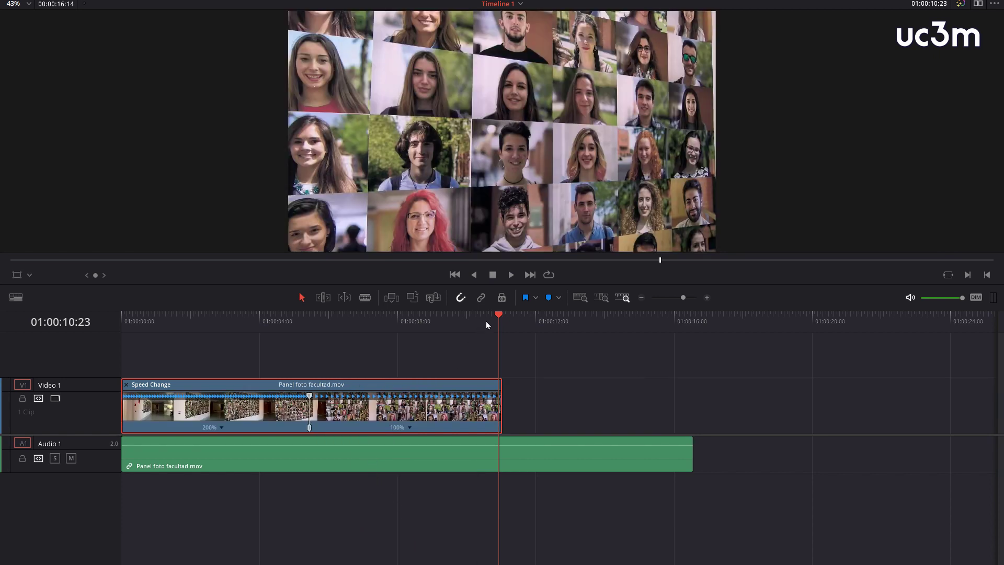
Delete the hallway clip's audio from A1 and zoom the timeline in on the clip.
left_click(571, 455)
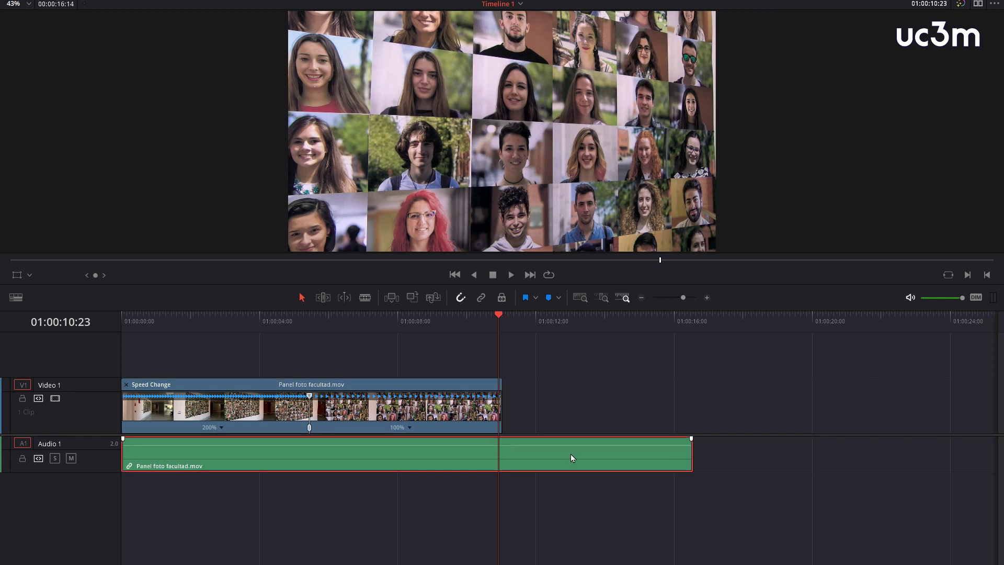
key("Delete")
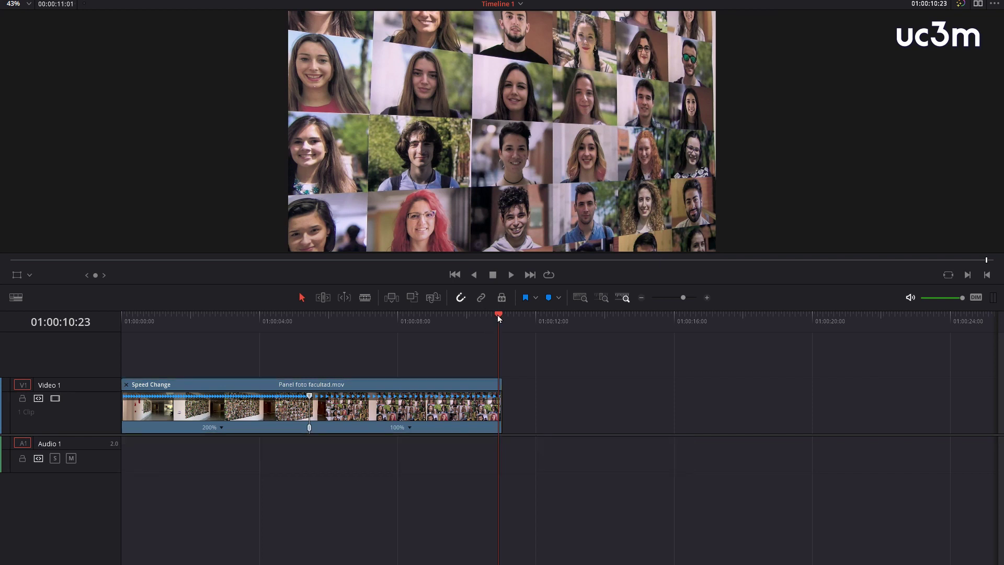
left_click_drag(497, 315, 113, 324)
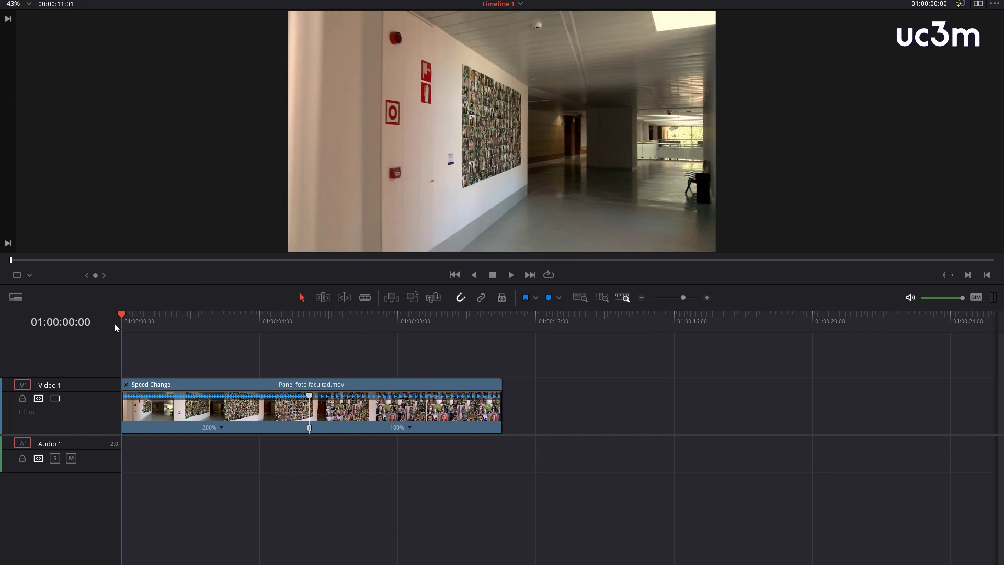
key("ctrl+equal")
Review the 200% playback, then raise the first section's speed to 400%.
key("space")
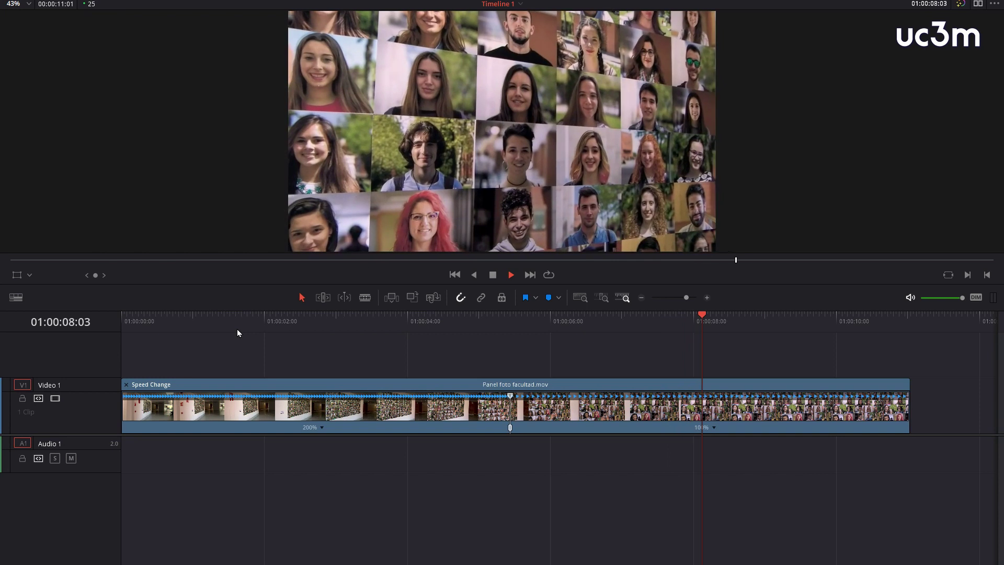
key("space")
left_click_drag(562, 349, 465, 354)
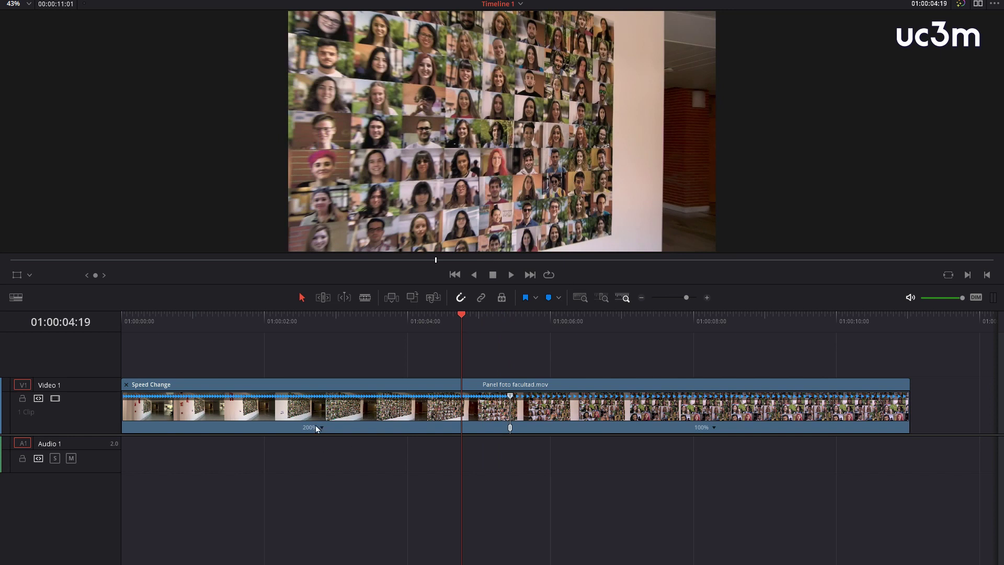
left_click(320, 427)
mouse_move(358, 467)
left_click(446, 550)
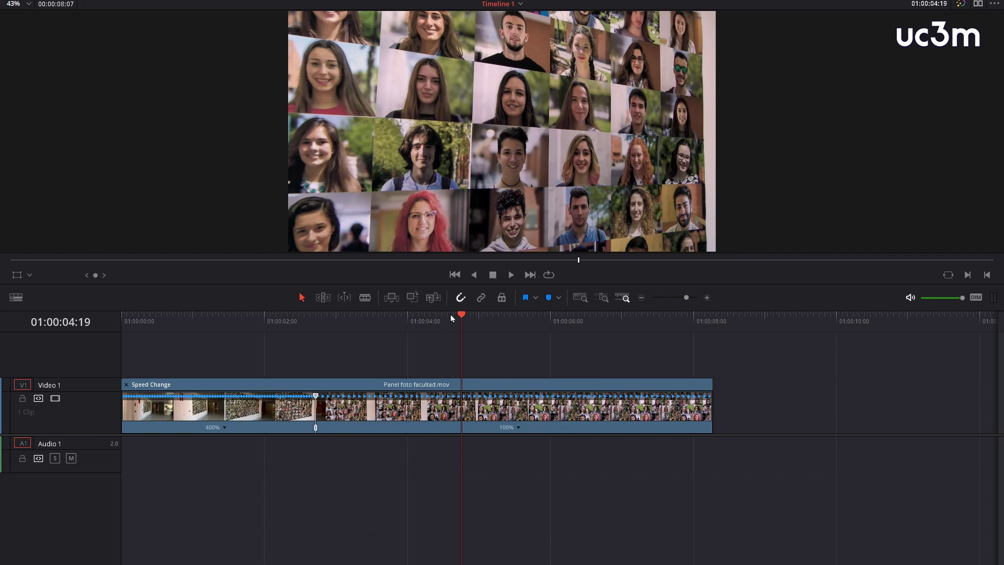
left_click_drag(463, 316, 316, 330)
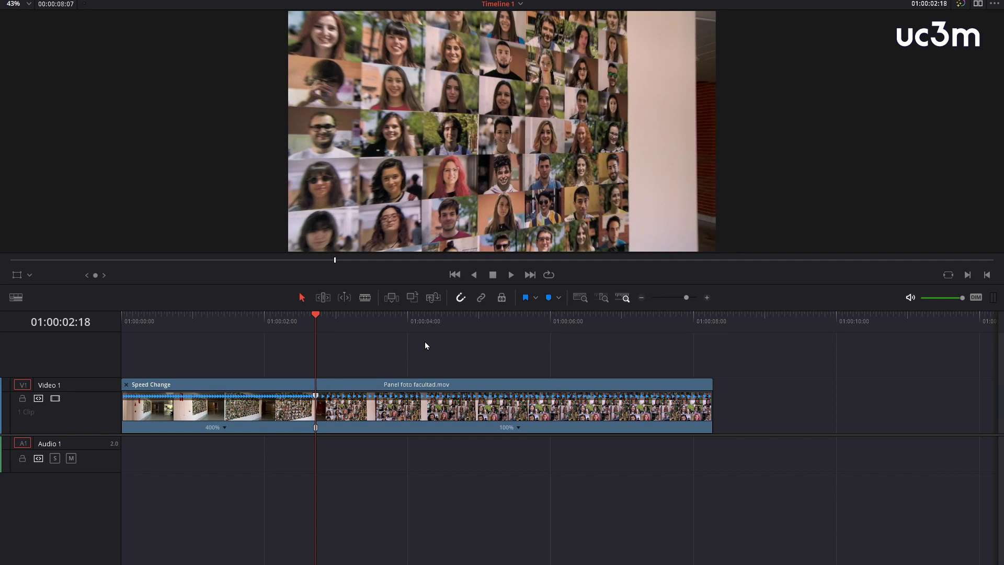
On the Retime Speed curve, smooth the 400%-to-100% keyframe and widen its bezier handles.
right_click(487, 389)
left_click(544, 264)
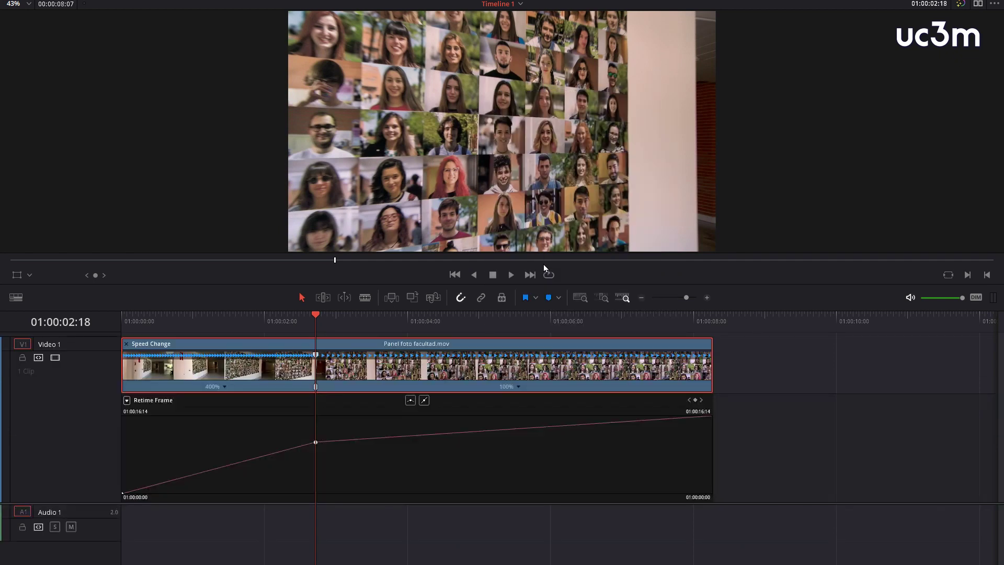
left_click(127, 401)
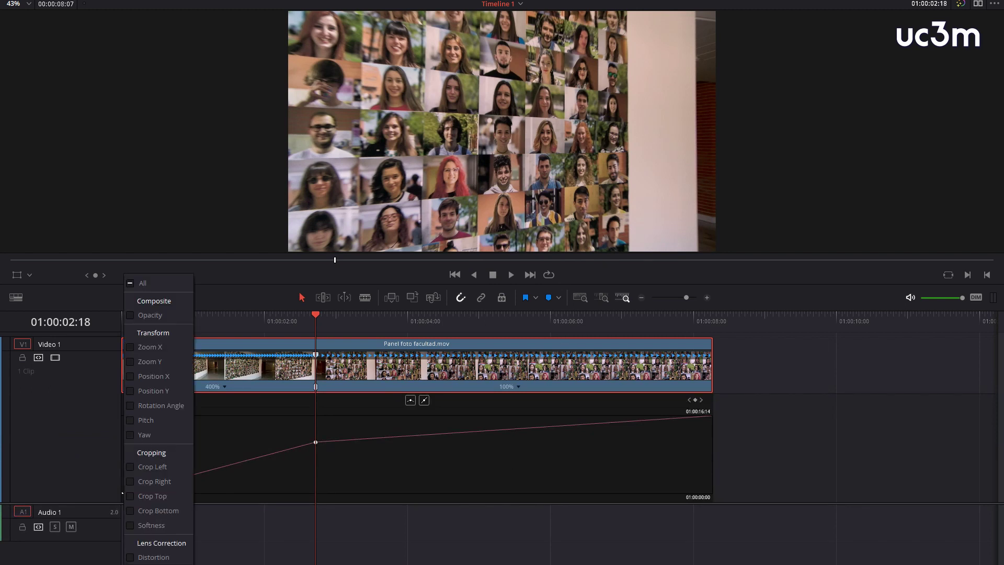
left_click(433, 534)
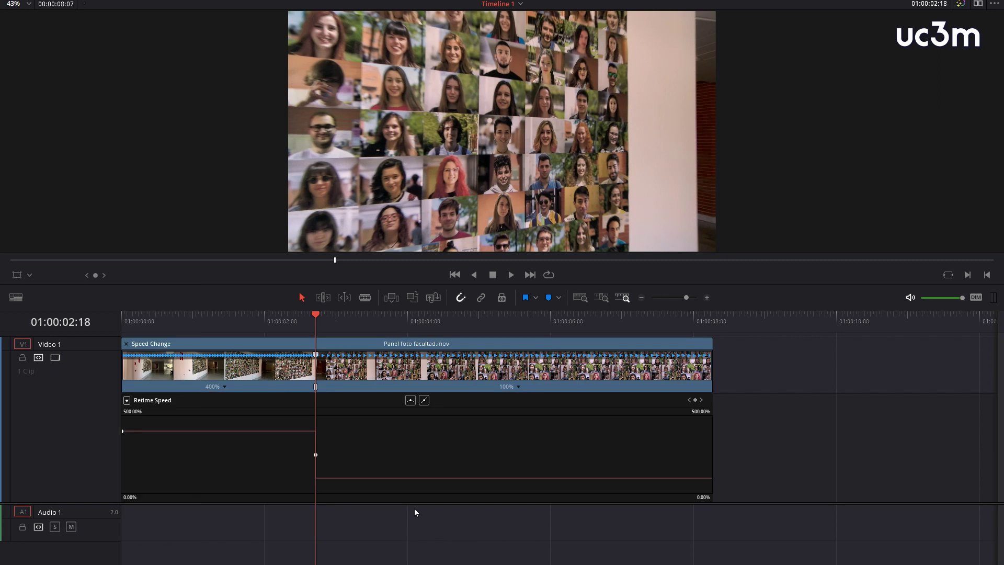
left_click(315, 455)
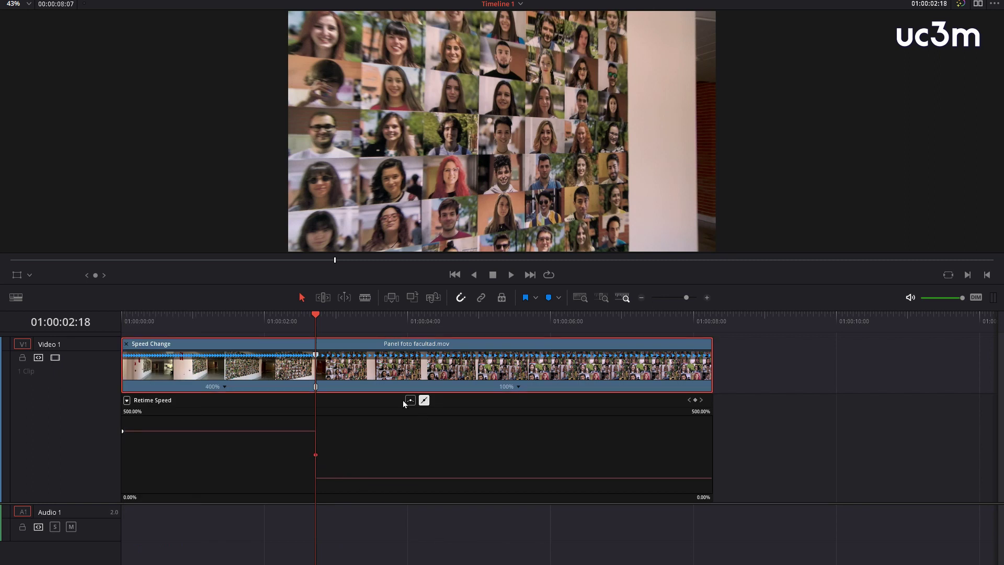
left_click(410, 401)
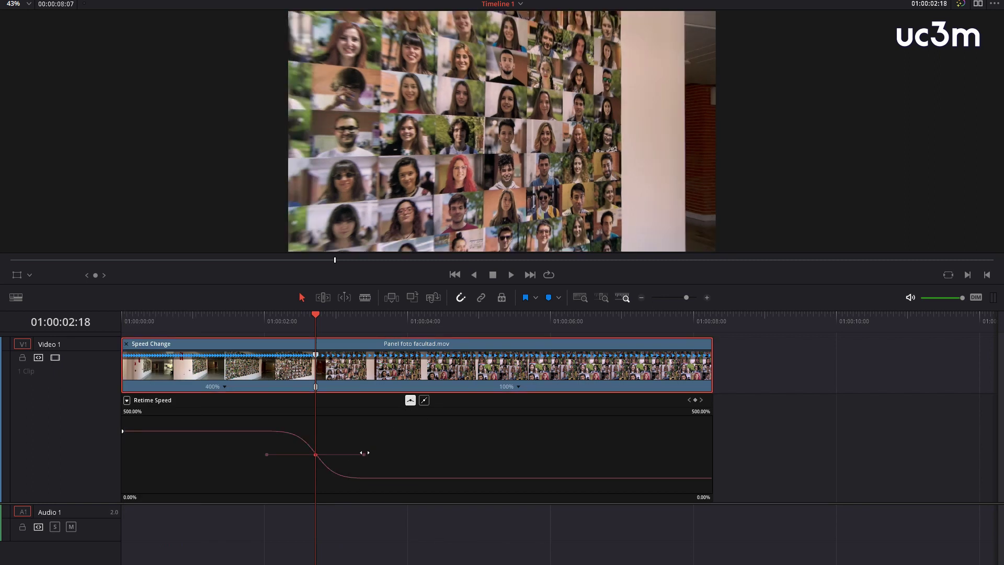
left_click_drag(364, 454, 491, 469)
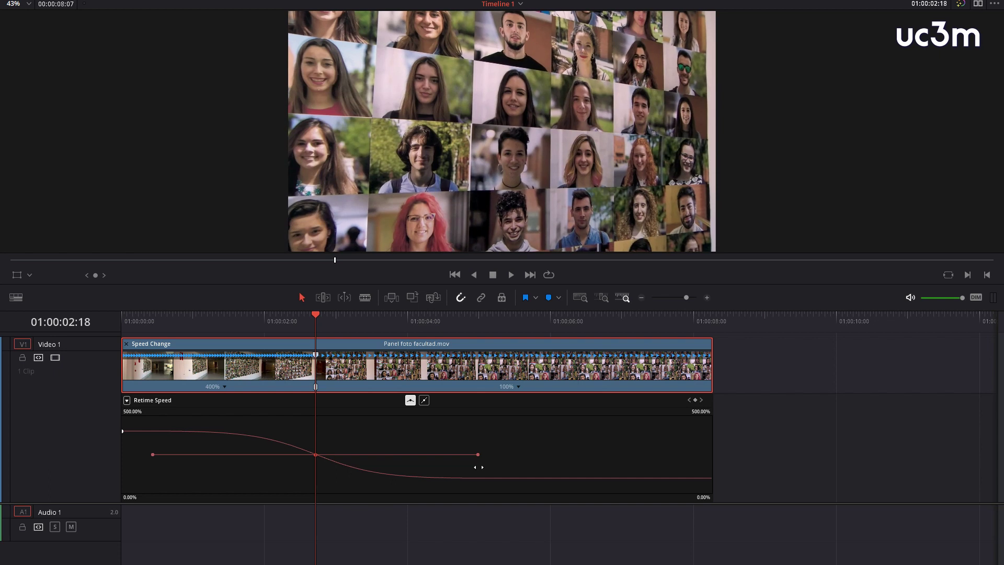
mouse_move(135, 432)
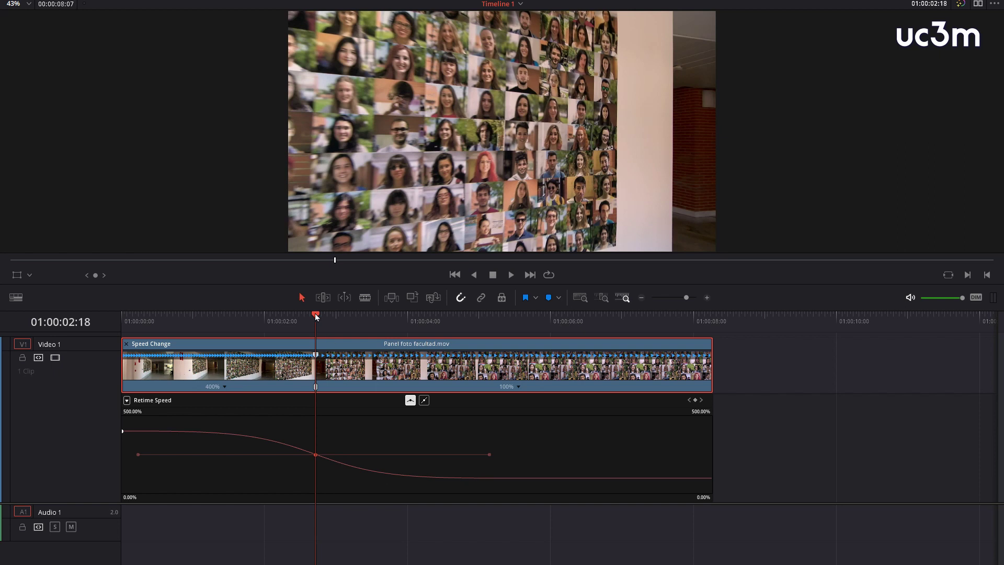
left_click_drag(315, 316, 103, 342)
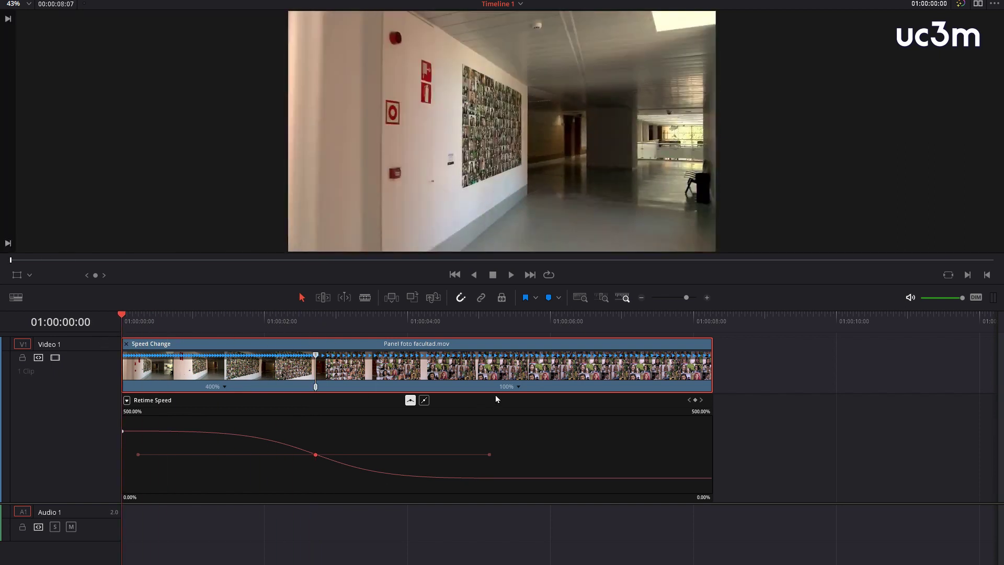
left_click_drag(510, 284, 508, 374)
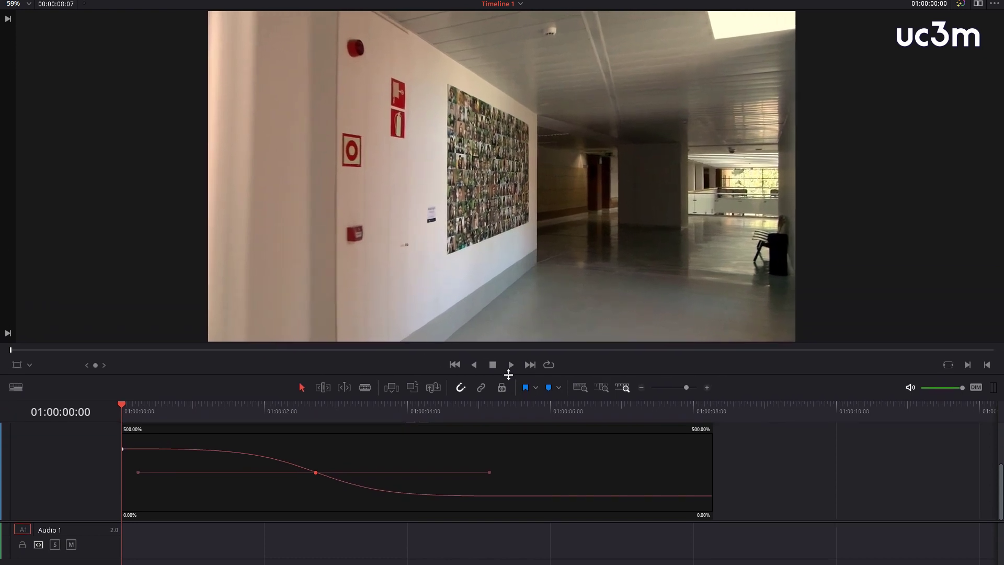
Review the eased ramp, then choose Optical Flow retiming with Enhanced Better motion estimation.
key("space")
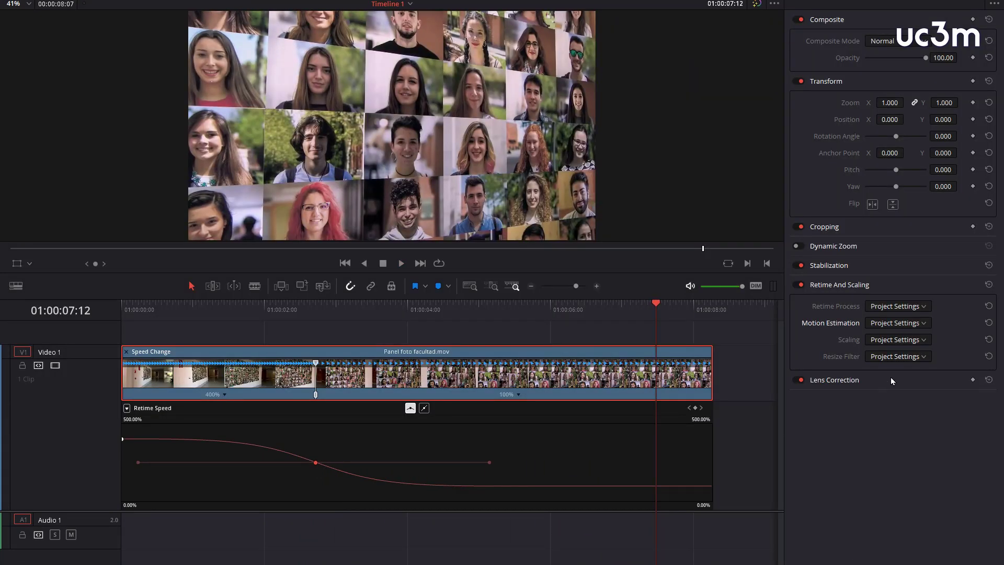
left_click(924, 307)
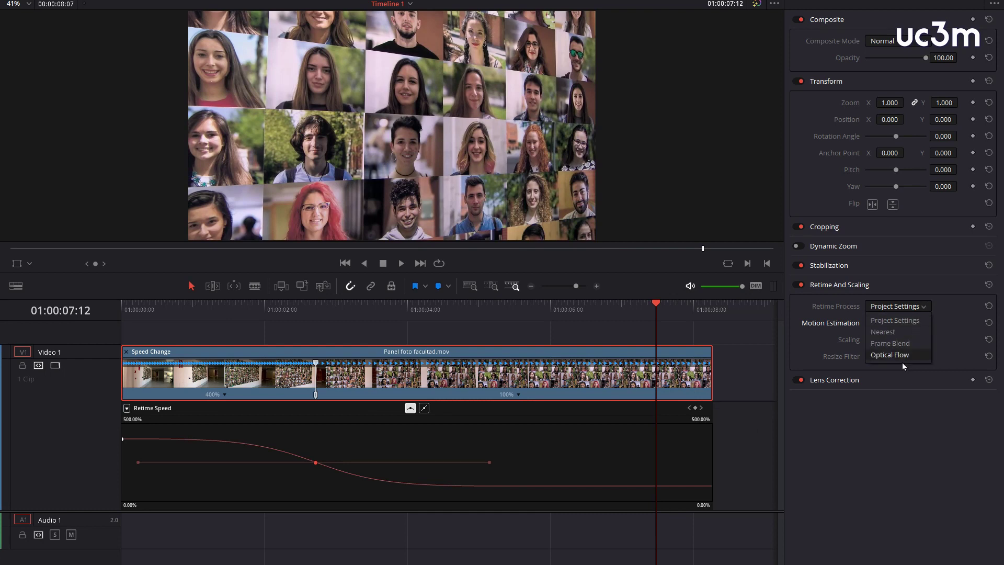
left_click(896, 357)
left_click(924, 323)
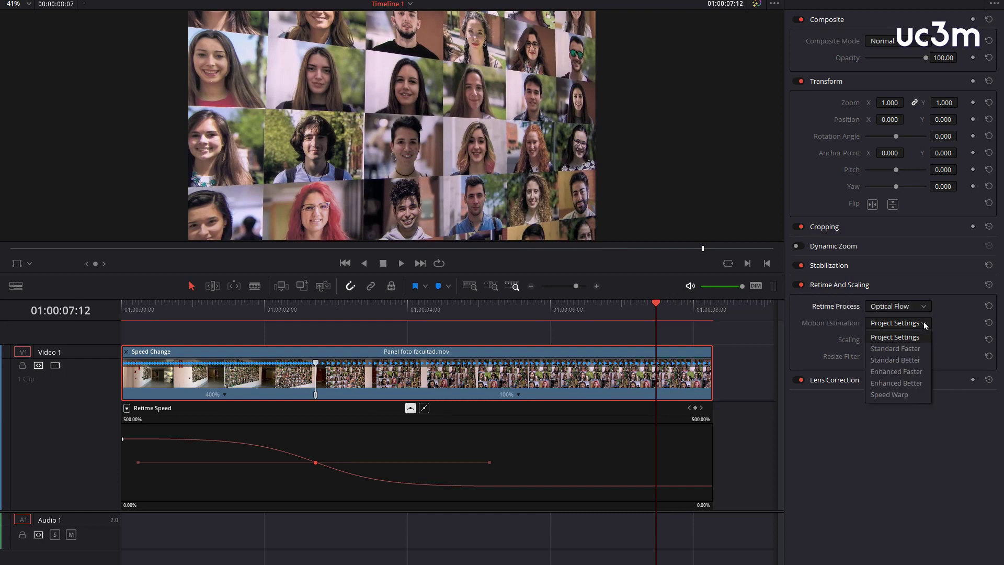
left_click(907, 387)
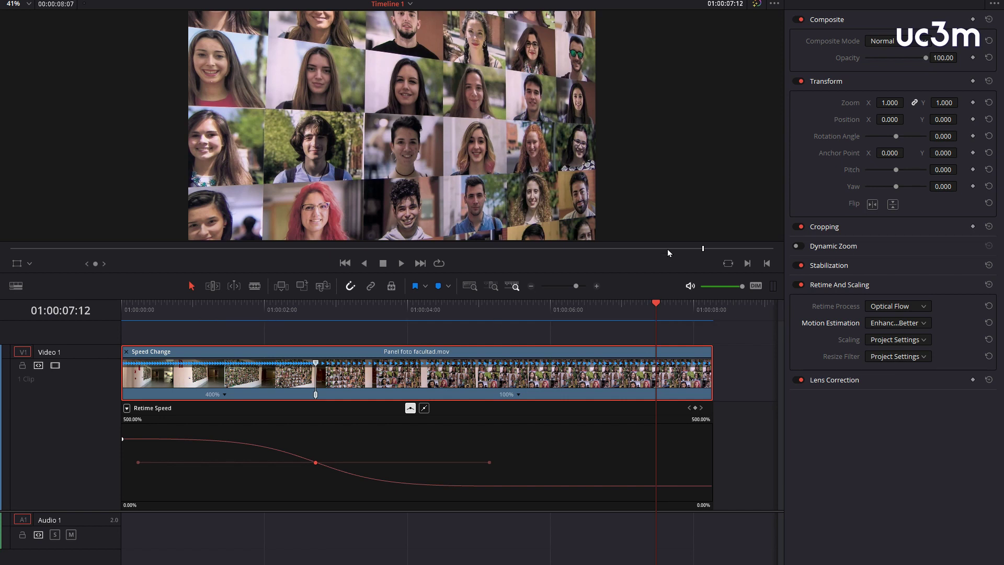
left_click_drag(656, 303, 112, 324)
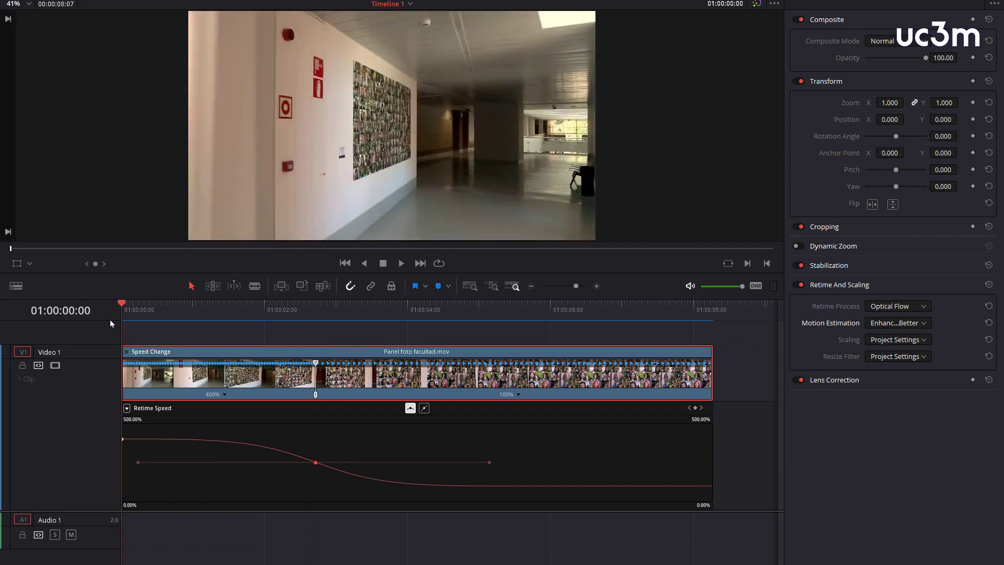
Play the finished hallway clip full screen from its start.
key("p")
key("space")
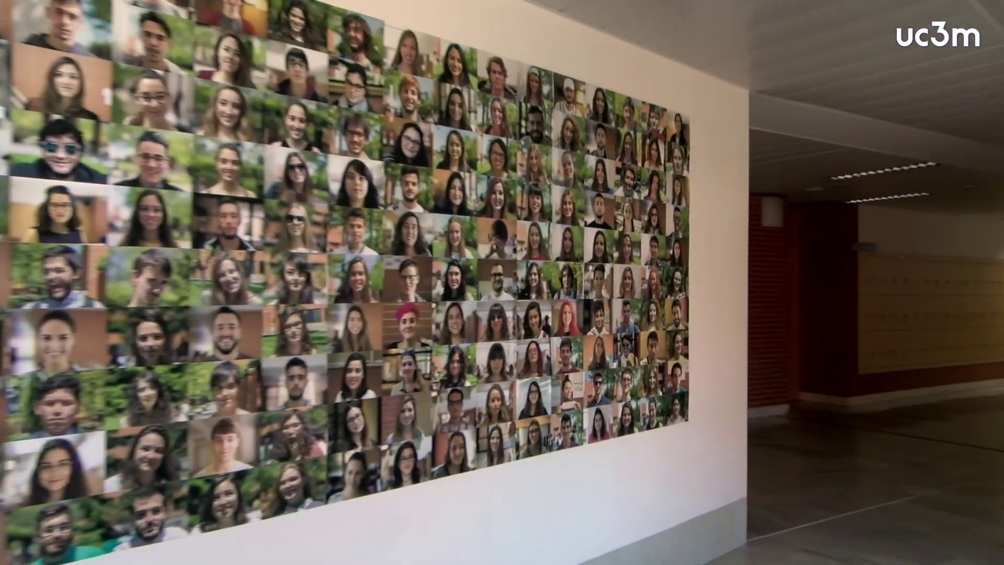